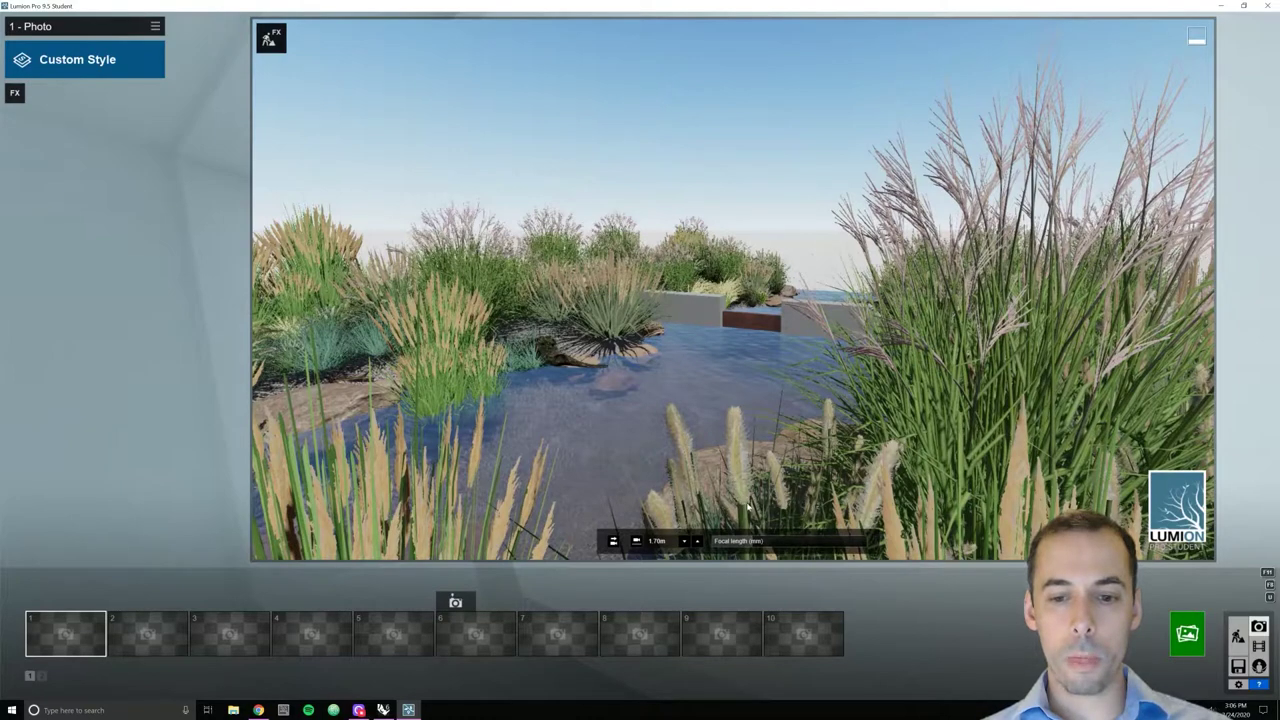
Level the photo camera and tilt it slightly upward so more sky shows above the pond and grasses
{"action": "mouse_move", "coordinate": [752, 542]}
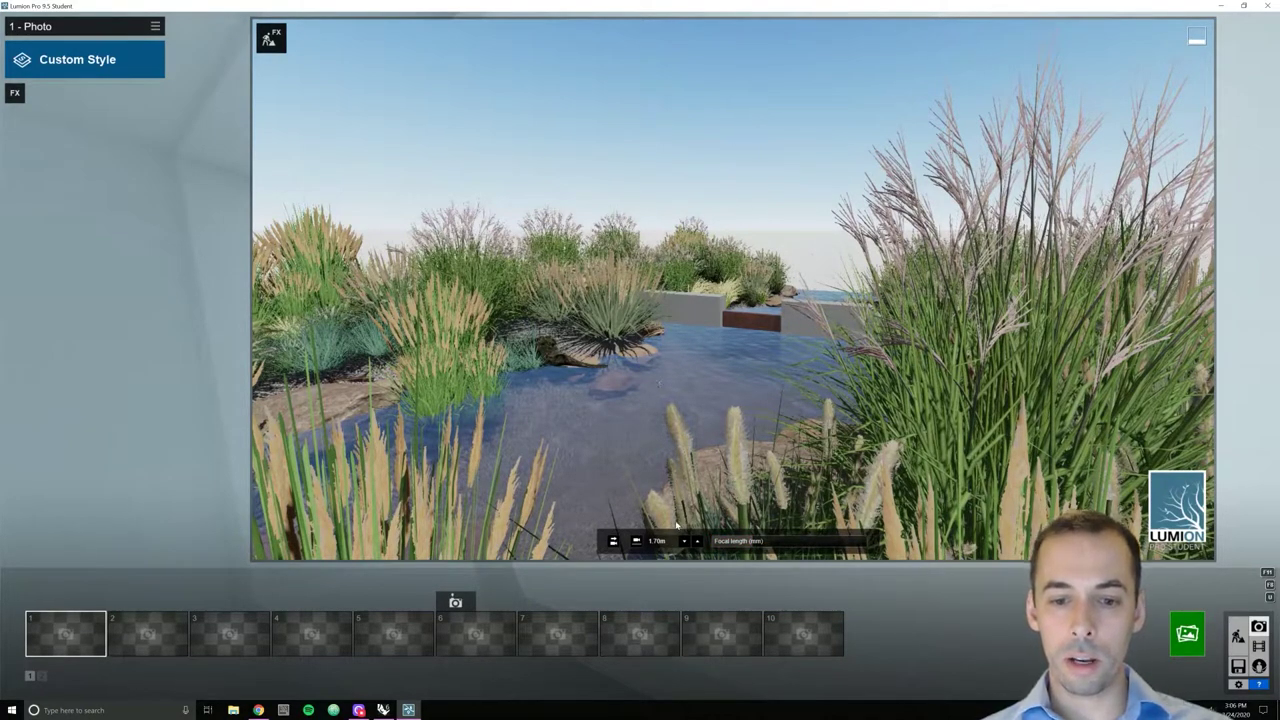
{"action": "left_click", "coordinate": [614, 541]}
{"action": "right_click_drag", "start_coordinate": [713, 371], "coordinate": [713, 423]}
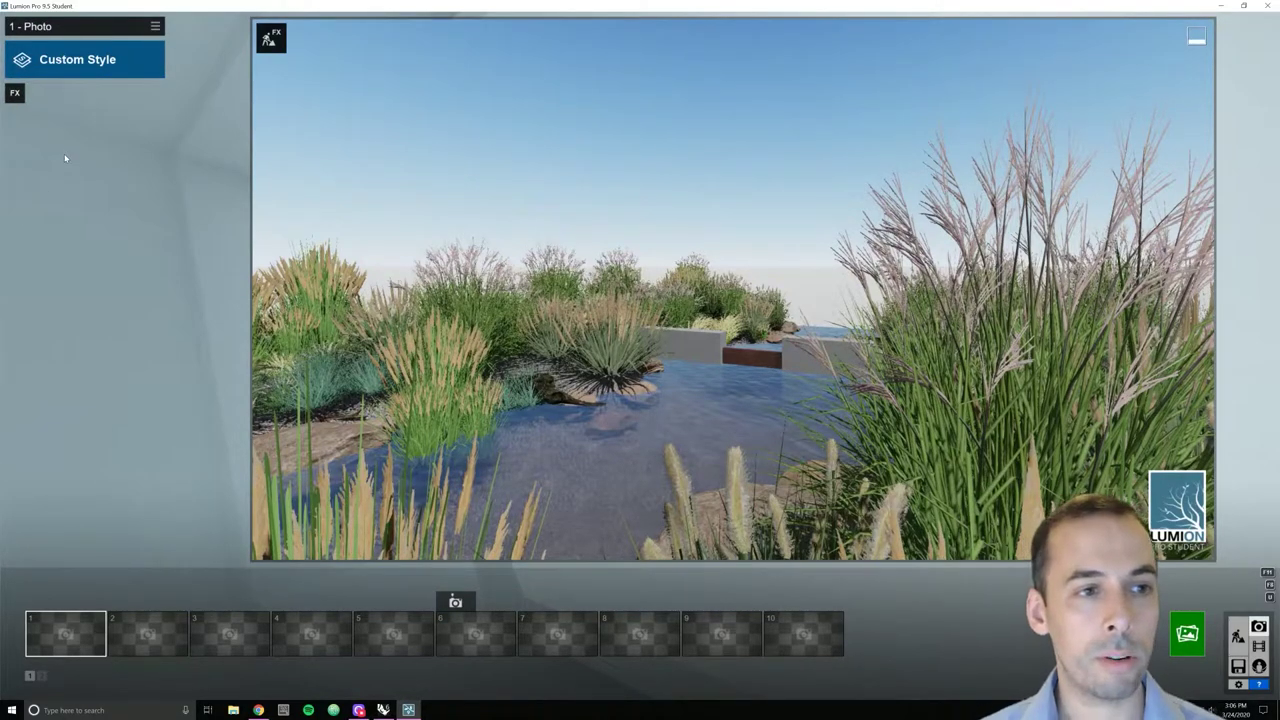
{"action": "left_click", "coordinate": [145, 59]}
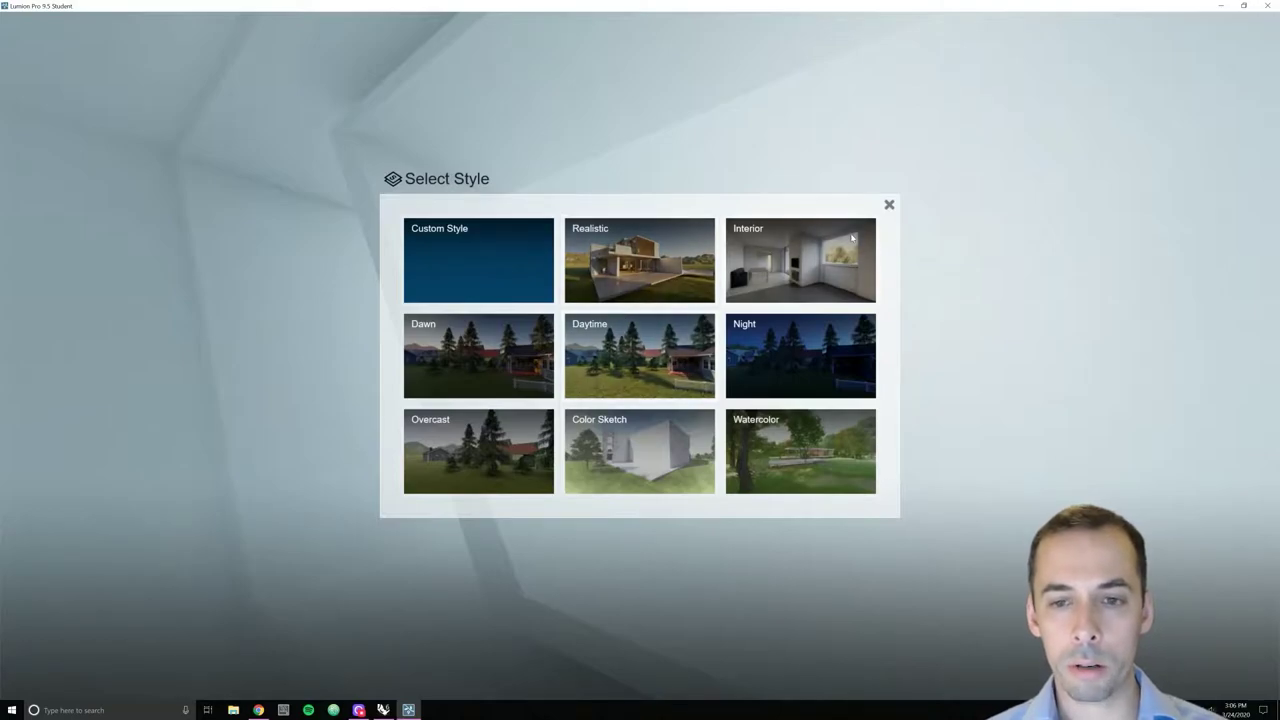
{"action": "left_click", "coordinate": [889, 204]}
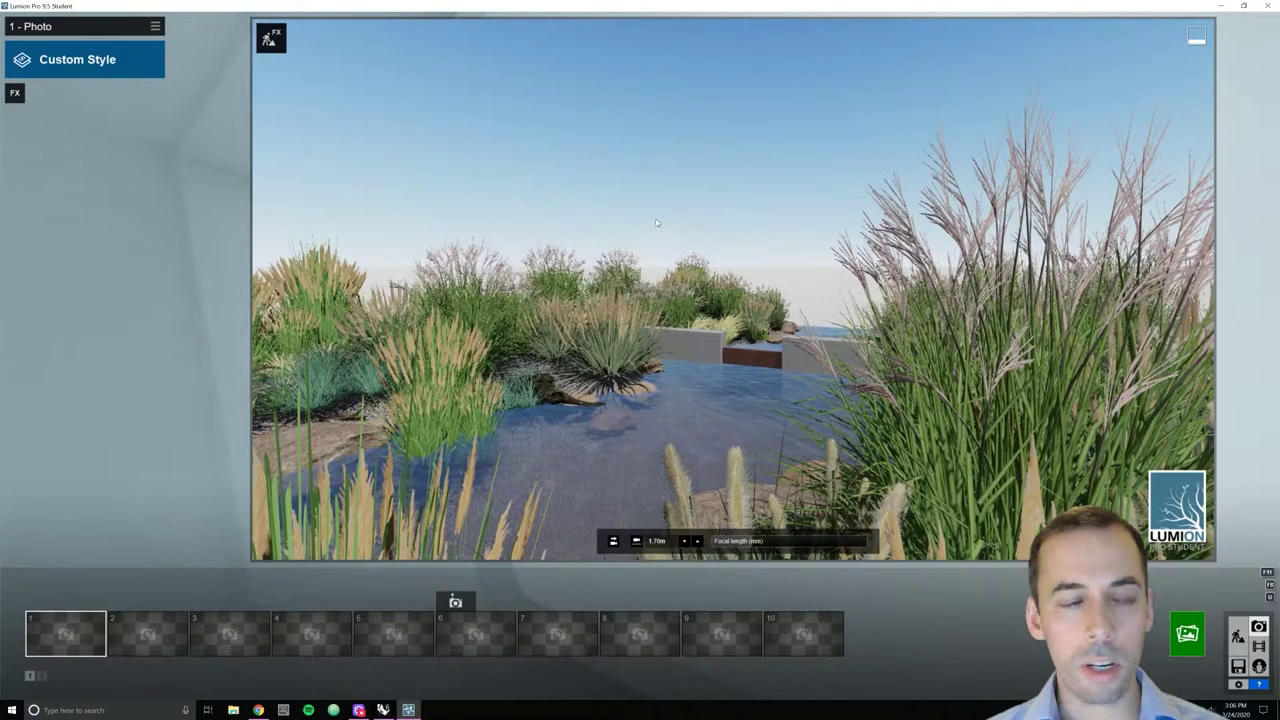
Add the Depth of Field camera effect to the photo, with auto focus off
{"action": "left_click", "coordinate": [16, 94]}
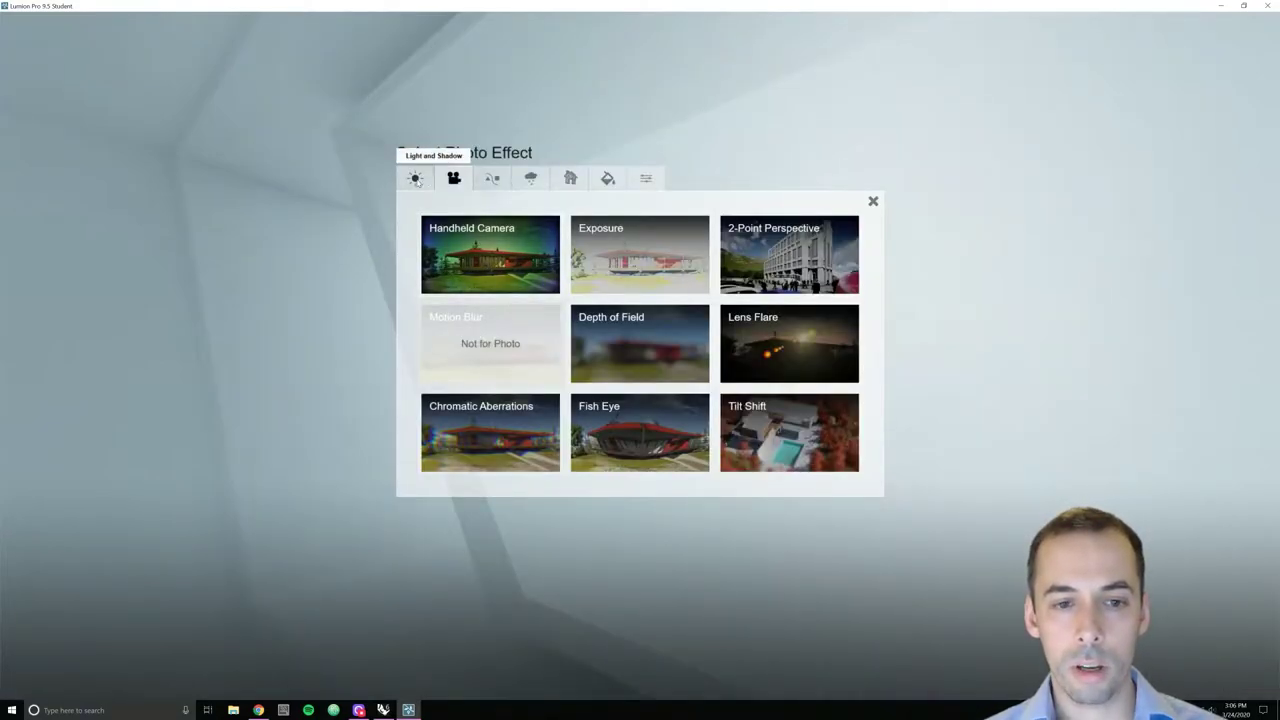
{"action": "left_click", "coordinate": [626, 336]}
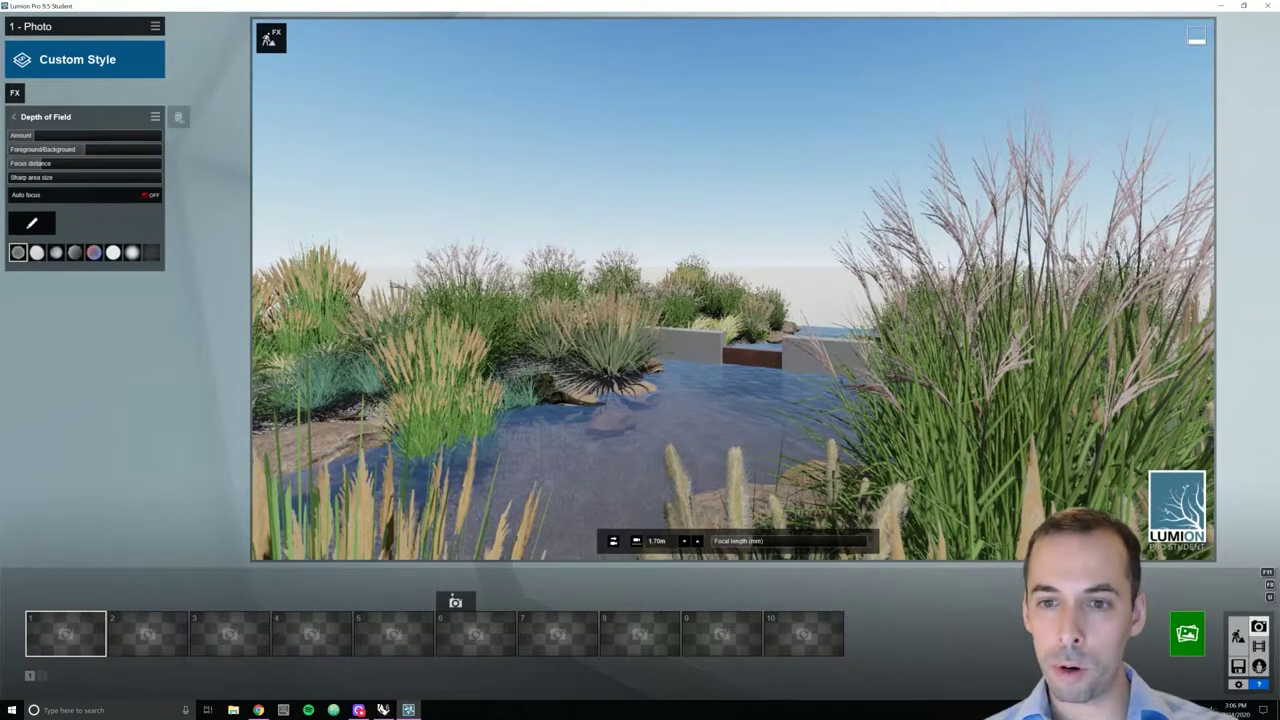
{"action": "left_click", "coordinate": [148, 196]}
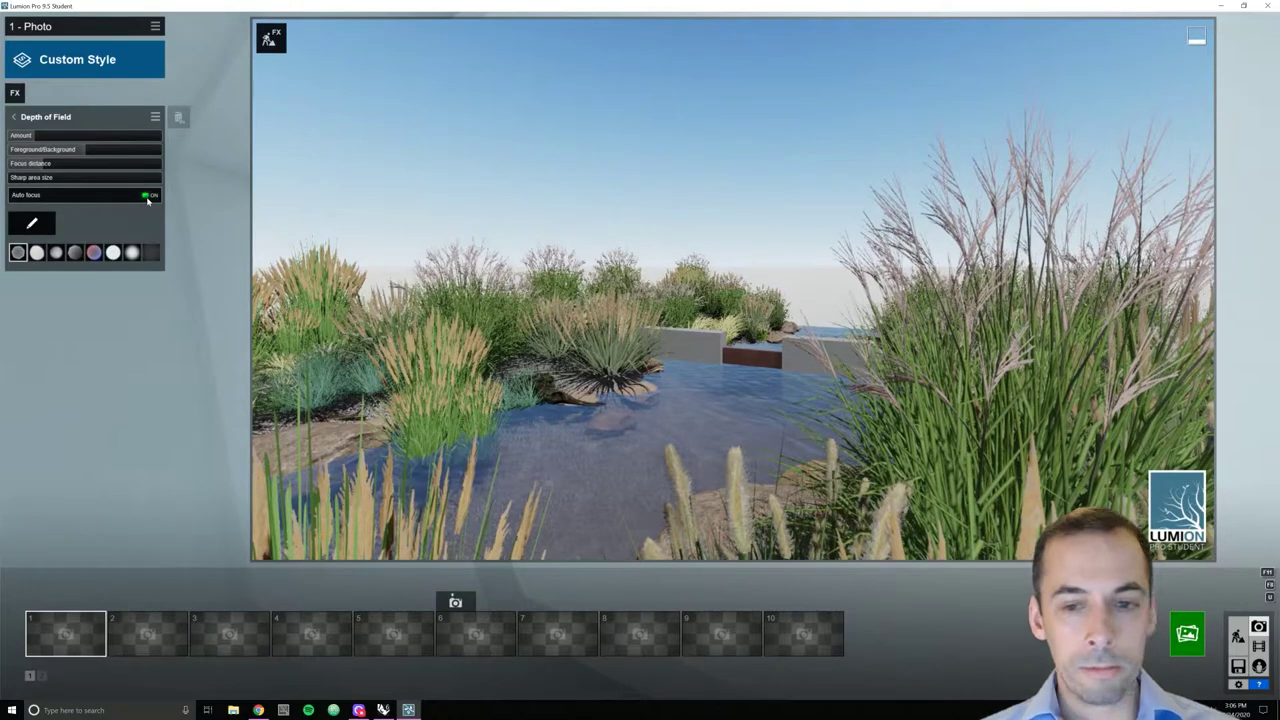
{"action": "left_click", "coordinate": [148, 196]}
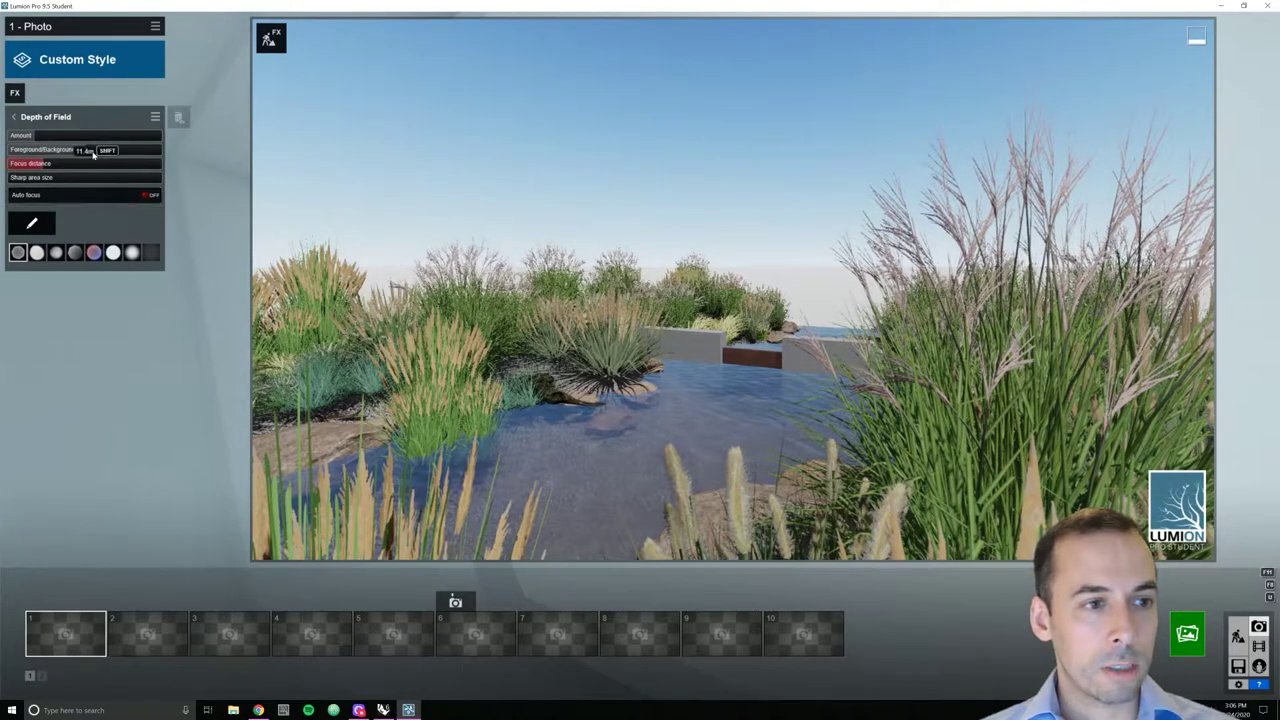
Tune the Depth of Field for a moderate foreground blur, with foreground/background at about 0.5 and focus distance at about 9.6 m
{"action": "left_click_drag", "start_coordinate": [35, 136], "coordinate": [82, 134]}
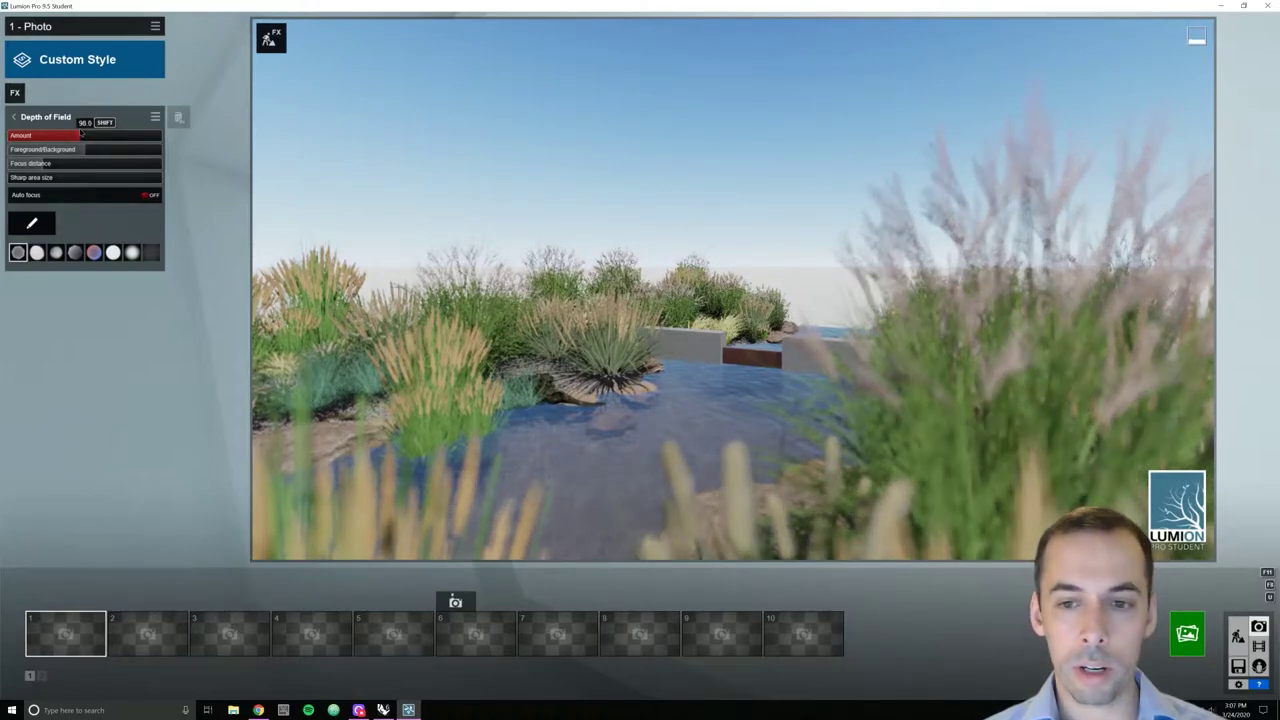
{"action": "left_click_drag", "start_coordinate": [78, 133], "coordinate": [75, 133]}
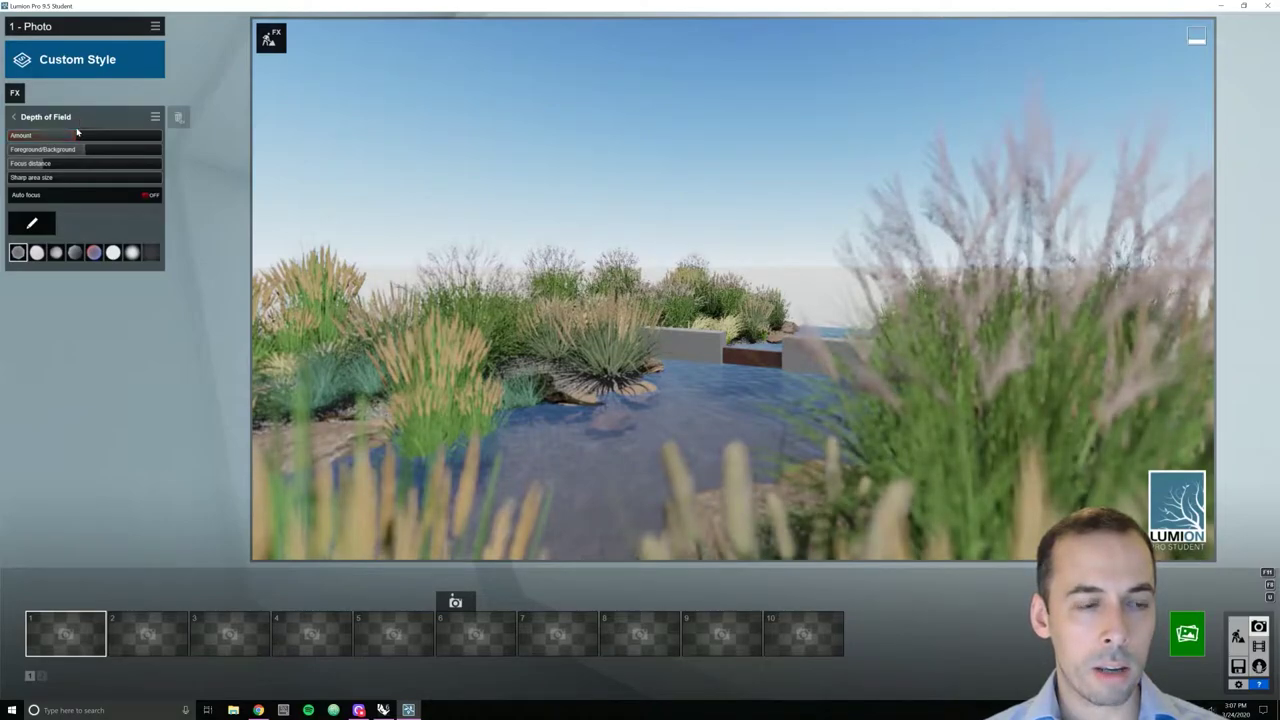
{"action": "left_click_drag", "start_coordinate": [80, 148], "coordinate": [178, 147]}
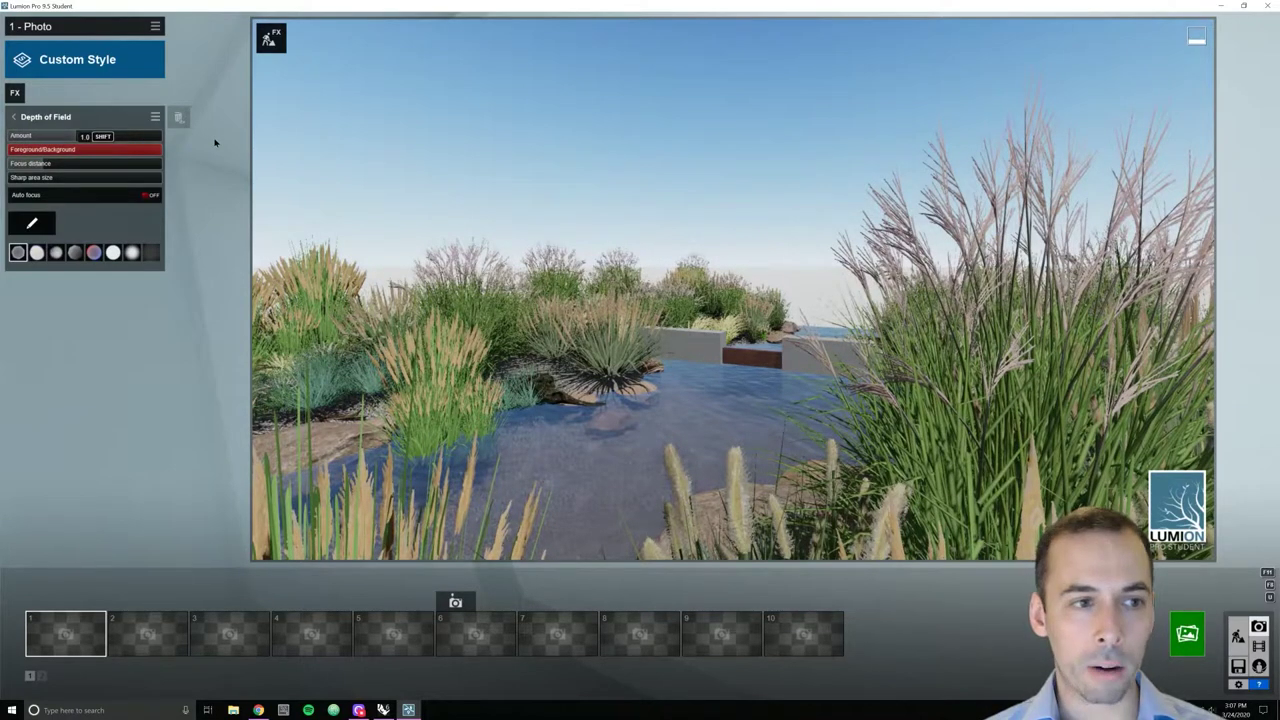
{"action": "left_click_drag", "start_coordinate": [168, 132], "coordinate": [42, 168]}
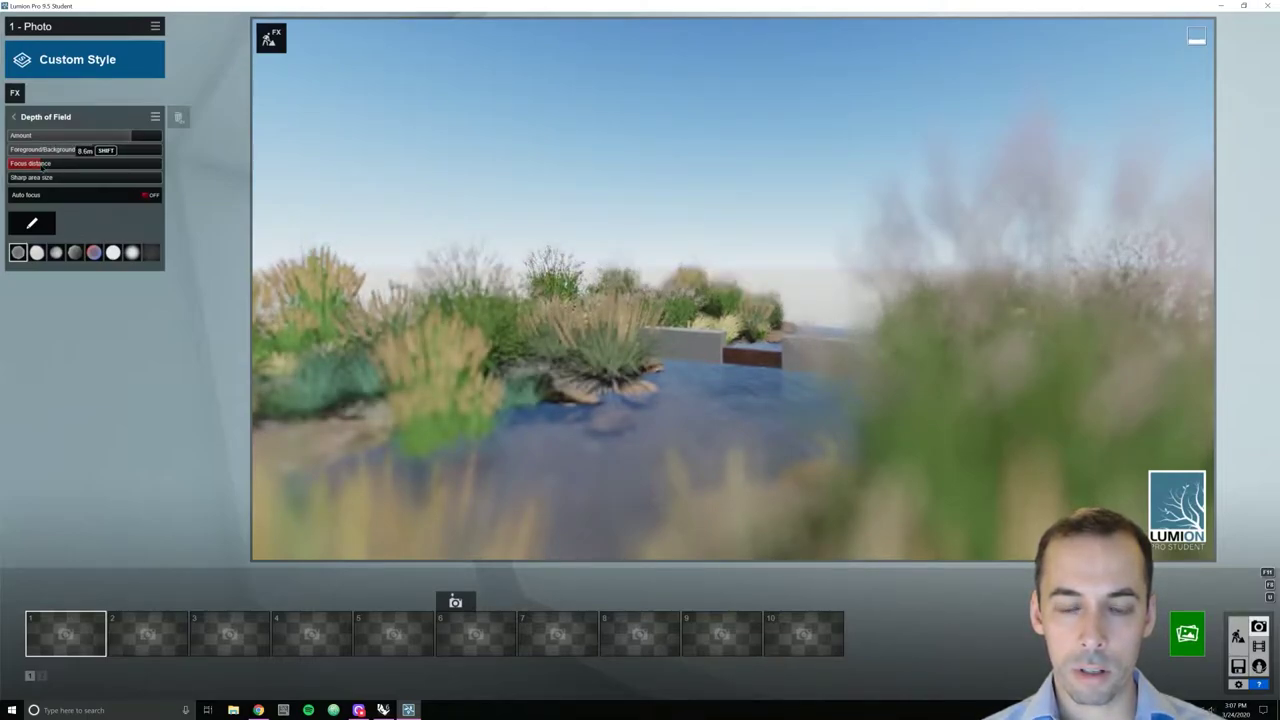
{"action": "left_click_drag", "start_coordinate": [130, 135], "coordinate": [68, 125]}
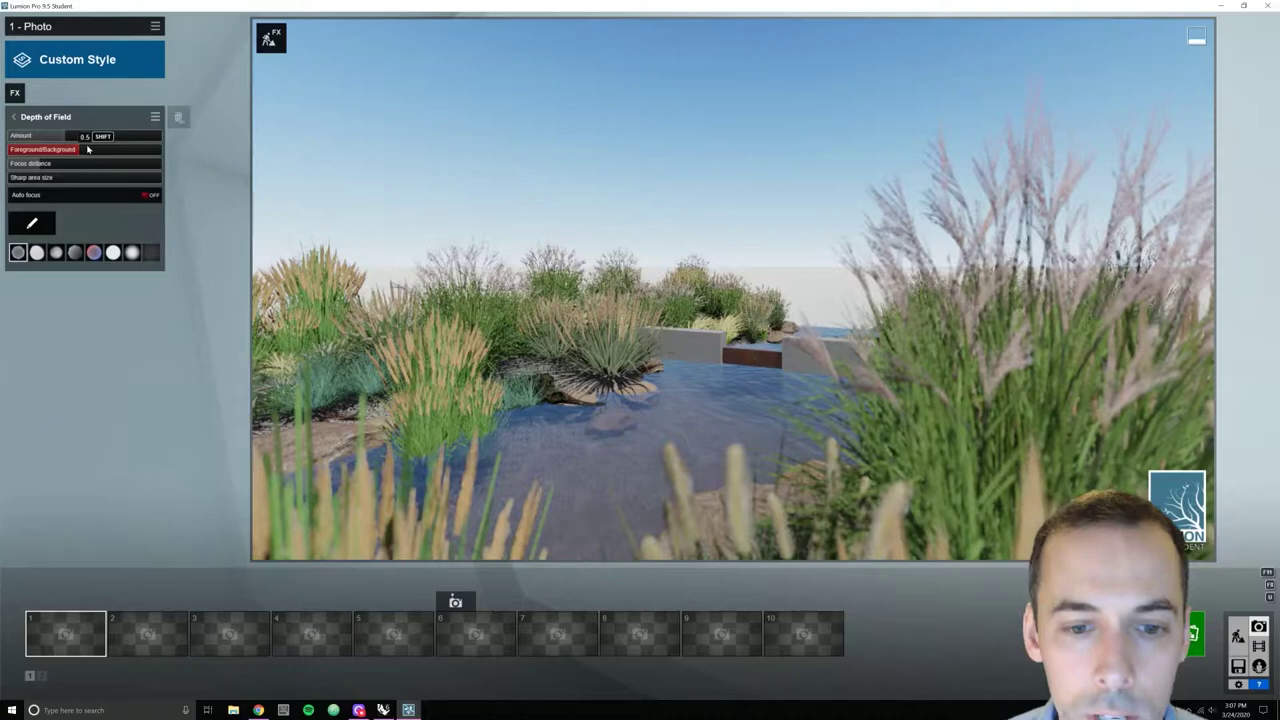
Compare the photo with the Depth of Field effect disabled and enabled, leaving it enabled
{"action": "left_click", "coordinate": [13, 116]}
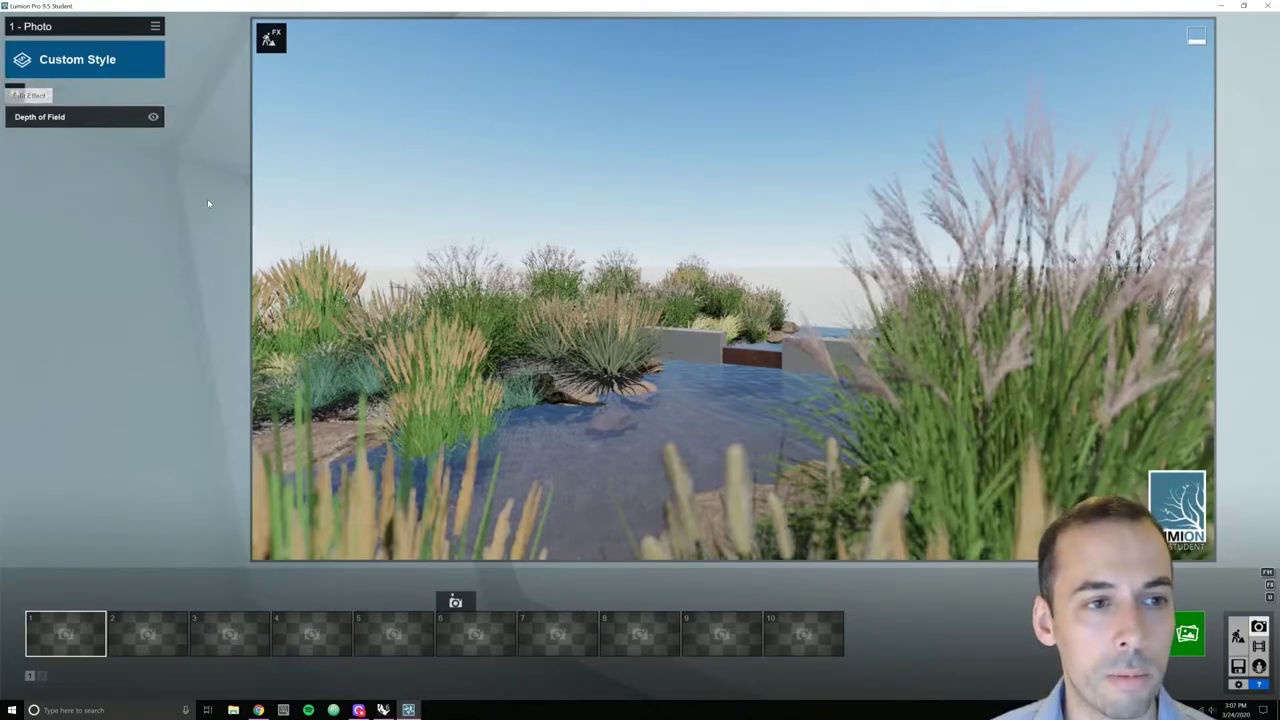
{"action": "left_click", "coordinate": [153, 117]}
{"action": "left_click", "coordinate": [153, 117]}
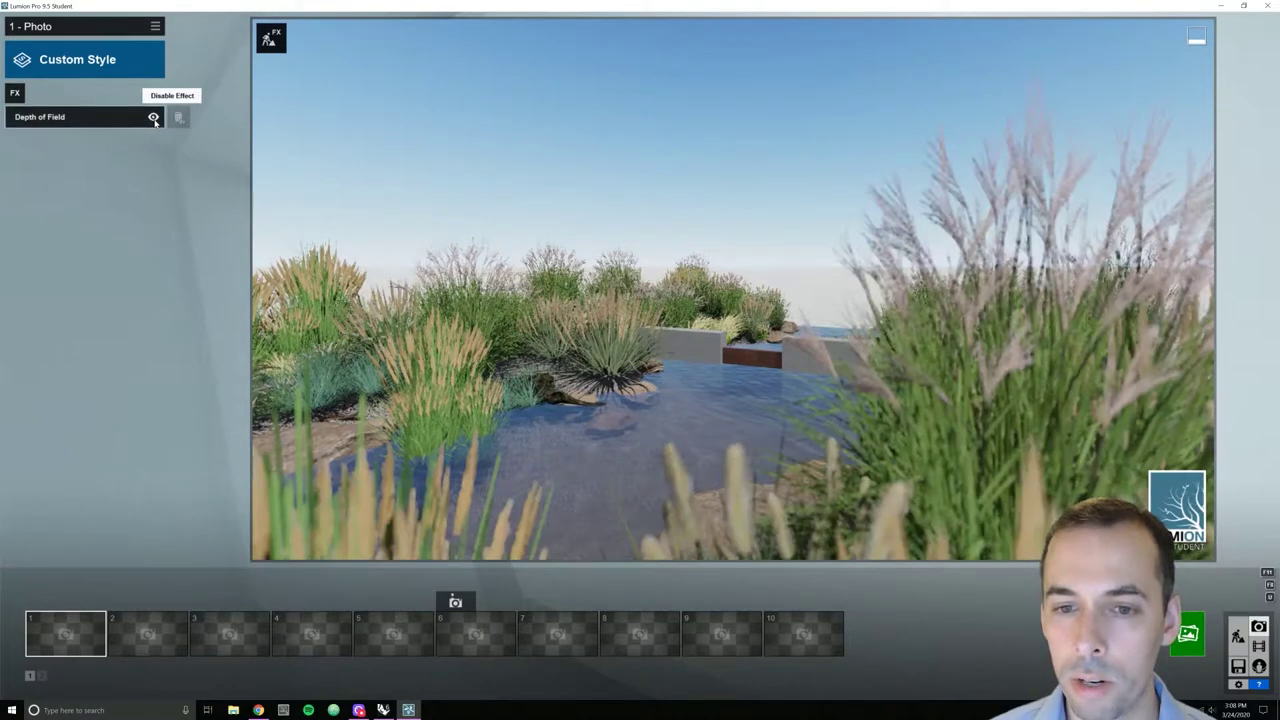
{"action": "left_click", "coordinate": [153, 117]}
{"action": "left_click", "coordinate": [153, 117]}
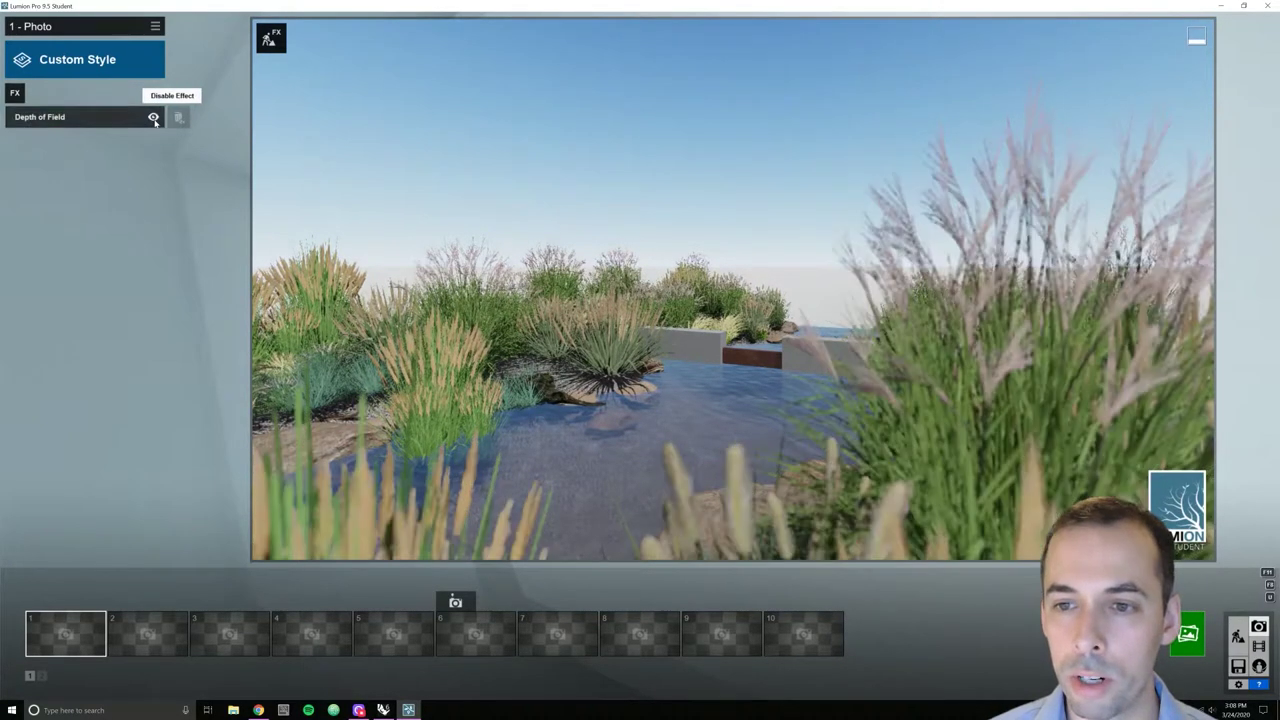
{"action": "left_click", "coordinate": [153, 117]}
{"action": "left_click", "coordinate": [153, 117]}
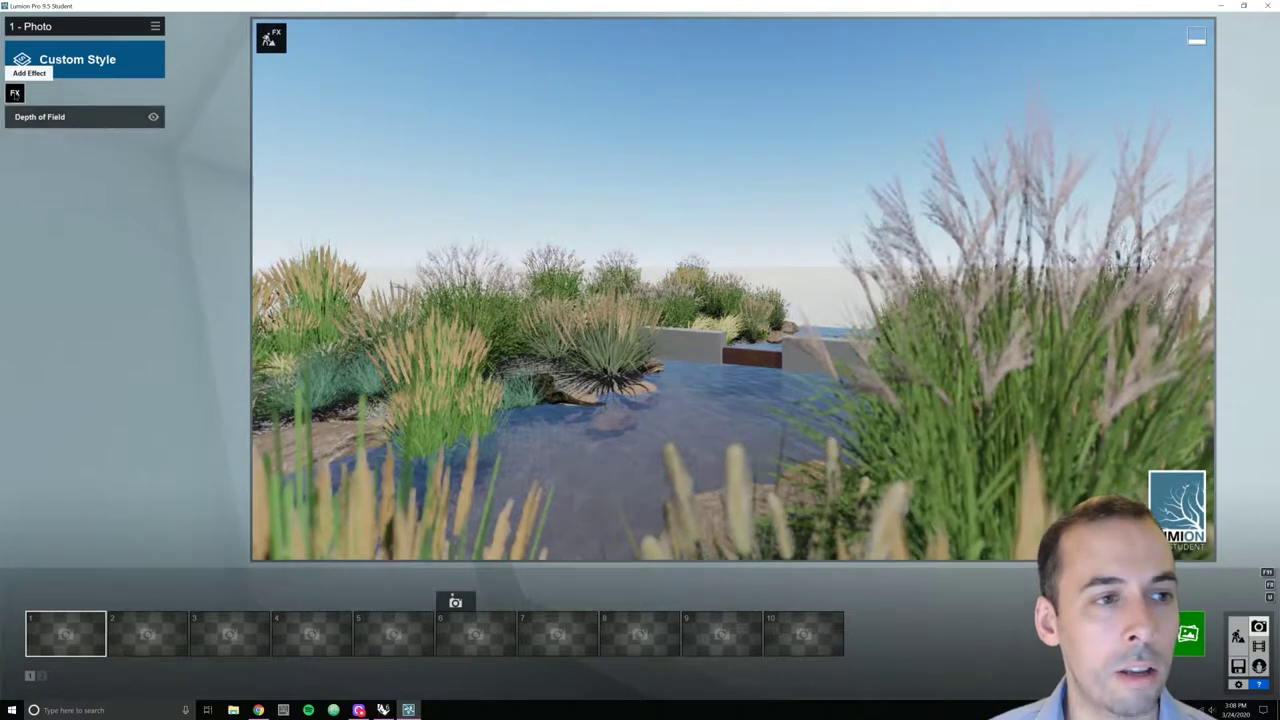
Add the Shadow effect to the photo and enable both soft shadows and fine detail shadows
{"action": "left_click", "coordinate": [15, 94]}
{"action": "left_click", "coordinate": [415, 178]}
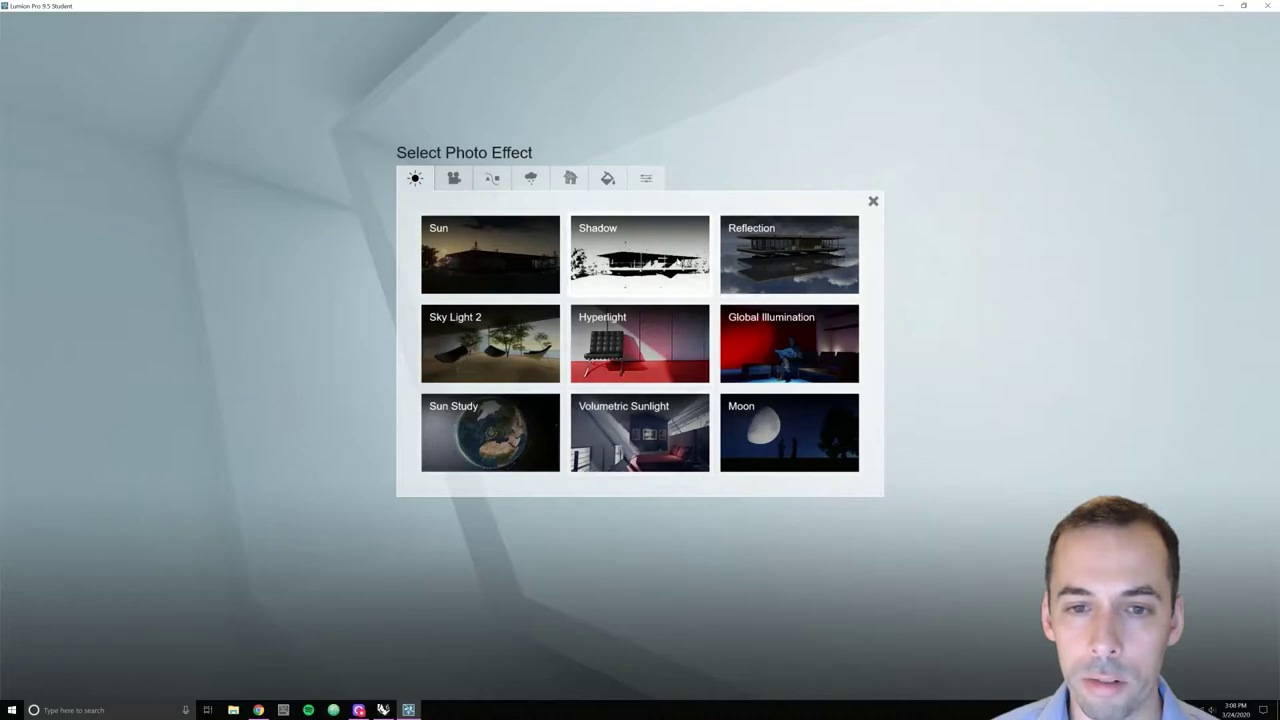
{"action": "left_click", "coordinate": [660, 255]}
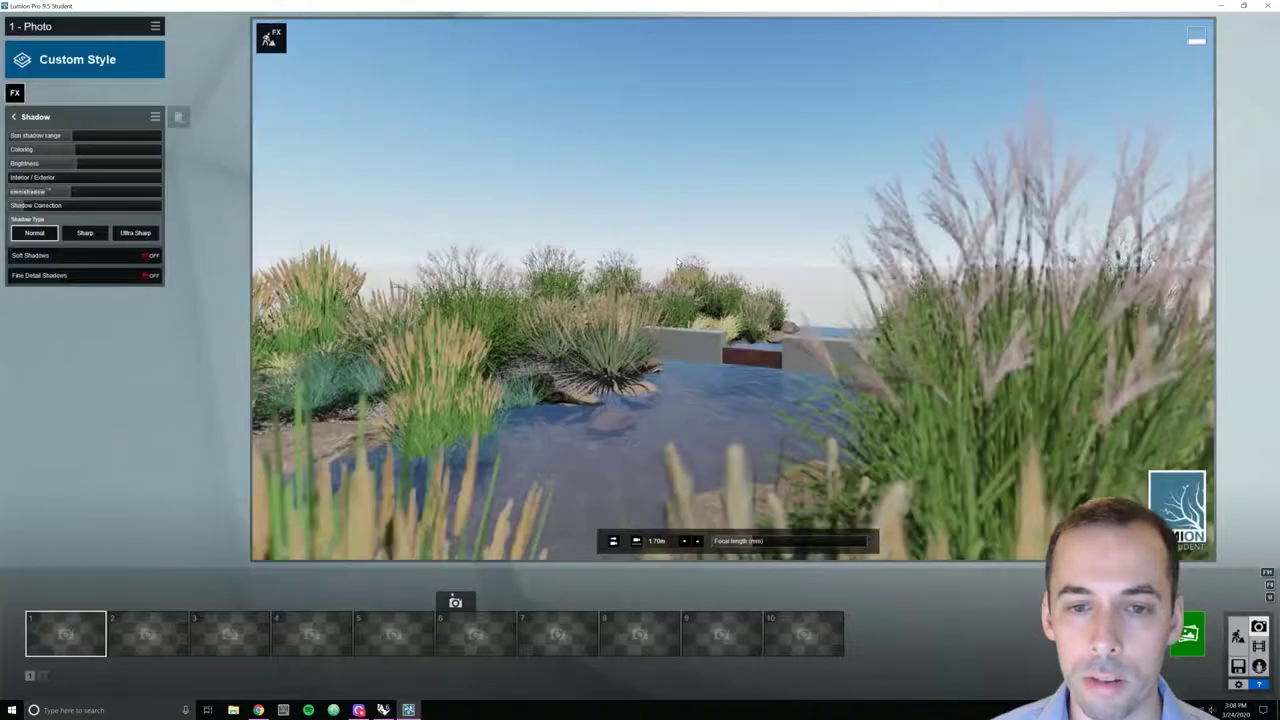
{"action": "left_click", "coordinate": [153, 257]}
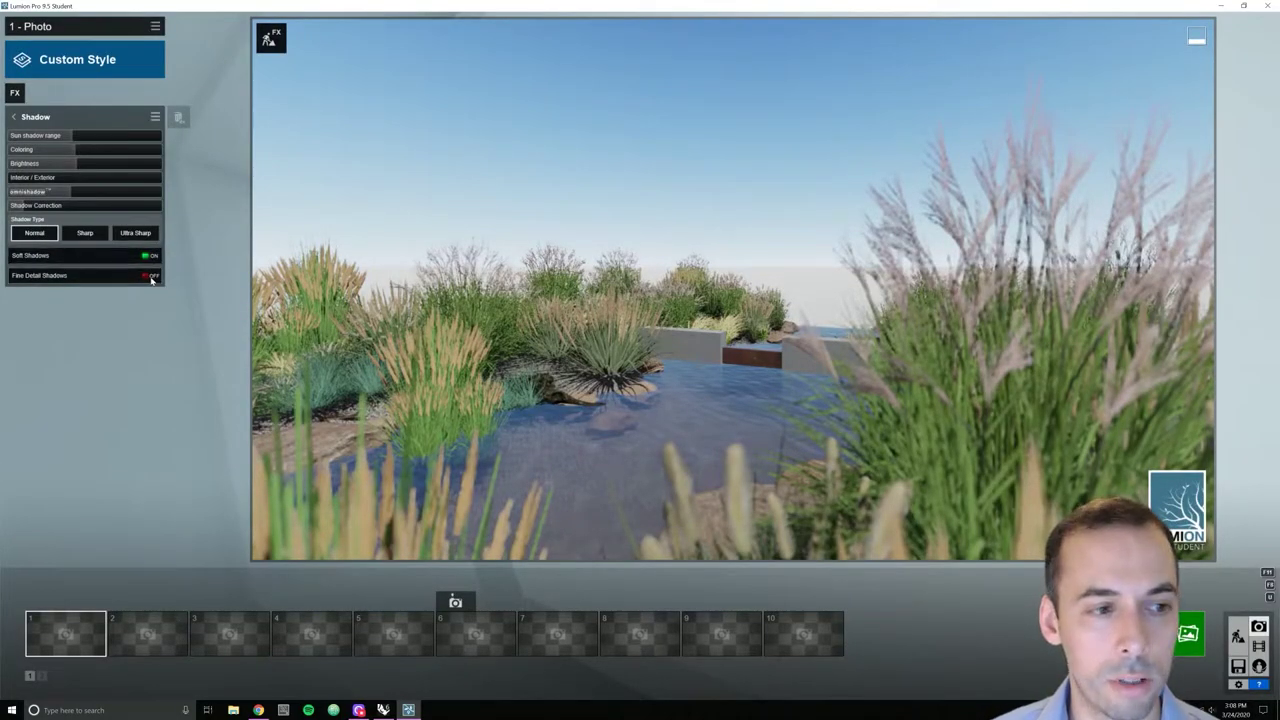
{"action": "left_click", "coordinate": [151, 277]}
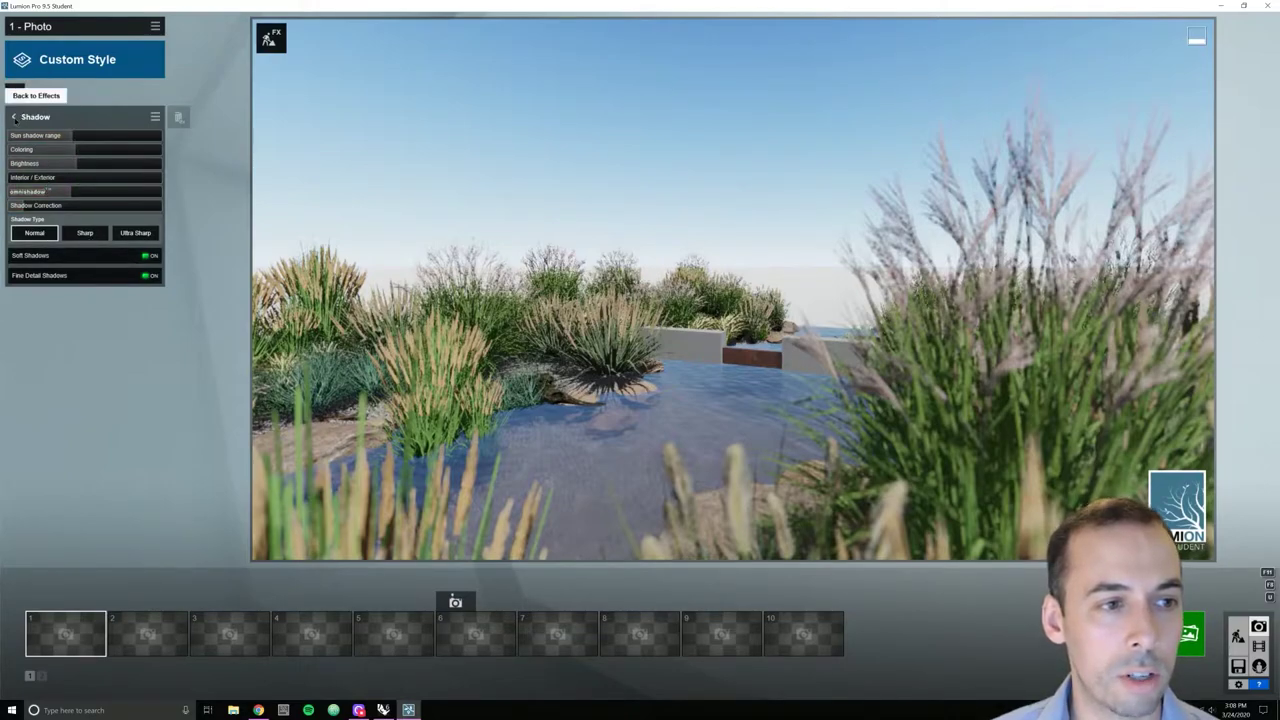
{"action": "left_click", "coordinate": [14, 117]}
Add the Sun effect with sun height about 0.6, a slightly increased sun heading, and sun brightness about 0.5
{"action": "left_click", "coordinate": [18, 96]}
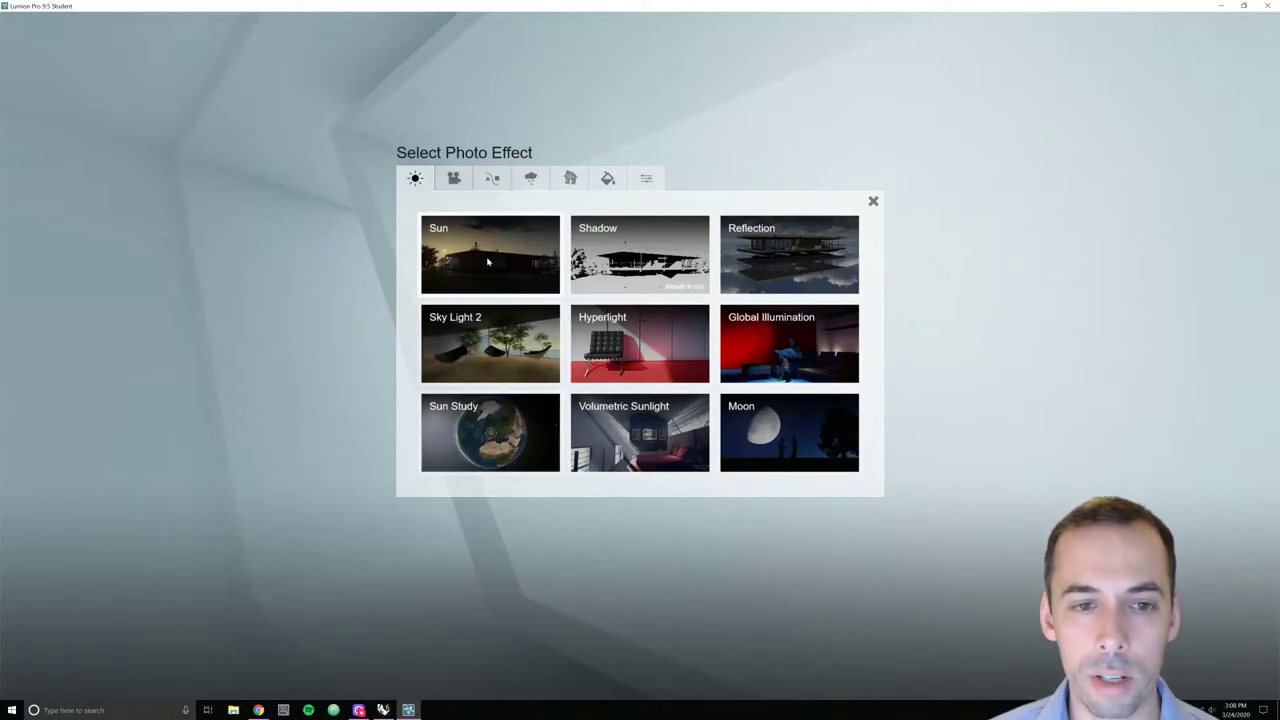
{"action": "left_click", "coordinate": [488, 262]}
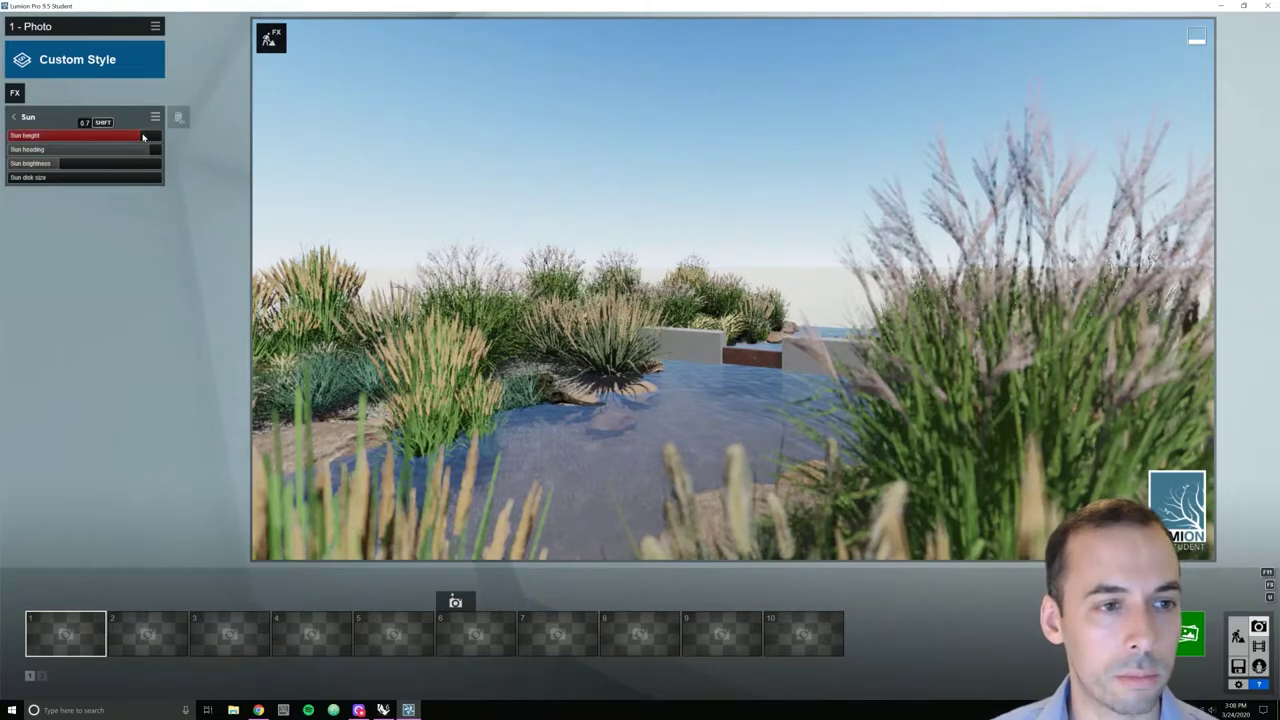
{"action": "mouse_move", "coordinate": [133, 137]}
{"action": "left_mouse_down"}
{"action": "mouse_move", "coordinate": [59, 135]}
{"action": "mouse_move", "coordinate": [140, 131]}
{"action": "mouse_move", "coordinate": [97, 135]}
{"action": "mouse_move", "coordinate": [125, 134]}
{"action": "left_mouse_up"}
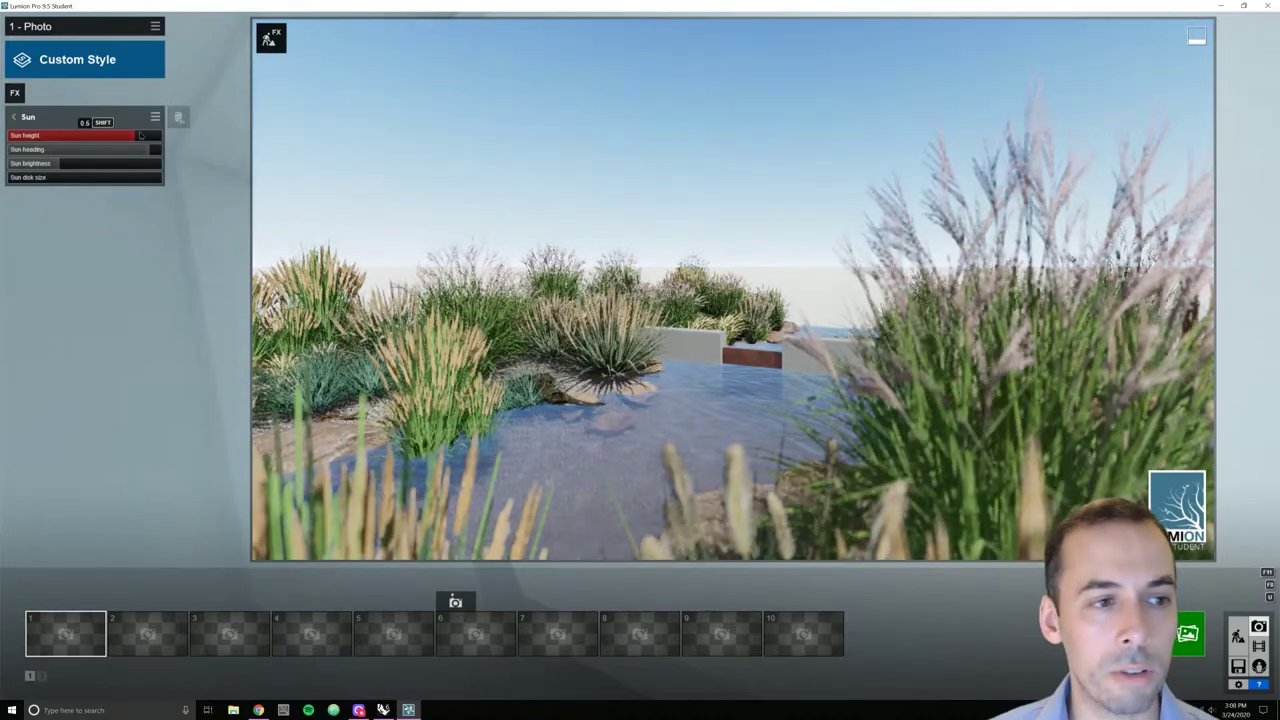
{"action": "left_click_drag", "start_coordinate": [126, 134], "coordinate": [138, 135]}
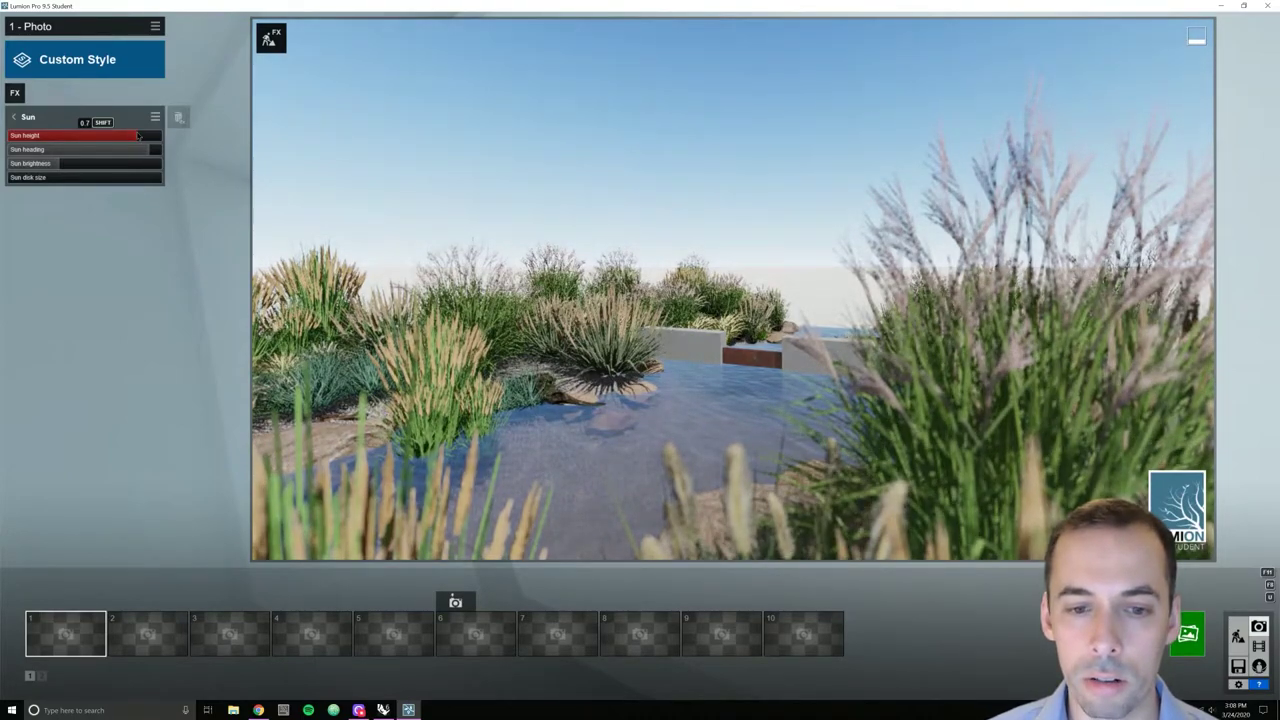
{"action": "left_click_drag", "start_coordinate": [138, 135], "coordinate": [136, 135]}
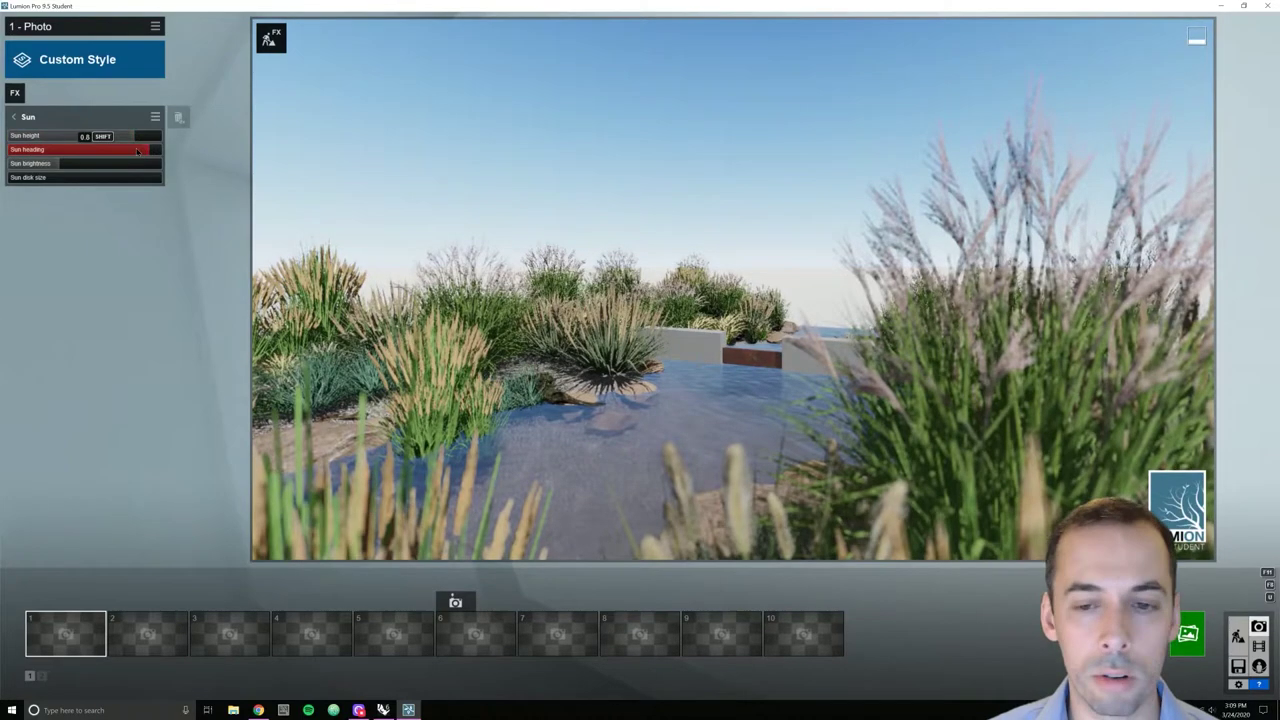
{"action": "left_click_drag", "start_coordinate": [156, 148], "coordinate": [157, 149]}
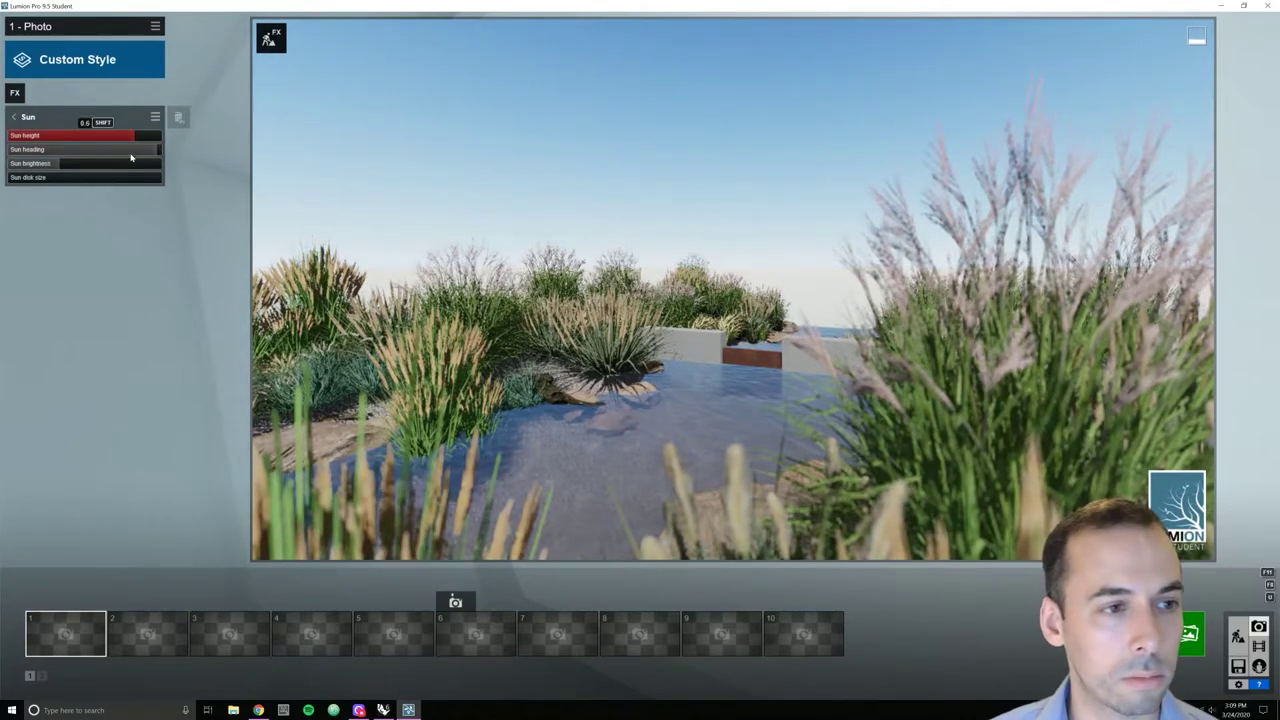
{"action": "mouse_move", "coordinate": [57, 163]}
{"action": "left_mouse_down"}
{"action": "mouse_move", "coordinate": [120, 163]}
{"action": "mouse_move", "coordinate": [45, 162]}
{"action": "mouse_move", "coordinate": [66, 154]}
{"action": "mouse_move", "coordinate": [54, 153]}
{"action": "mouse_move", "coordinate": [46, 166]}
{"action": "left_mouse_up"}
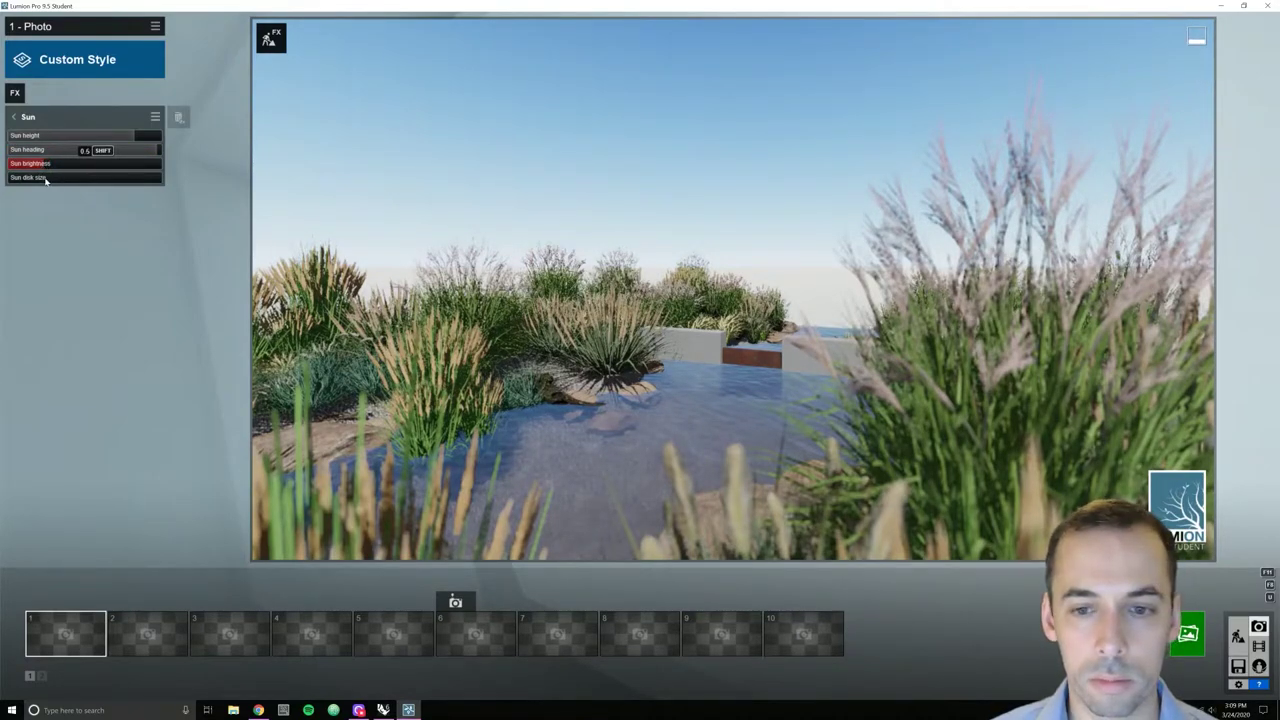
Add the Volumetric Sunlight effect and reduce its haze, with brightness about 0.1 and range close to 0.0
{"action": "left_click", "coordinate": [16, 94]}
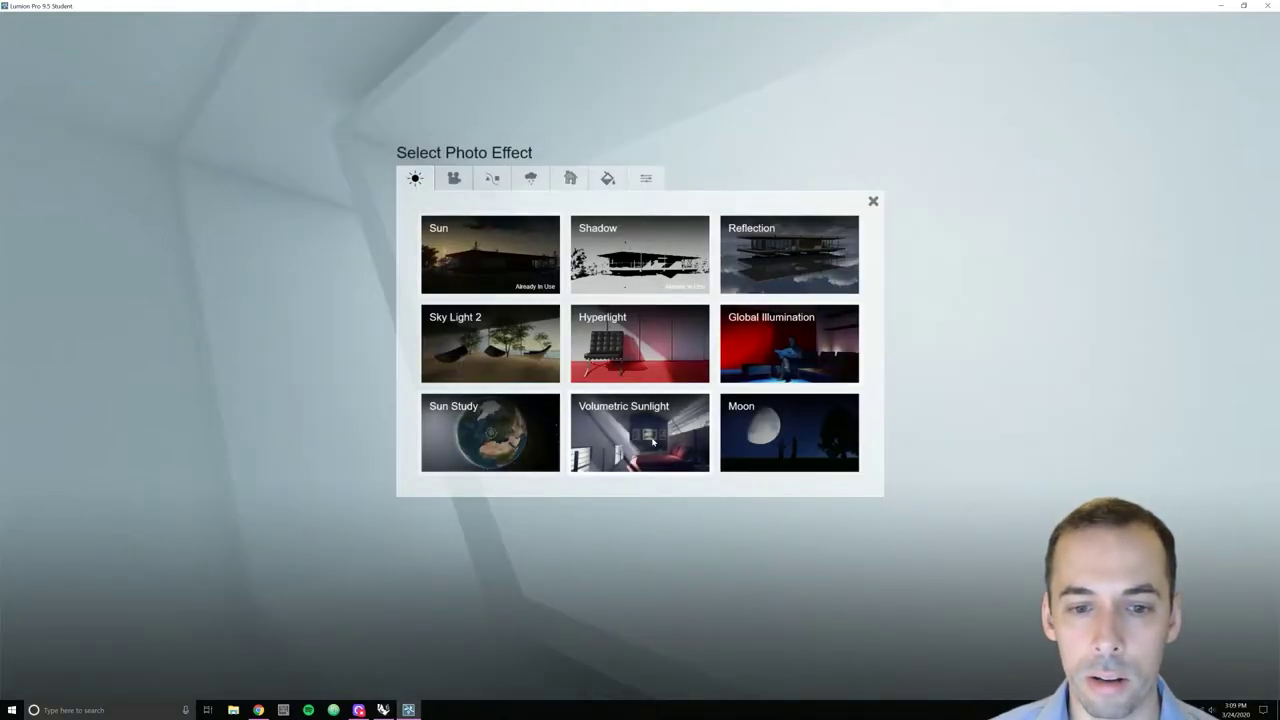
{"action": "left_click", "coordinate": [648, 435]}
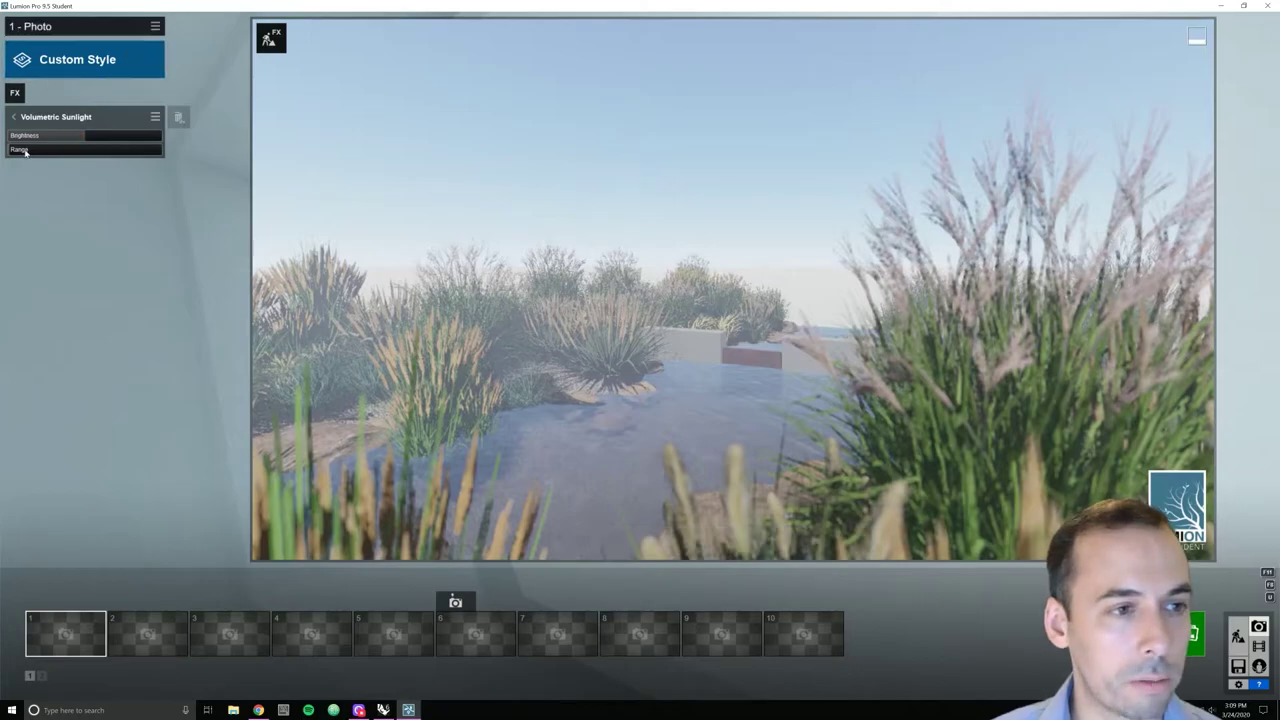
{"action": "mouse_move", "coordinate": [21, 150]}
{"action": "left_mouse_down"}
{"action": "mouse_move", "coordinate": [64, 150]}
{"action": "mouse_move", "coordinate": [1, 150]}
{"action": "mouse_move", "coordinate": [67, 151]}
{"action": "mouse_move", "coordinate": [4, 148]}
{"action": "left_mouse_up"}
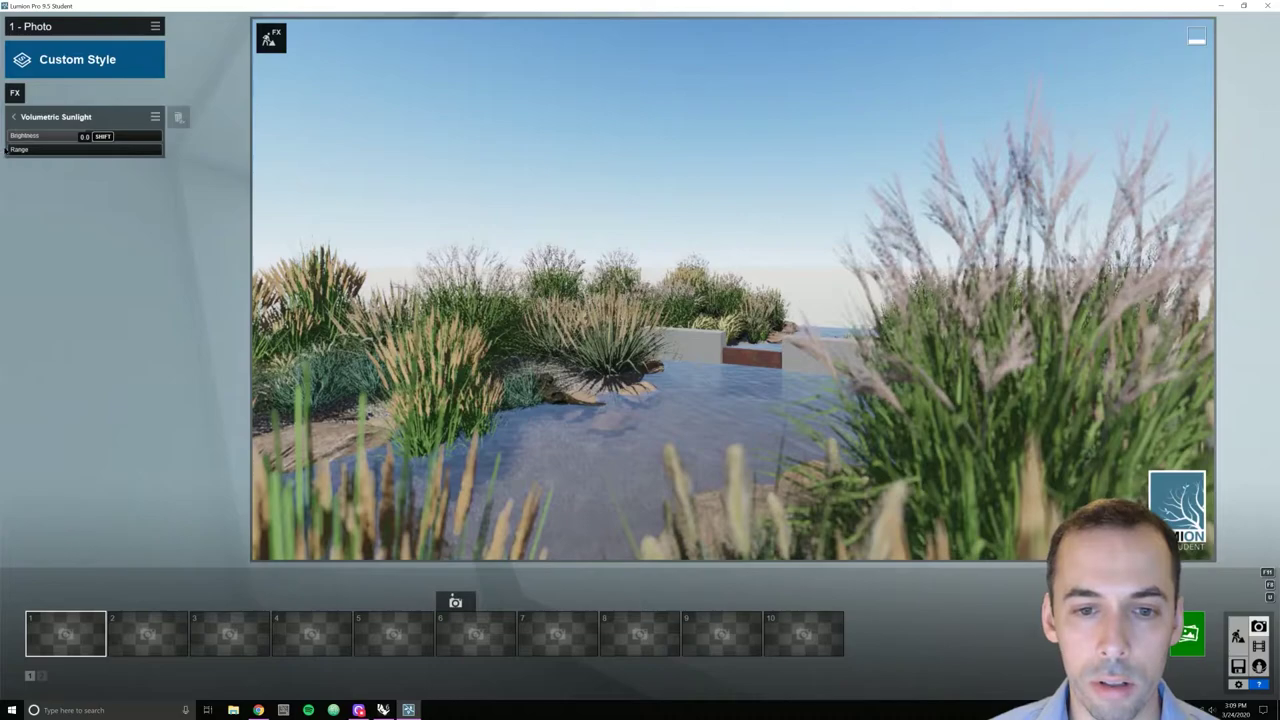
{"action": "left_click_drag", "start_coordinate": [4, 148], "coordinate": [10, 149]}
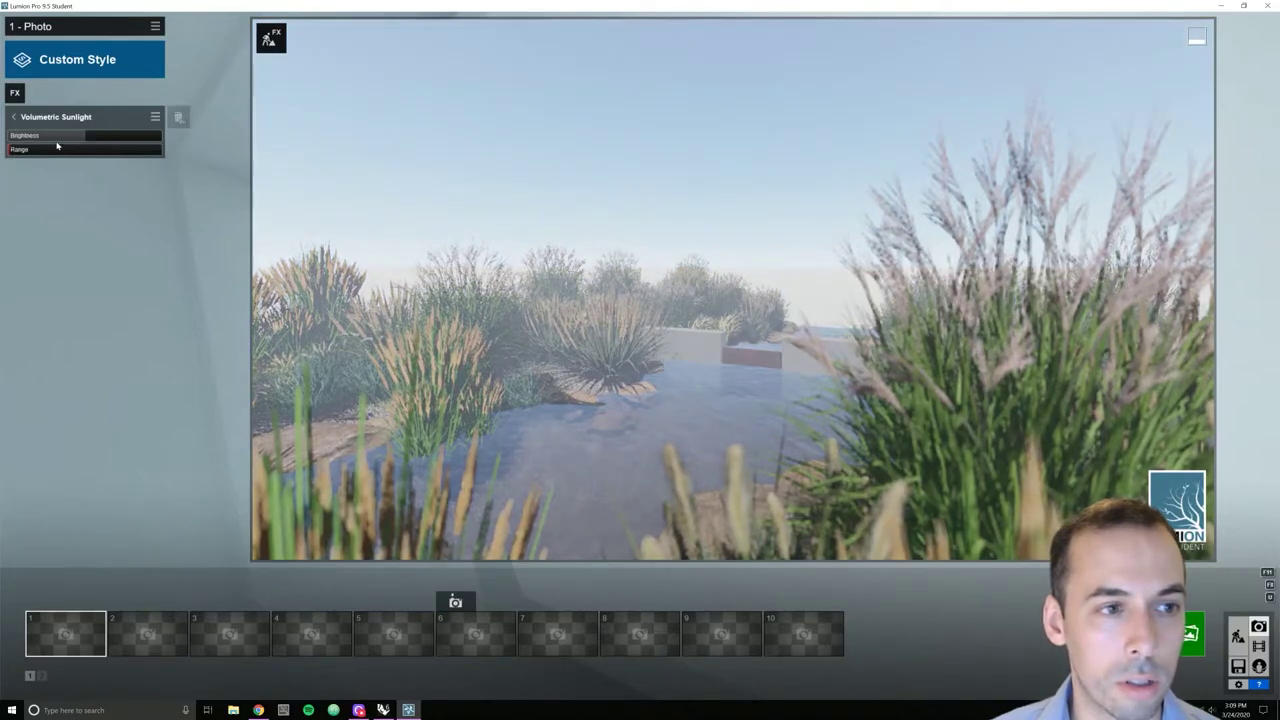
{"action": "left_click_drag", "start_coordinate": [86, 138], "coordinate": [17, 136]}
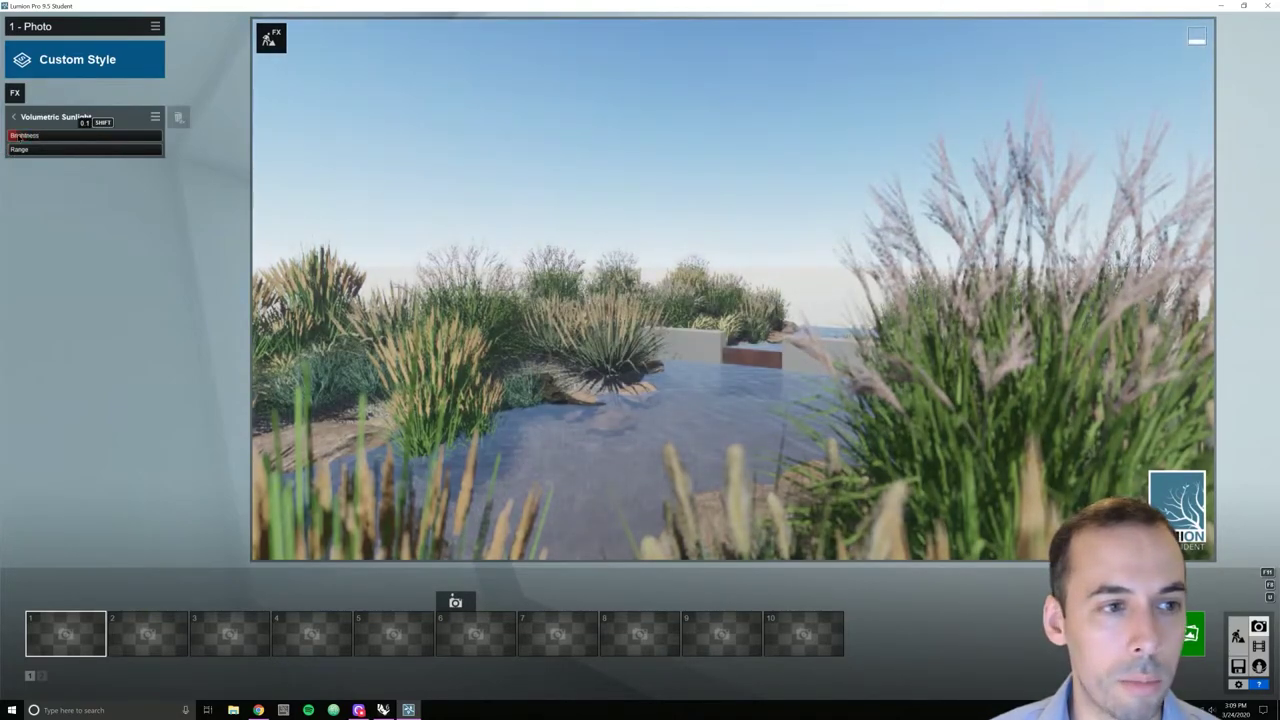
{"action": "left_click_drag", "start_coordinate": [26, 140], "coordinate": [10, 141]}
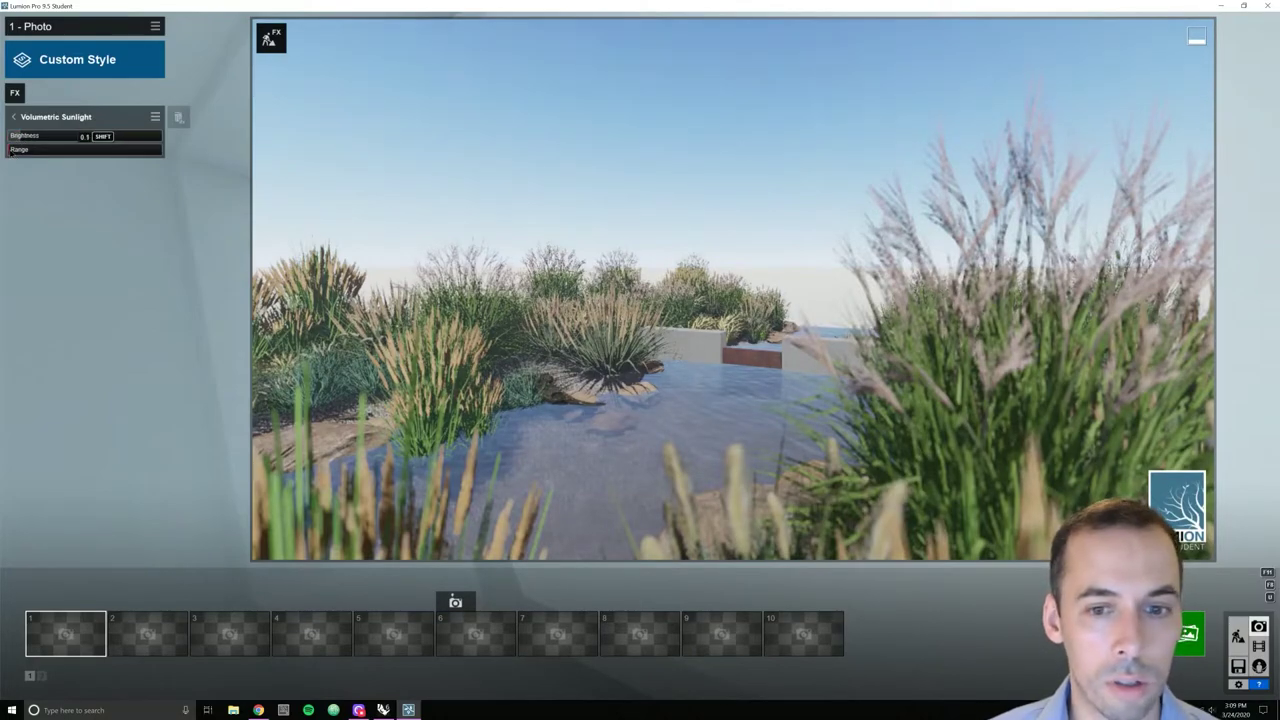
{"action": "left_click_drag", "start_coordinate": [11, 152], "coordinate": [12, 152]}
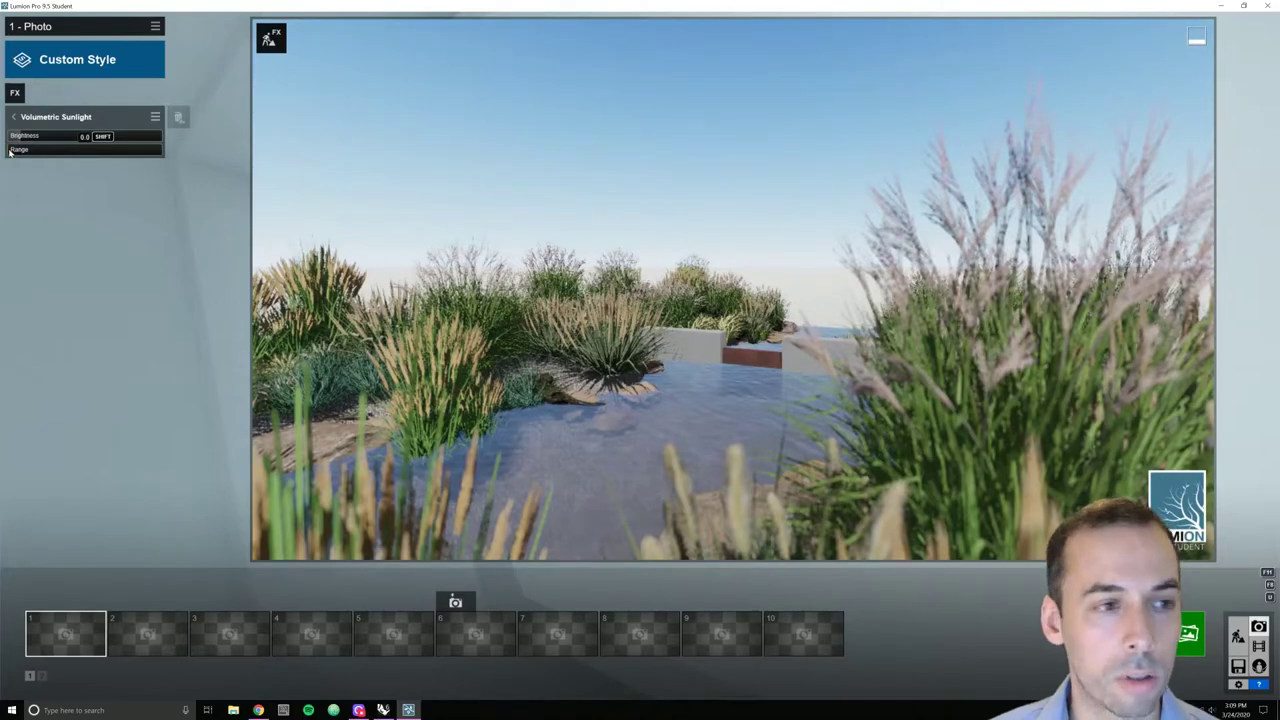
Keep the Volumetric Sunlight range close to 0.0 and add the Global Illumination effect to the photo
{"action": "left_click_drag", "start_coordinate": [11, 152], "coordinate": [12, 152]}
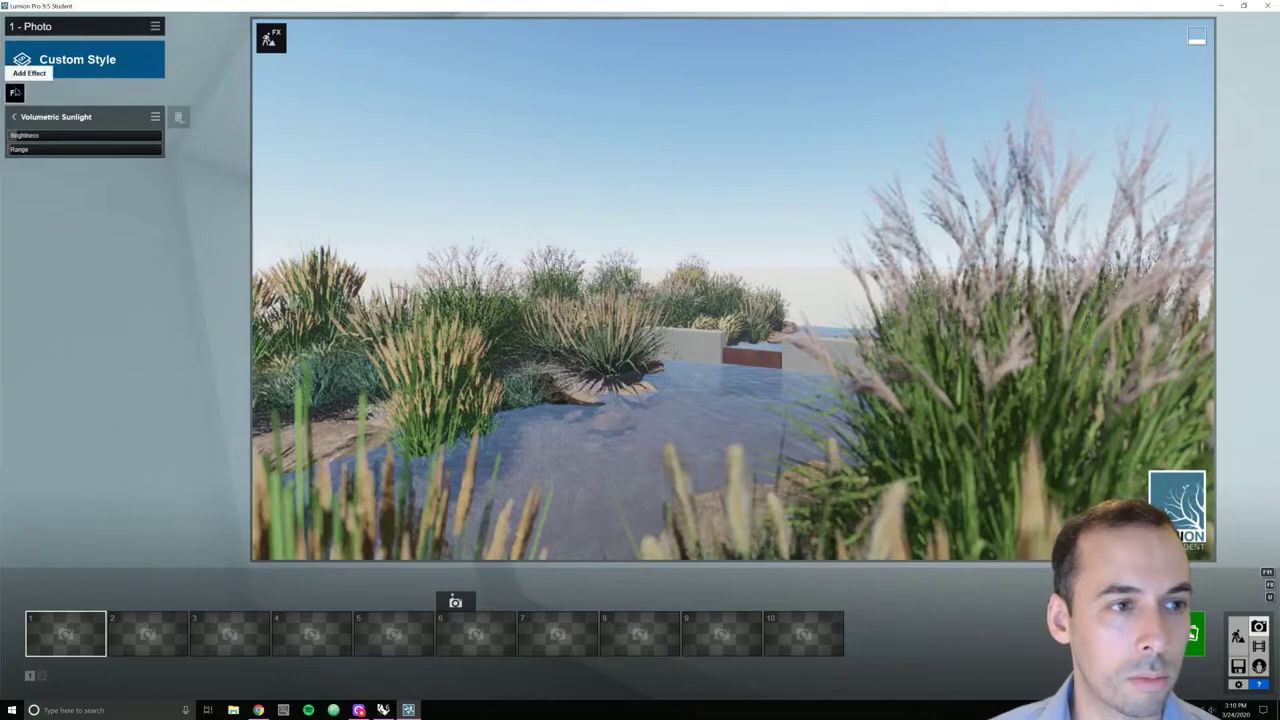
{"action": "left_click", "coordinate": [15, 92]}
{"action": "left_click", "coordinate": [793, 340]}
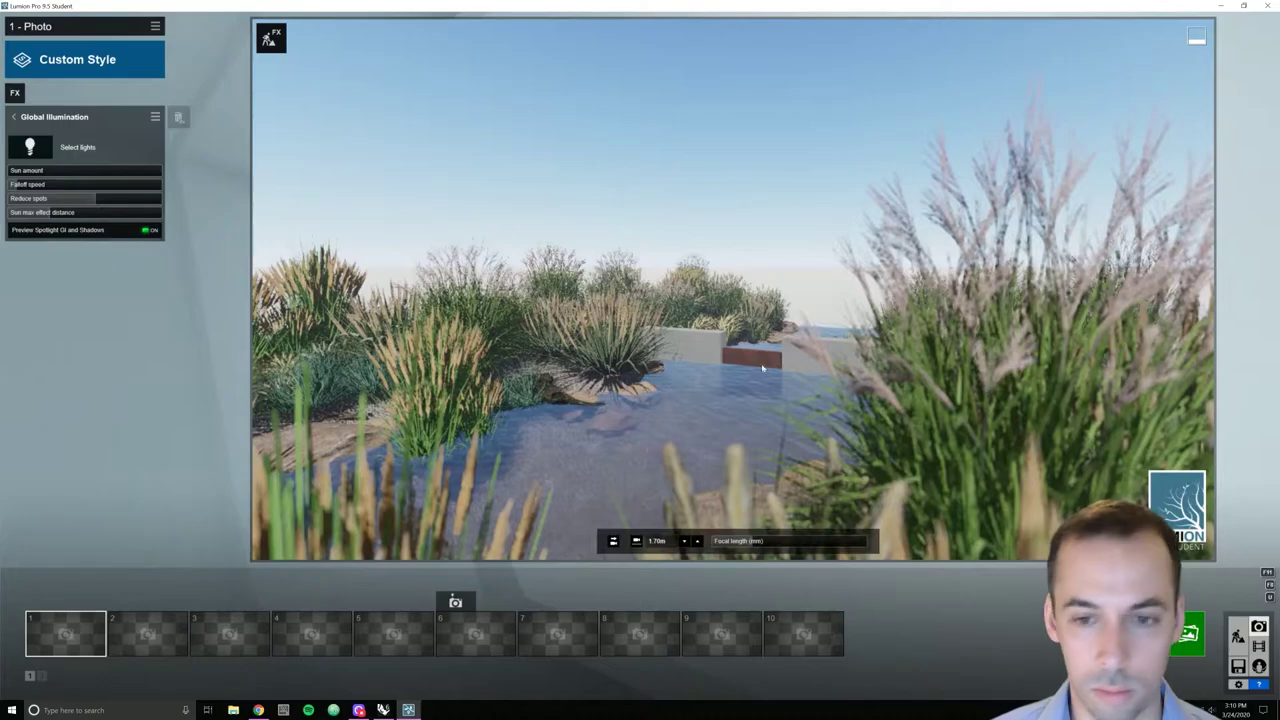
Reframe the photo from about 2.4 m high, looking down across the pond to the low walls, with boulders and grasses in the foreground
{"action": "right_click_drag", "start_coordinate": [723, 364], "coordinate": [689, 316]}
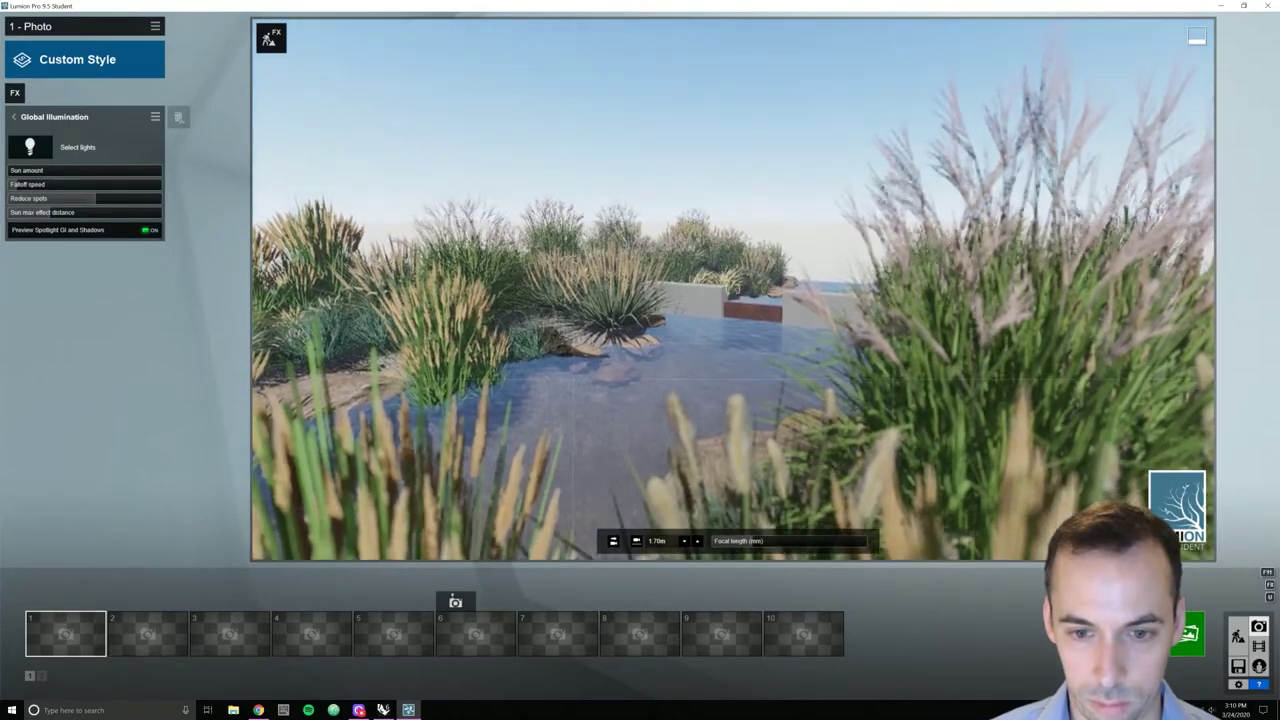
{"action": "key", "text": "w"}
{"action": "key", "text": "a"}
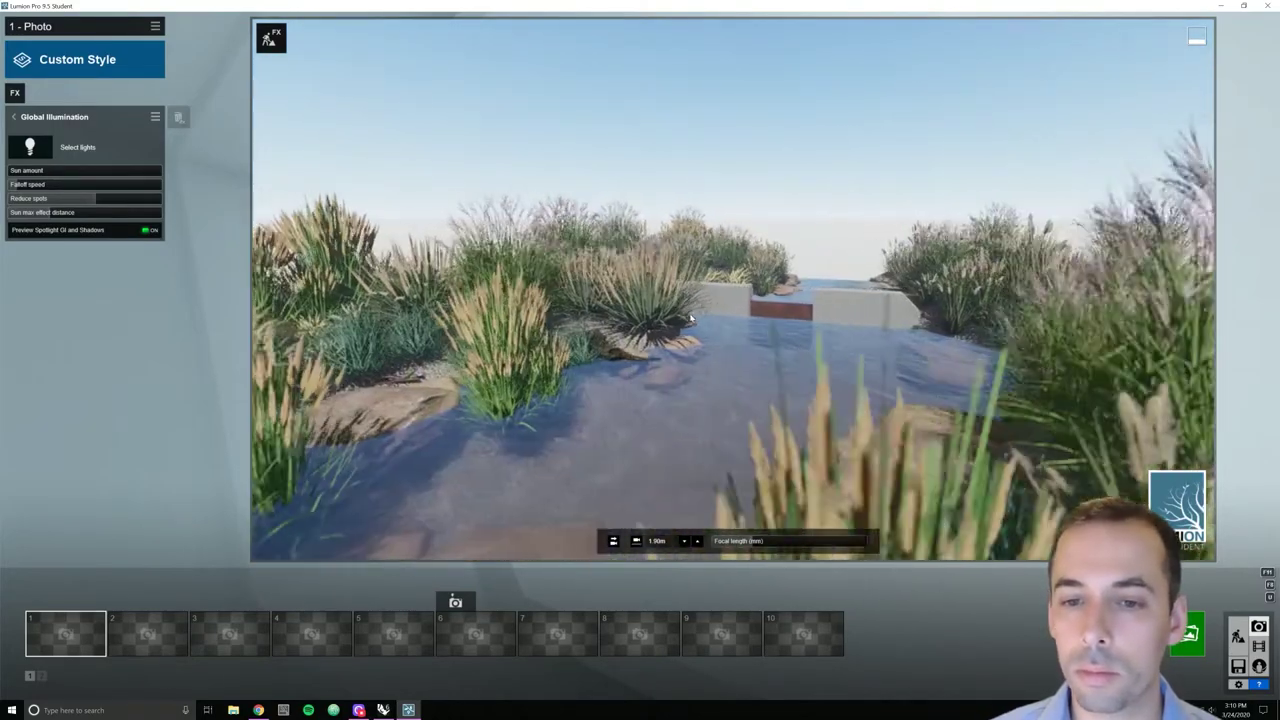
{"action": "key", "text": "d"}
{"action": "key", "text": "d"}
{"action": "key", "text": "a"}
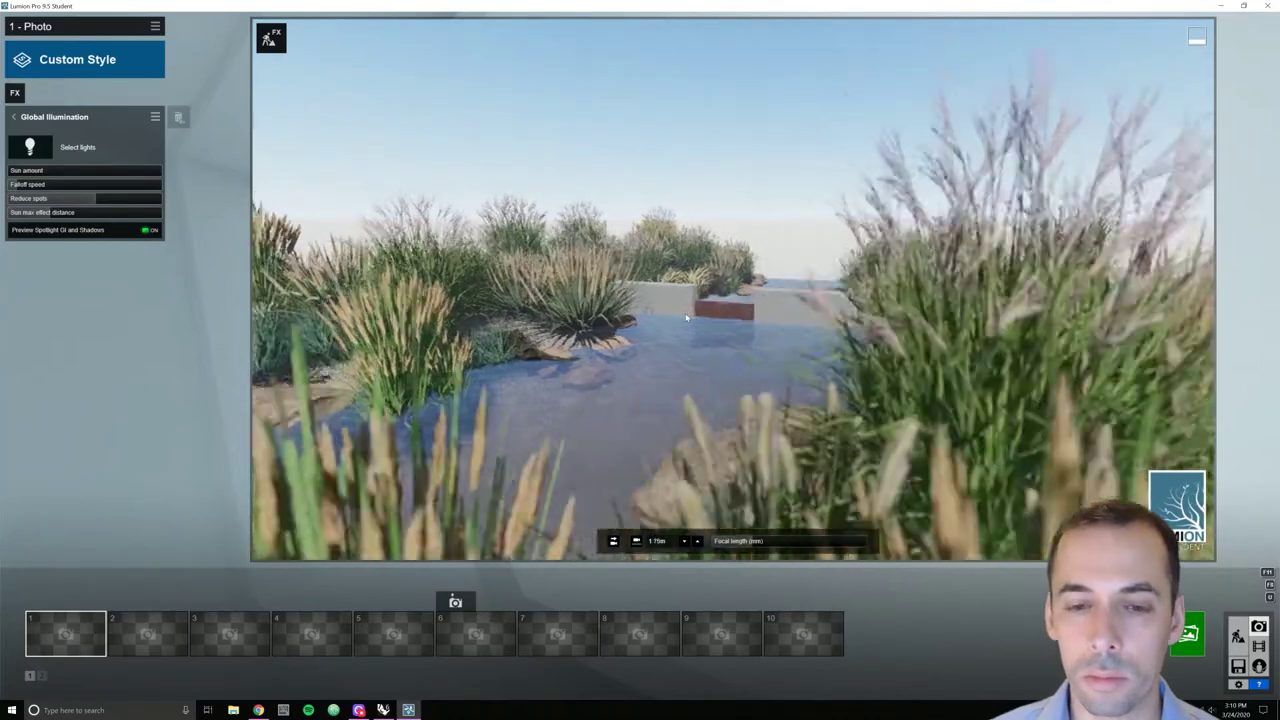
{"action": "right_click_drag", "start_coordinate": [689, 316], "coordinate": [732, 289]}
{"action": "key", "text": "q"}
{"action": "key", "text": "w"}
{"action": "key", "text": "q"}
{"action": "key", "text": "q"}
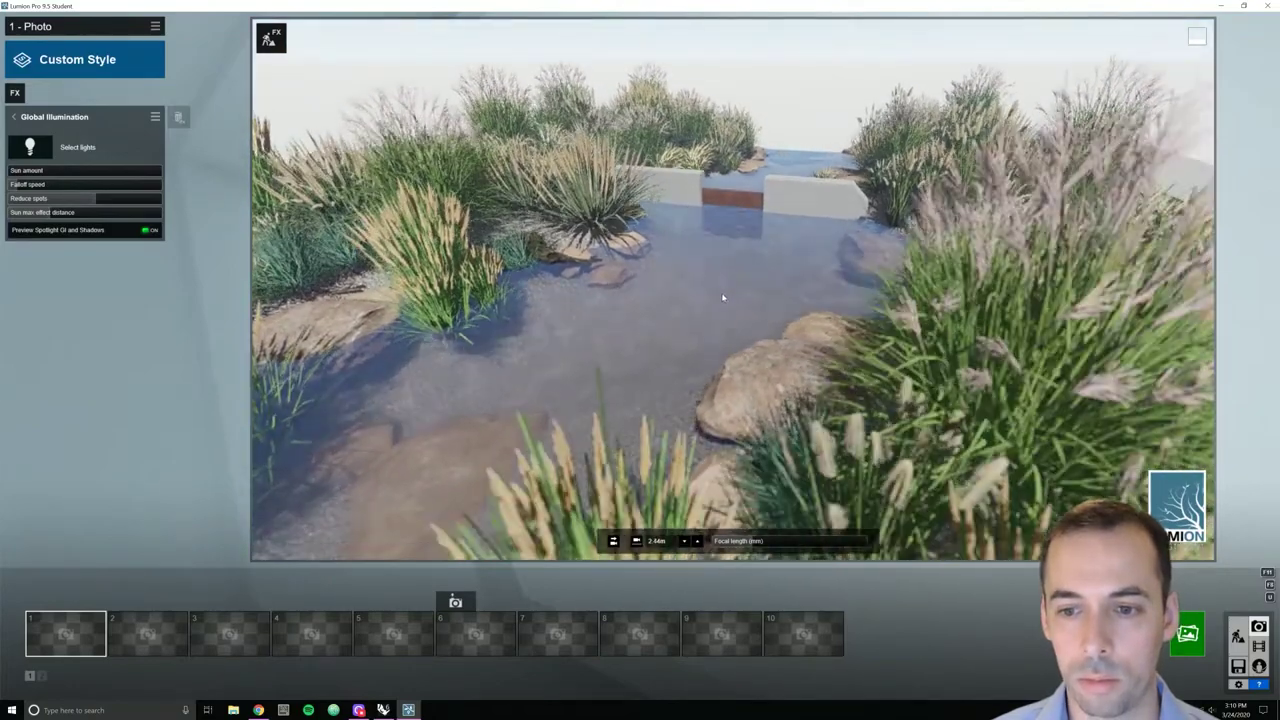
{"action": "key", "text": "e"}
{"action": "key", "text": "q"}
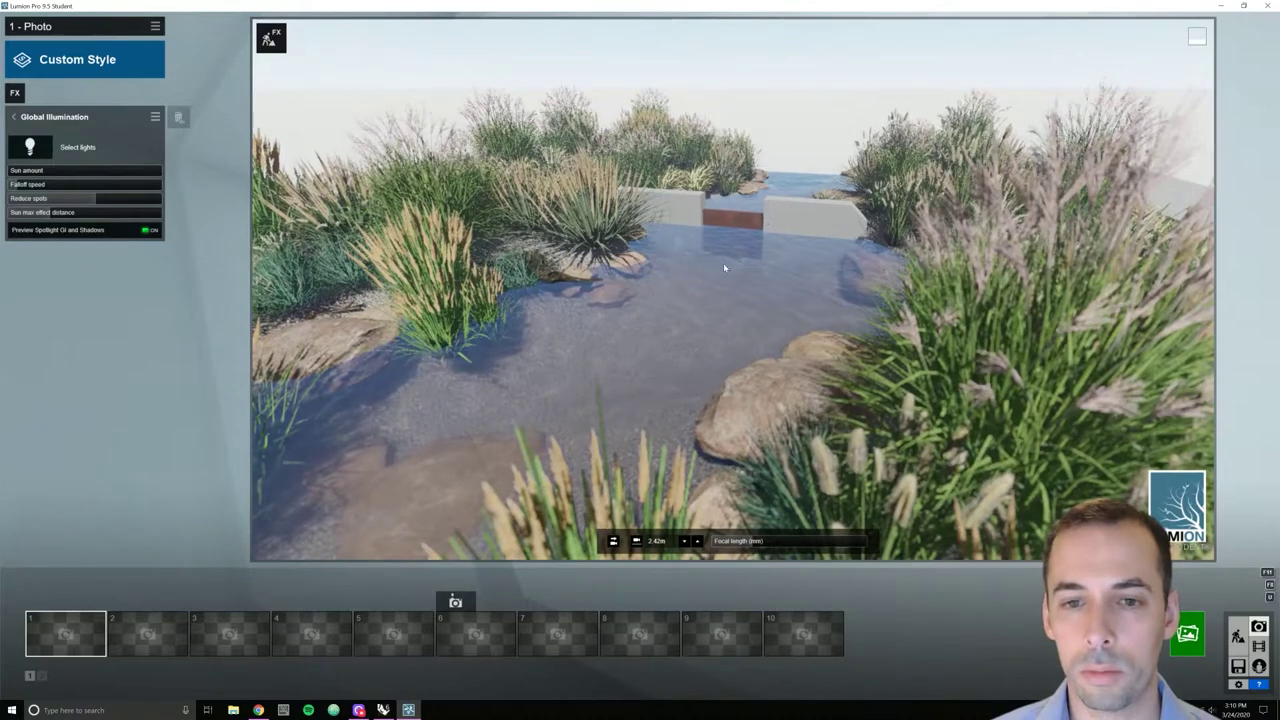
{"action": "right_click_drag", "start_coordinate": [729, 252], "coordinate": [733, 288]}
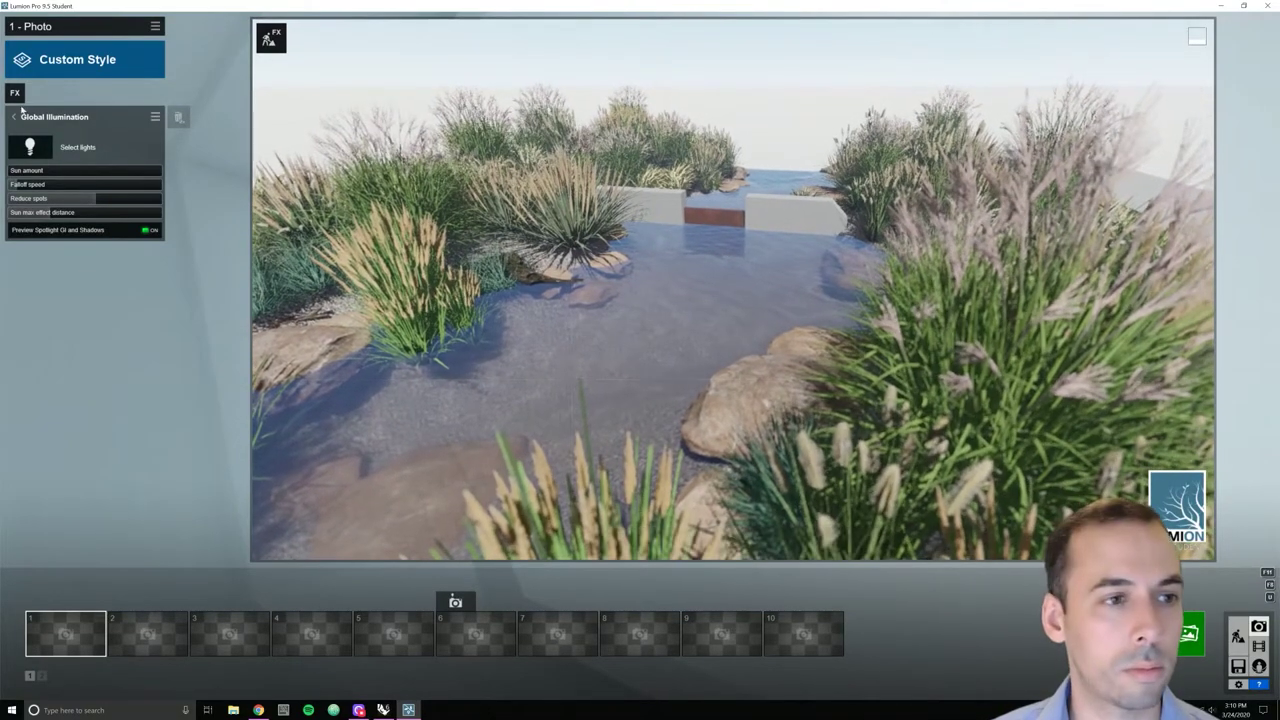
Adjust the Depth of Field amount to about a quarter of its range and enable auto focus
{"action": "left_click", "coordinate": [13, 116]}
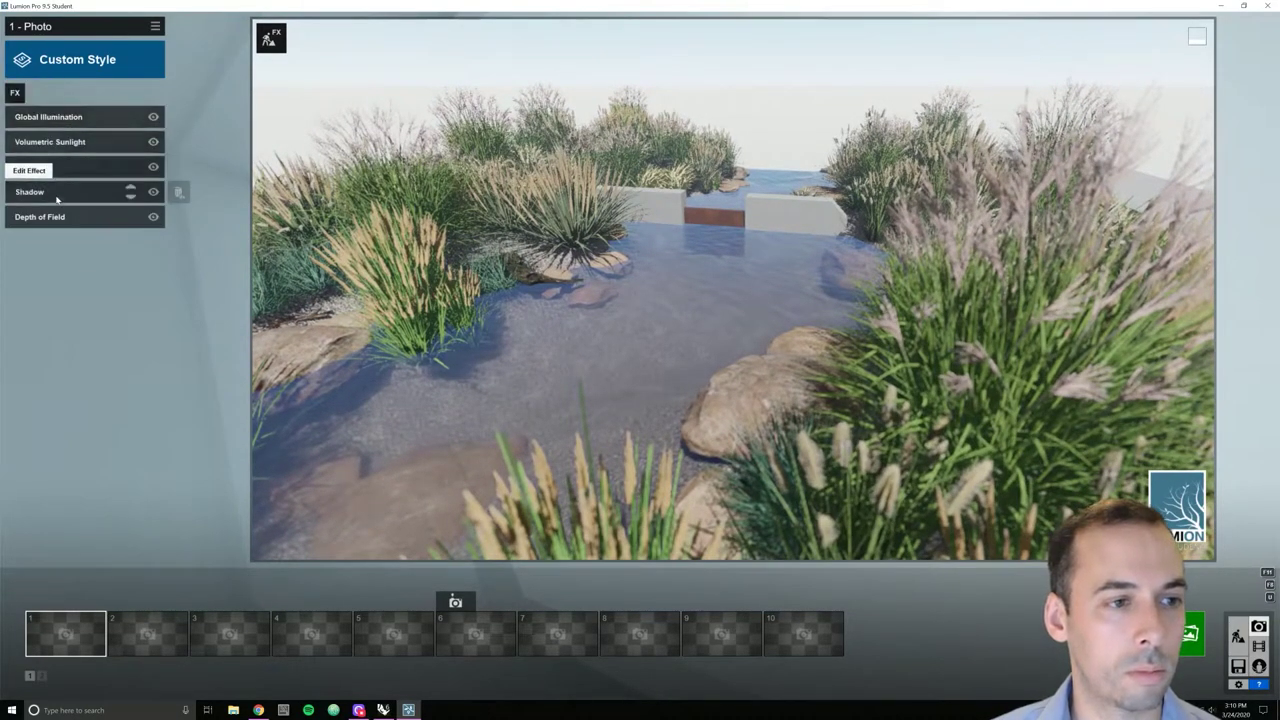
{"action": "left_click", "coordinate": [40, 216]}
{"action": "left_click_drag", "start_coordinate": [59, 143], "coordinate": [44, 135]}
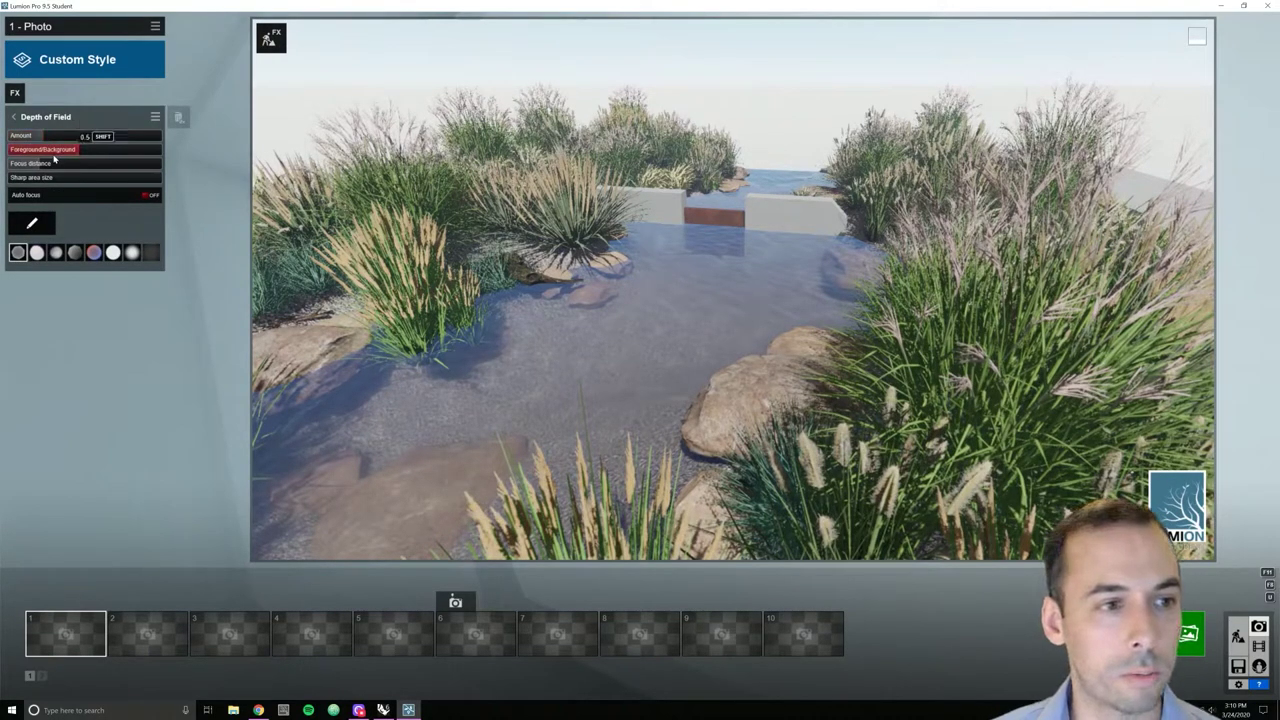
{"action": "left_click", "coordinate": [147, 194]}
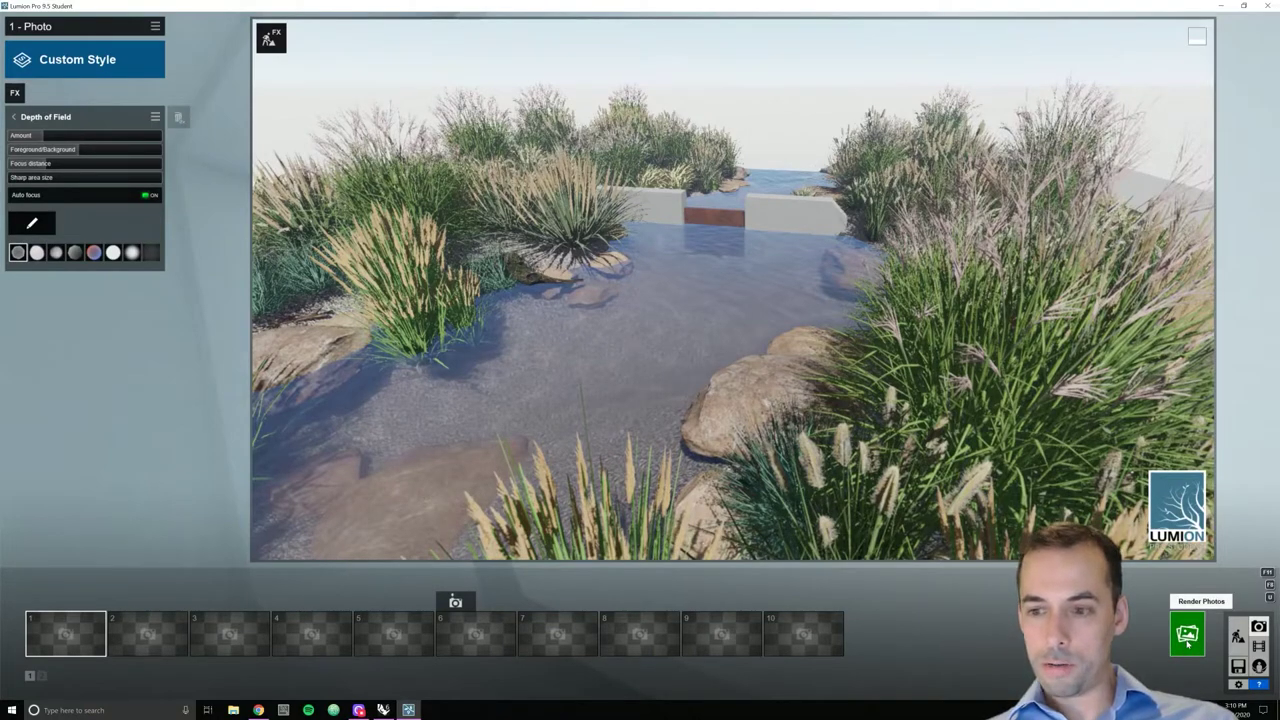
Store the camera view as photo 1 and render the current shot at Desktop size, 1920x1080, as bioswale-2.jpg
{"action": "left_click", "coordinate": [45, 601]}
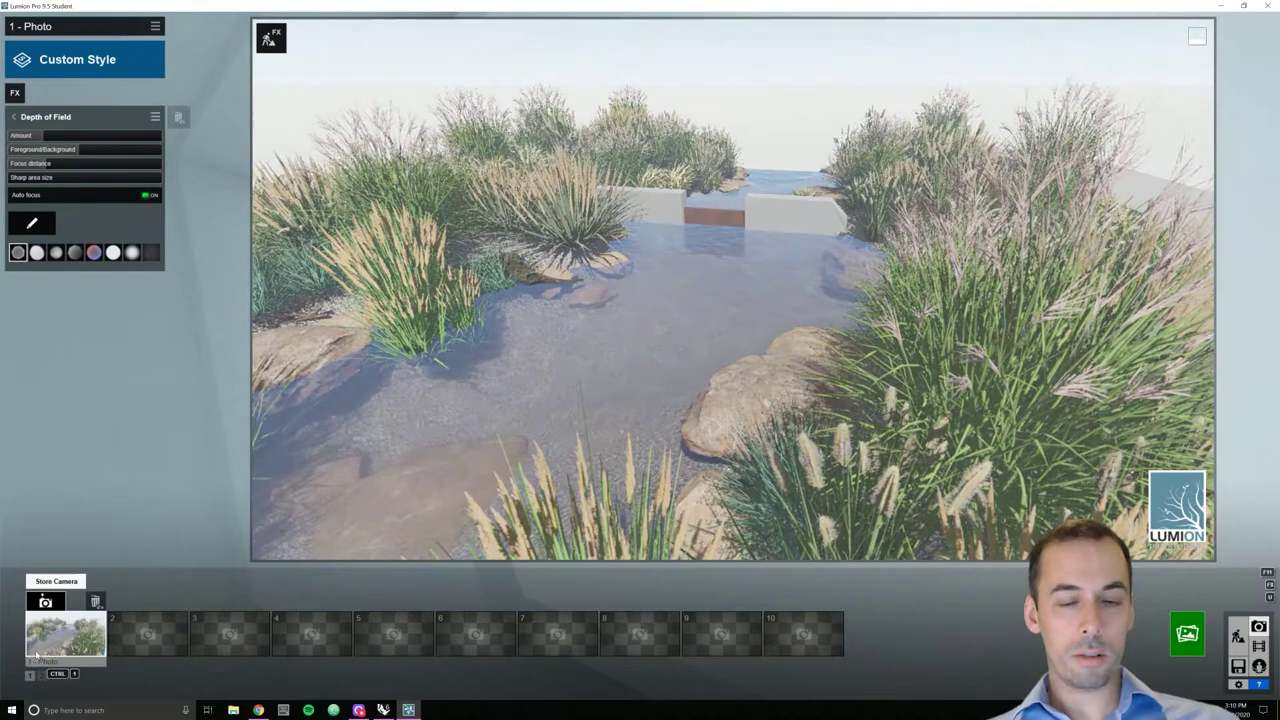
{"action": "left_click", "coordinate": [1187, 634]}
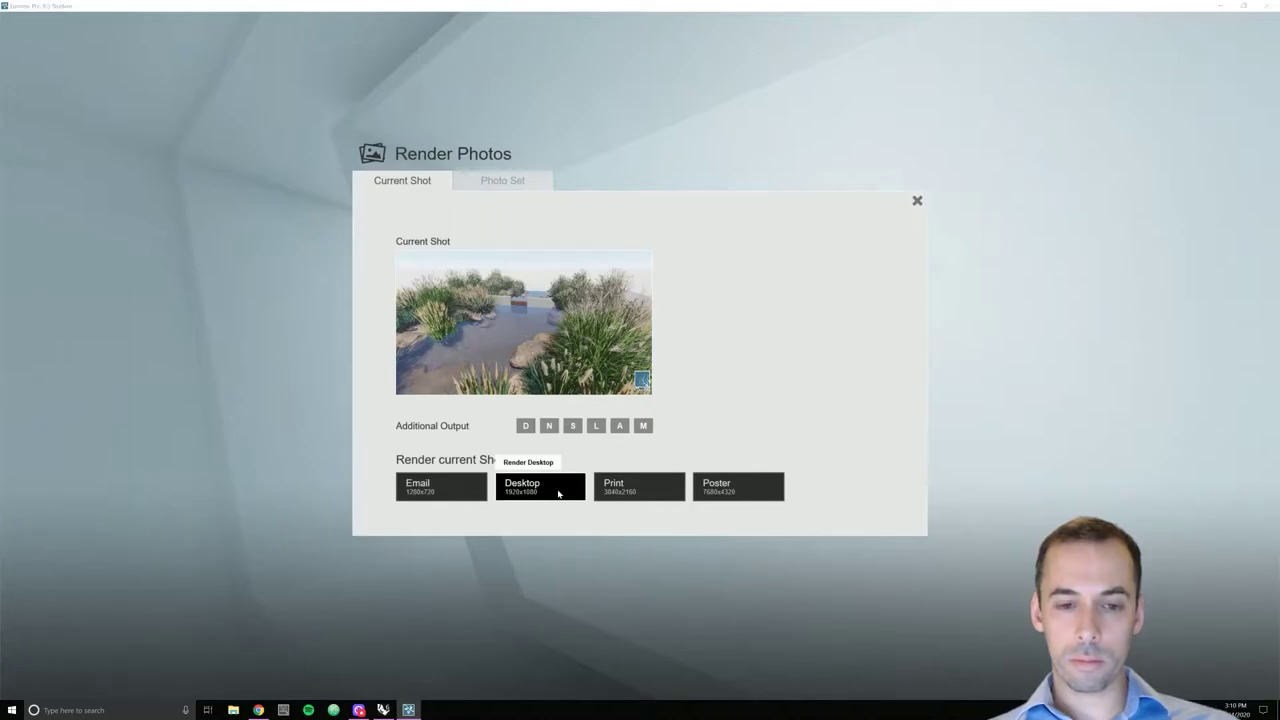
{"action": "left_click", "coordinate": [558, 493]}
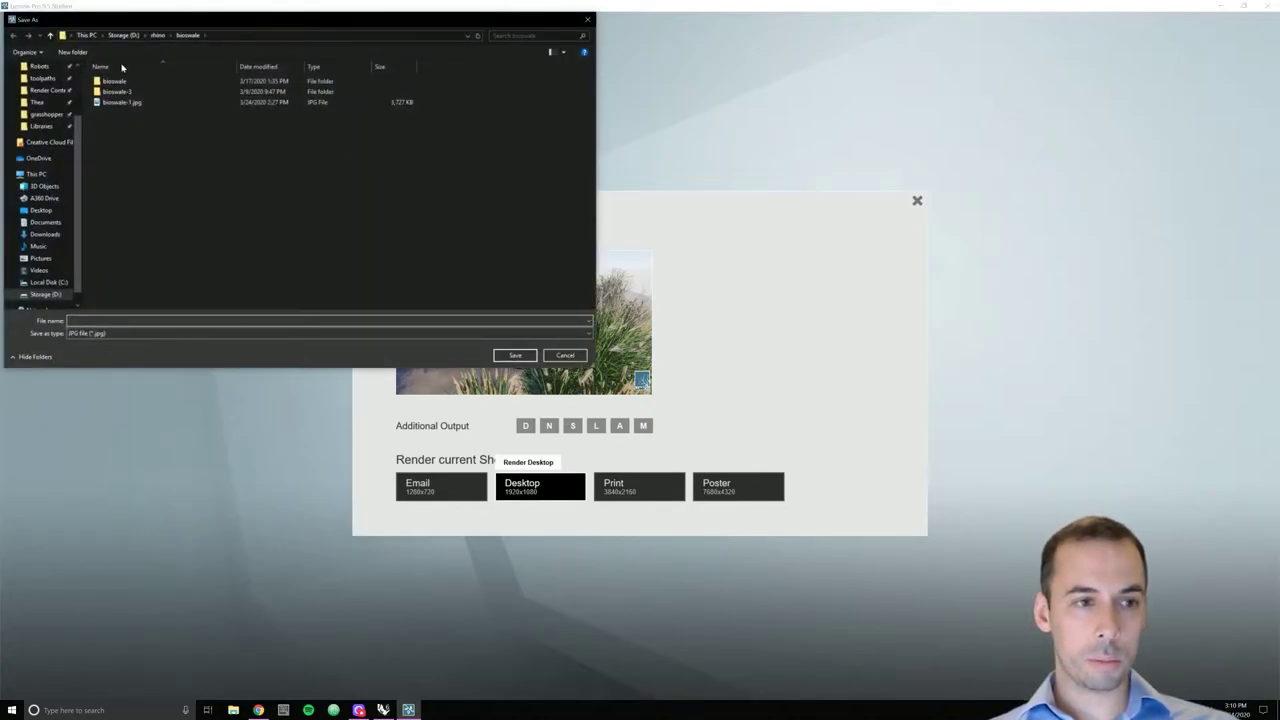
{"action": "left_click", "coordinate": [112, 102]}
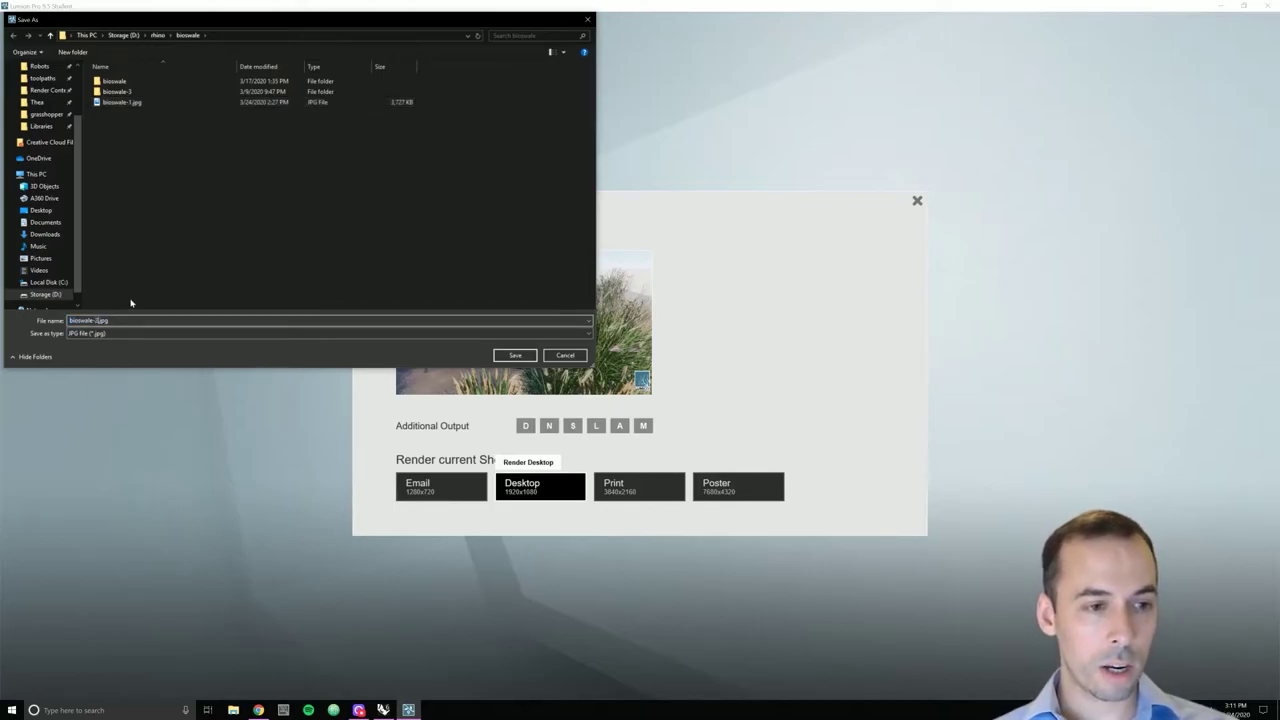
{"action": "key", "text": "Return"}
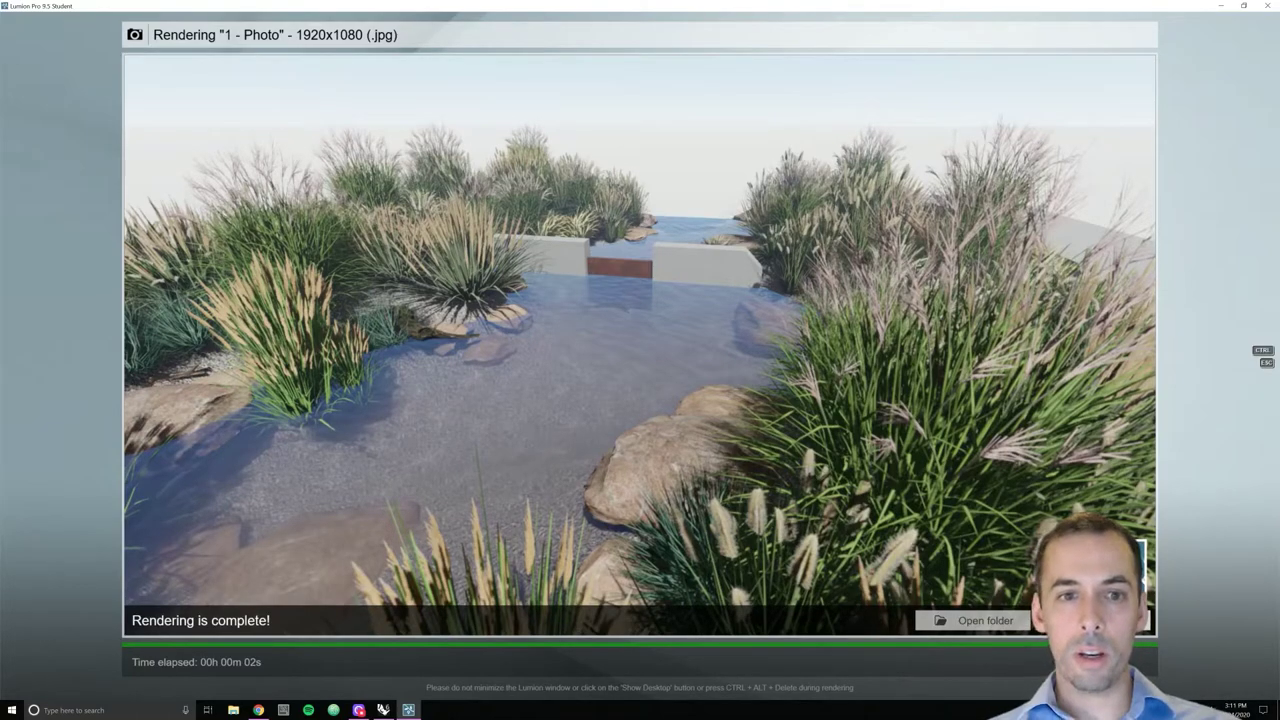
{"action": "key", "text": "Escape"}
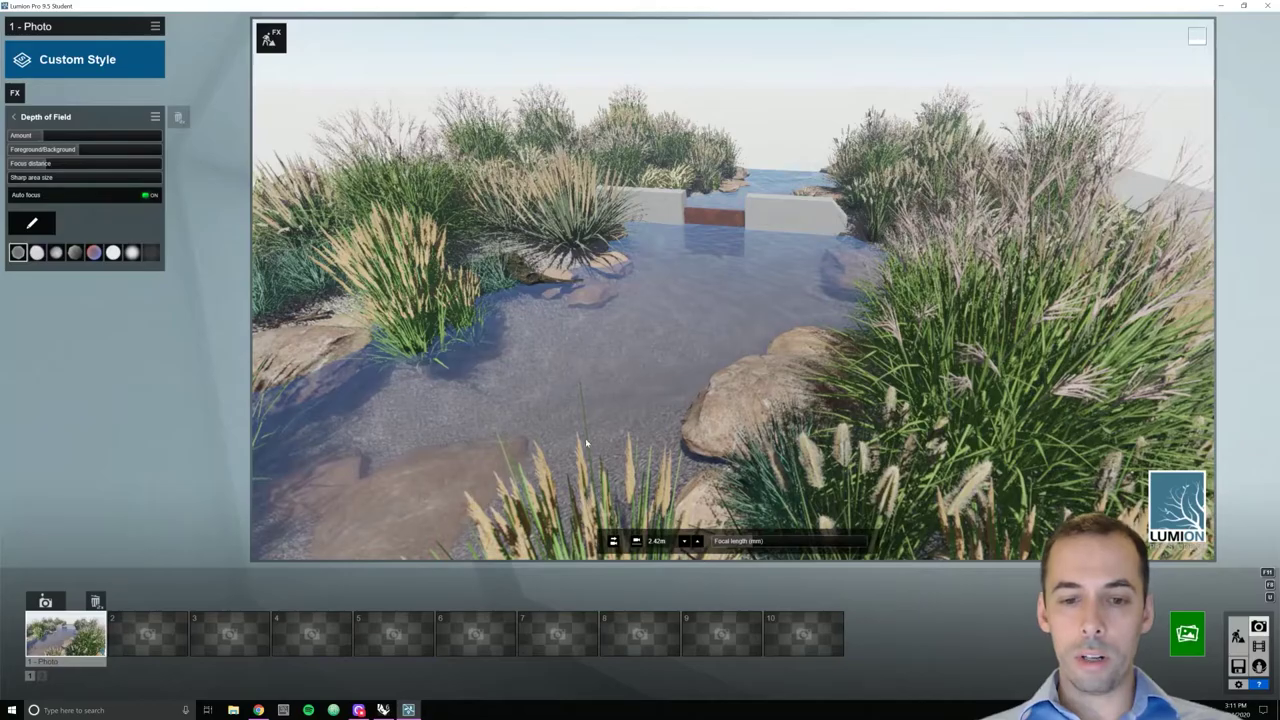
Explore low viewpoints just above the pond water between the tall grass clumps, facing the low walls
{"action": "right_click_drag", "start_coordinate": [586, 429], "coordinate": [683, 367]}
{"action": "key", "text": "a"}
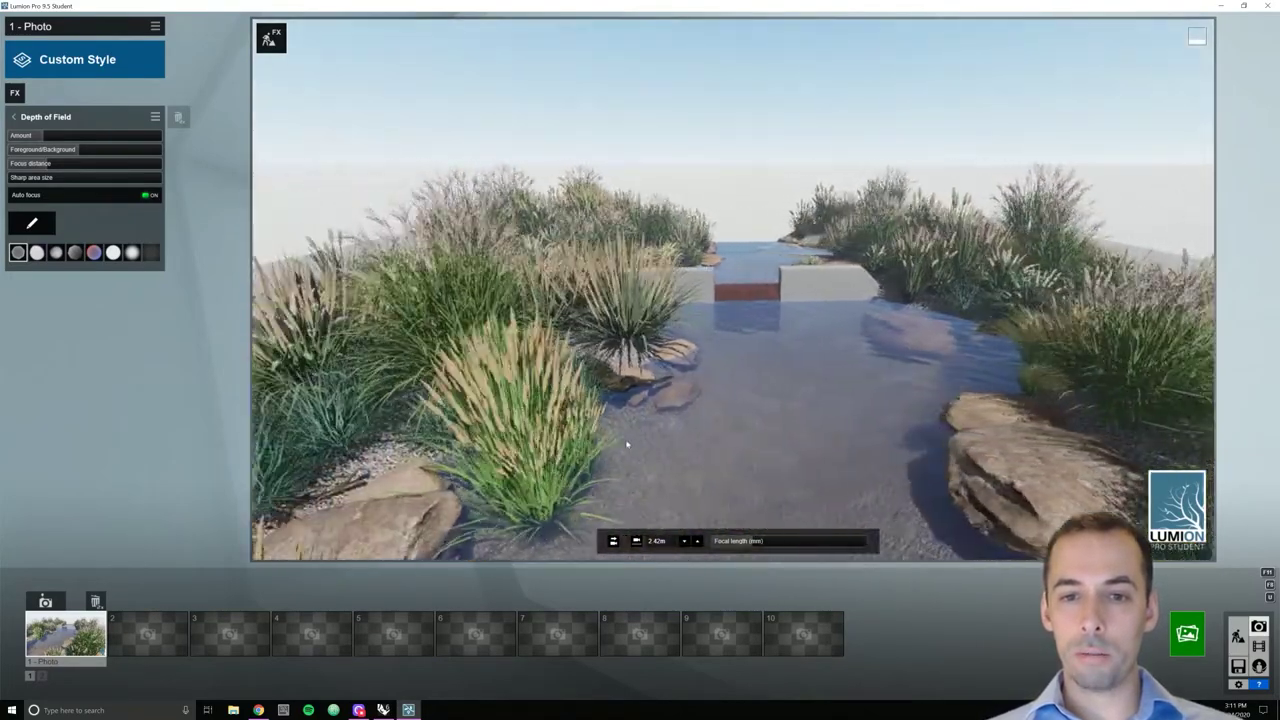
{"action": "key", "text": "e"}
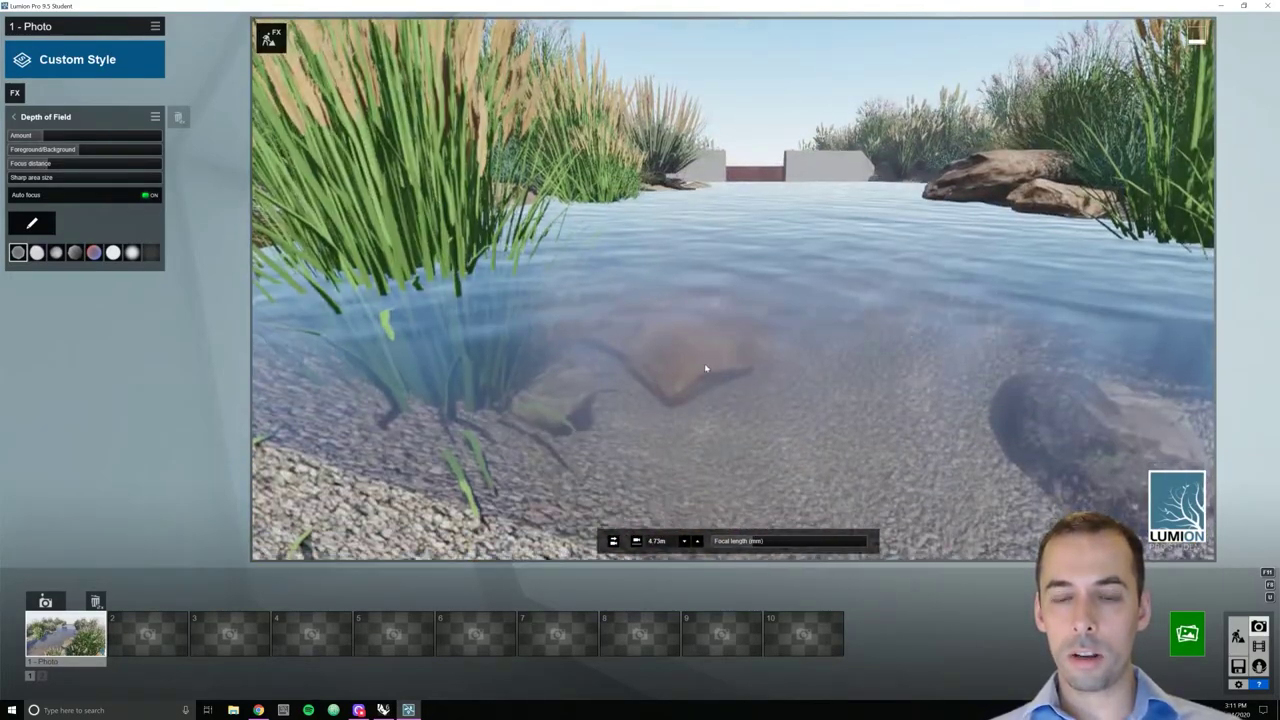
{"action": "right_click_drag", "start_coordinate": [705, 368], "coordinate": [731, 287]}
{"action": "right_click_drag", "start_coordinate": [680, 472], "coordinate": [697, 387]}
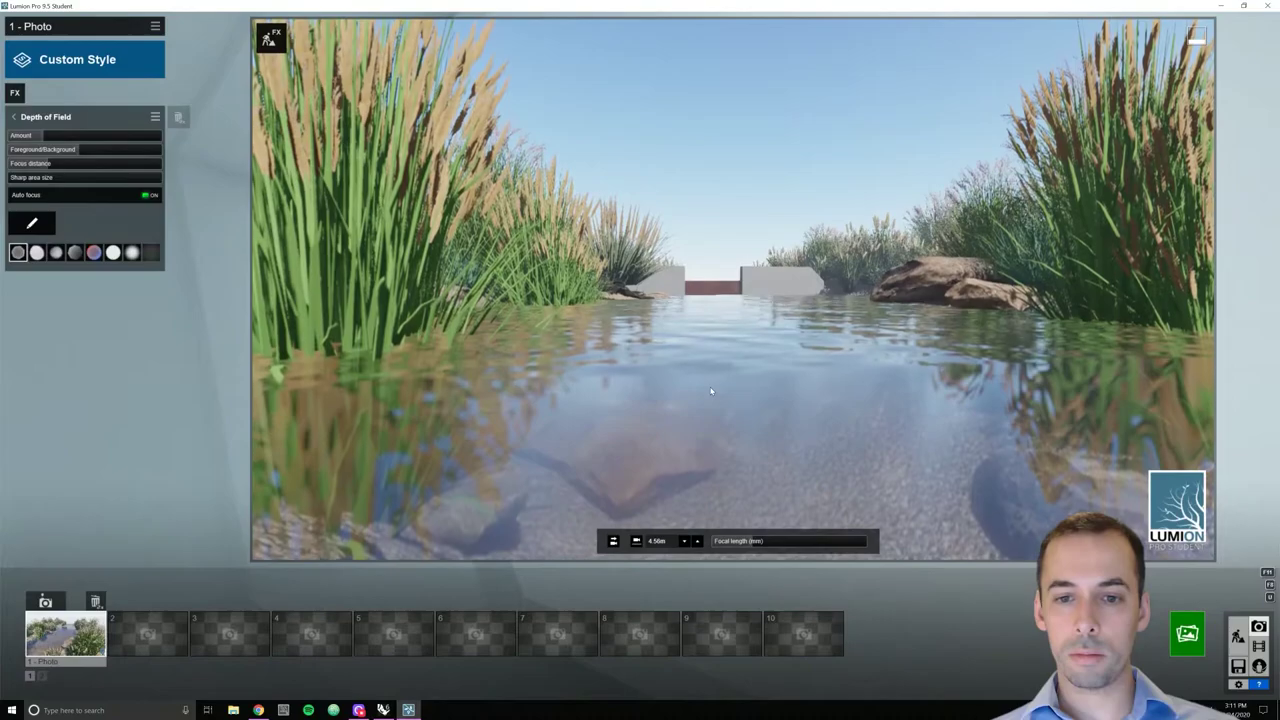
{"action": "key", "text": "d"}
{"action": "key", "text": "q"}
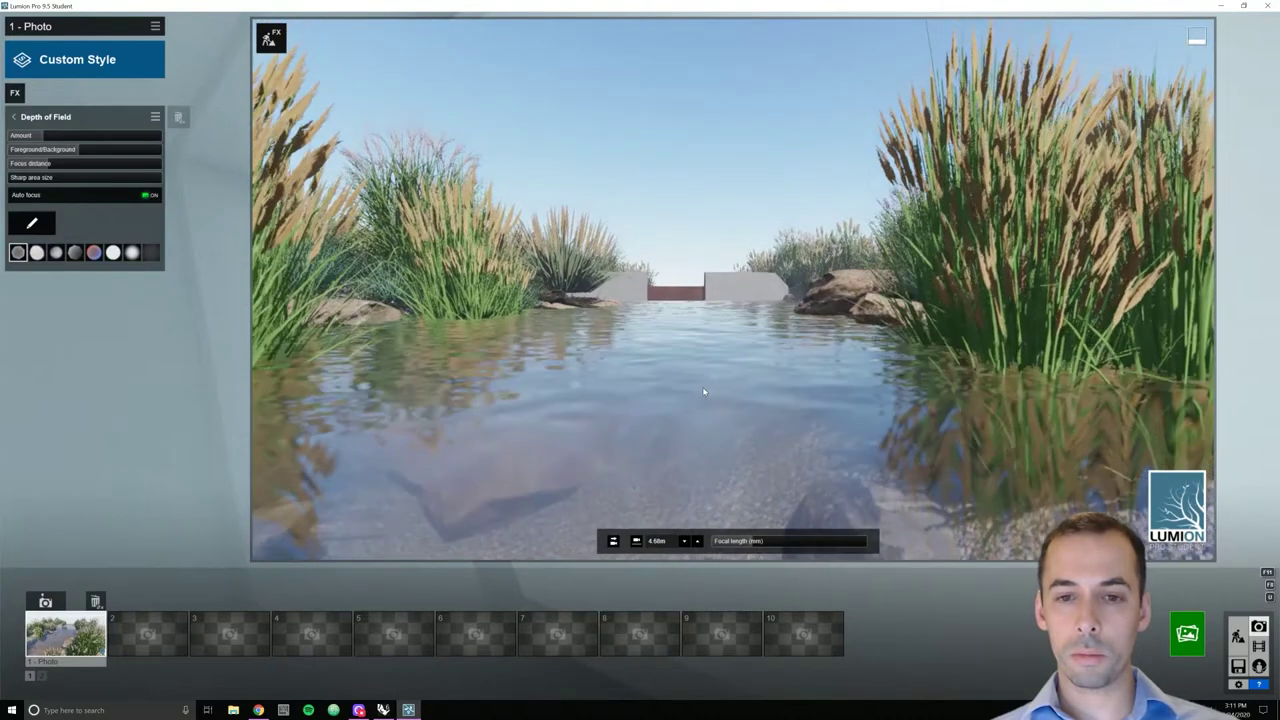
{"action": "key", "text": "e"}
{"action": "right_click_drag", "start_coordinate": [699, 398], "coordinate": [676, 381]}
{"action": "key", "text": "q"}
{"action": "key", "text": "w"}
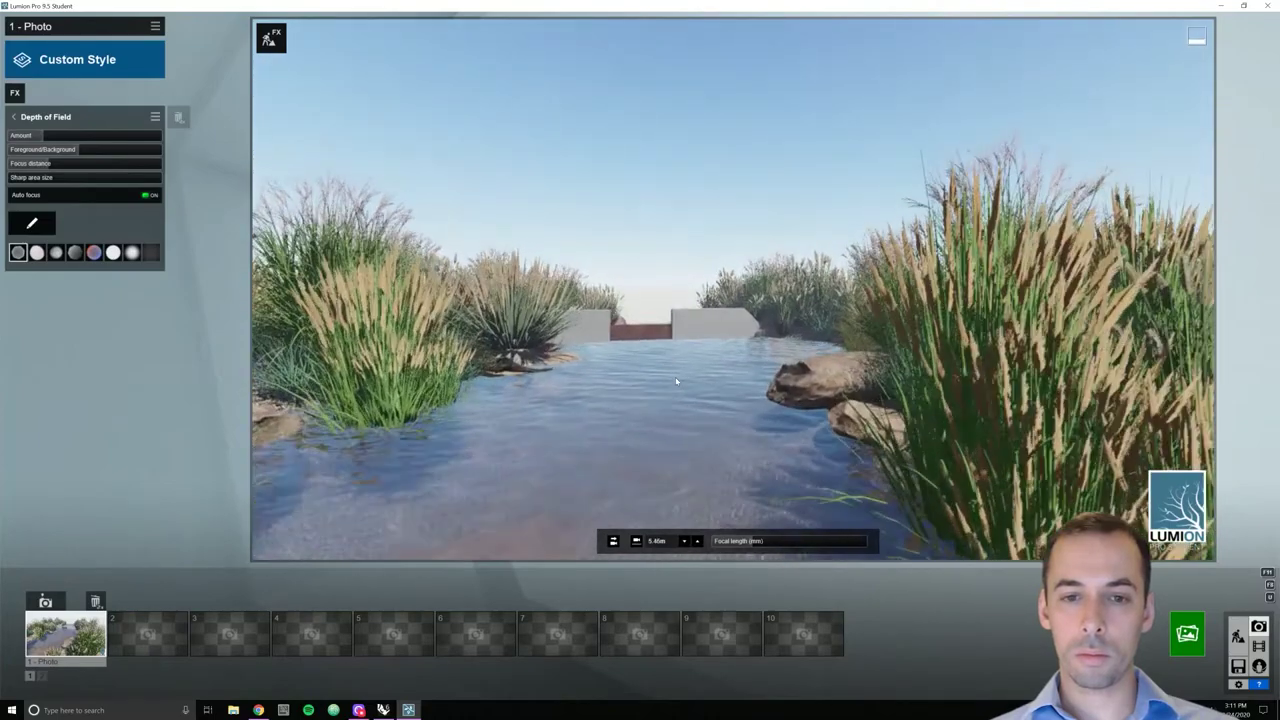
{"action": "key", "text": "a"}
{"action": "key", "text": "e"}
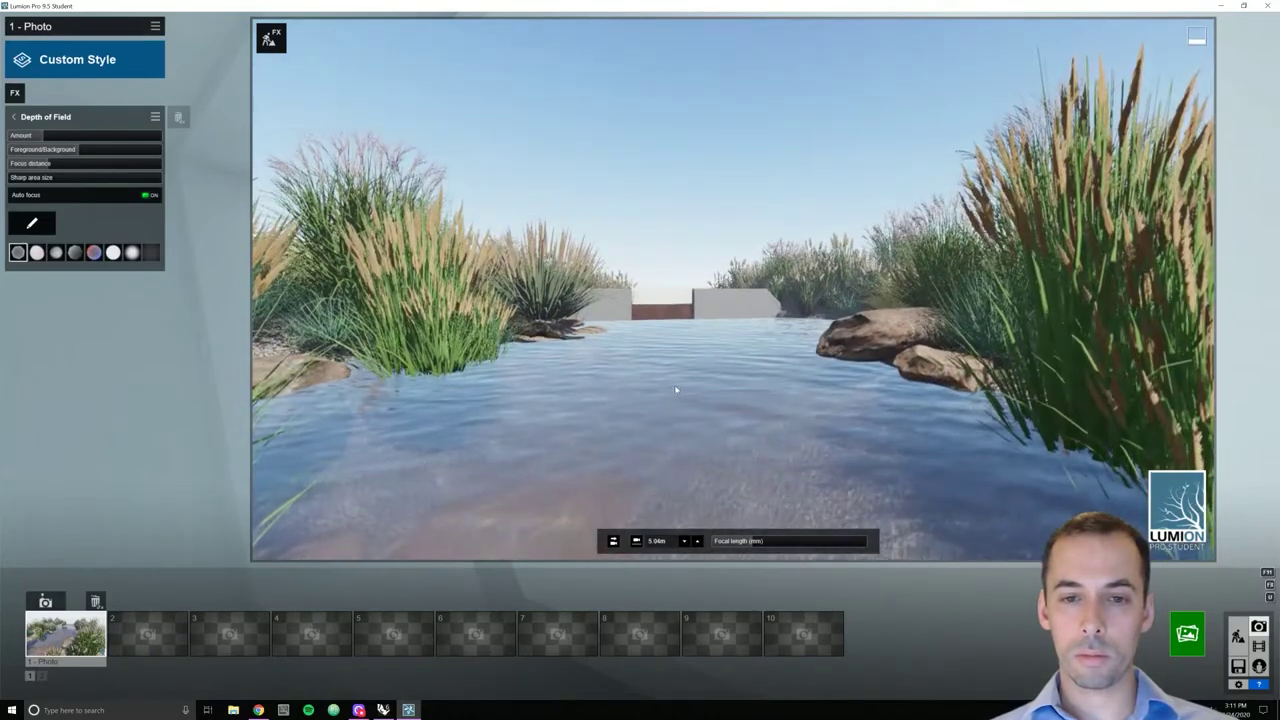
{"action": "right_click_drag", "start_coordinate": [675, 387], "coordinate": [685, 368]}
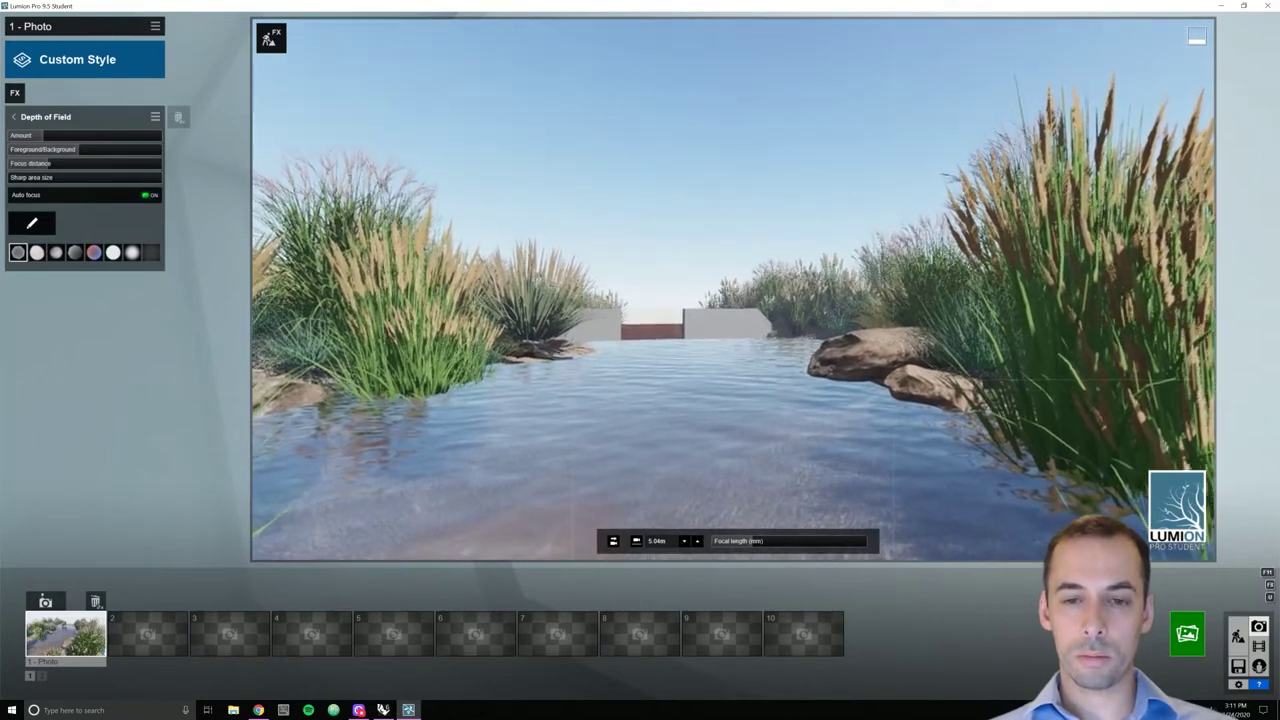
{"action": "key", "text": "w"}
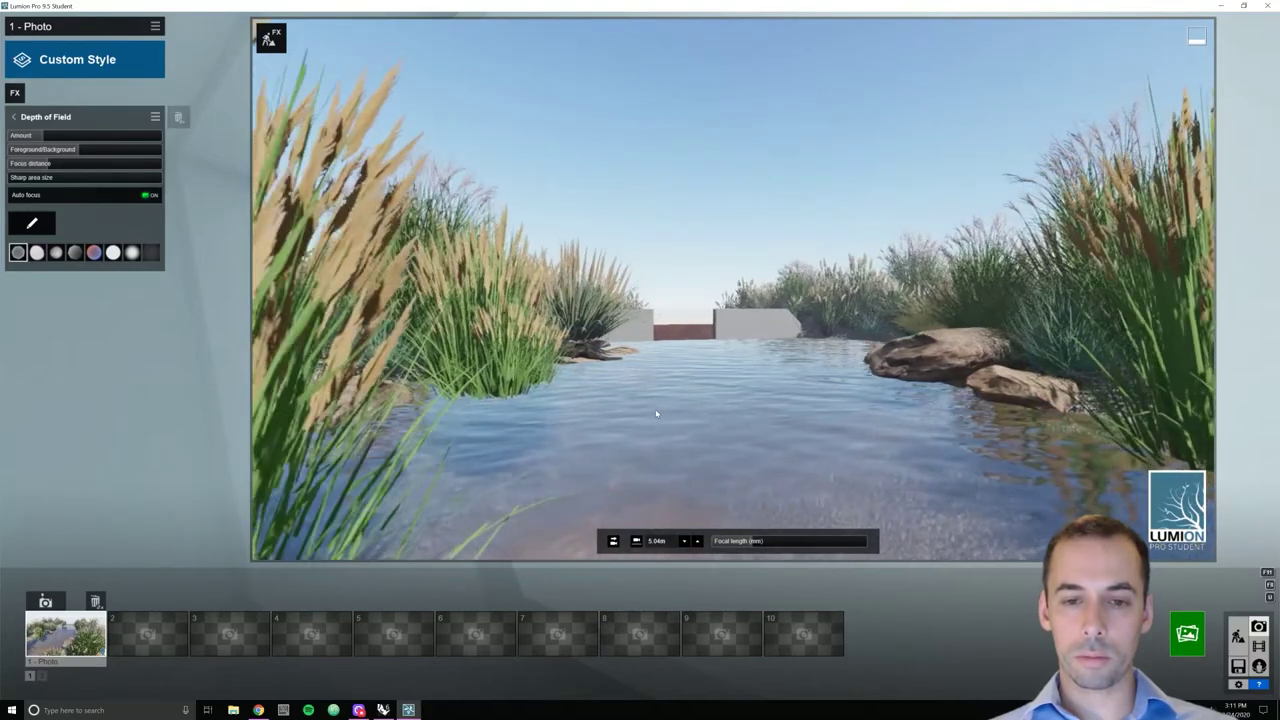
Examine a closer viewpoint near the spiky grass and low walls, then just above the water surface beside the boulder
{"action": "mouse_move", "coordinate": [705, 412]}
{"action": "right_mouse_down"}
{"action": "mouse_move", "coordinate": [663, 434]}
{"action": "mouse_move", "coordinate": [680, 414]}
{"action": "right_mouse_up"}
{"action": "key", "text": "d"}
{"action": "key", "text": "w"}
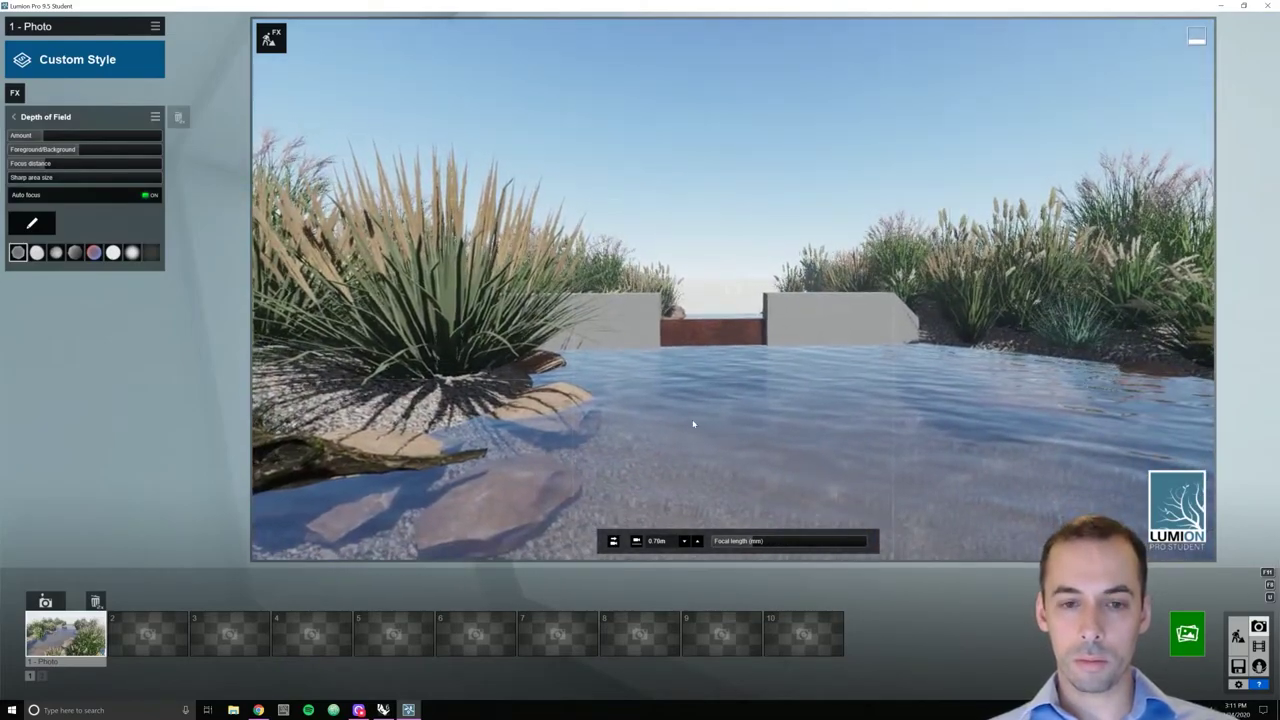
{"action": "key", "text": "d"}
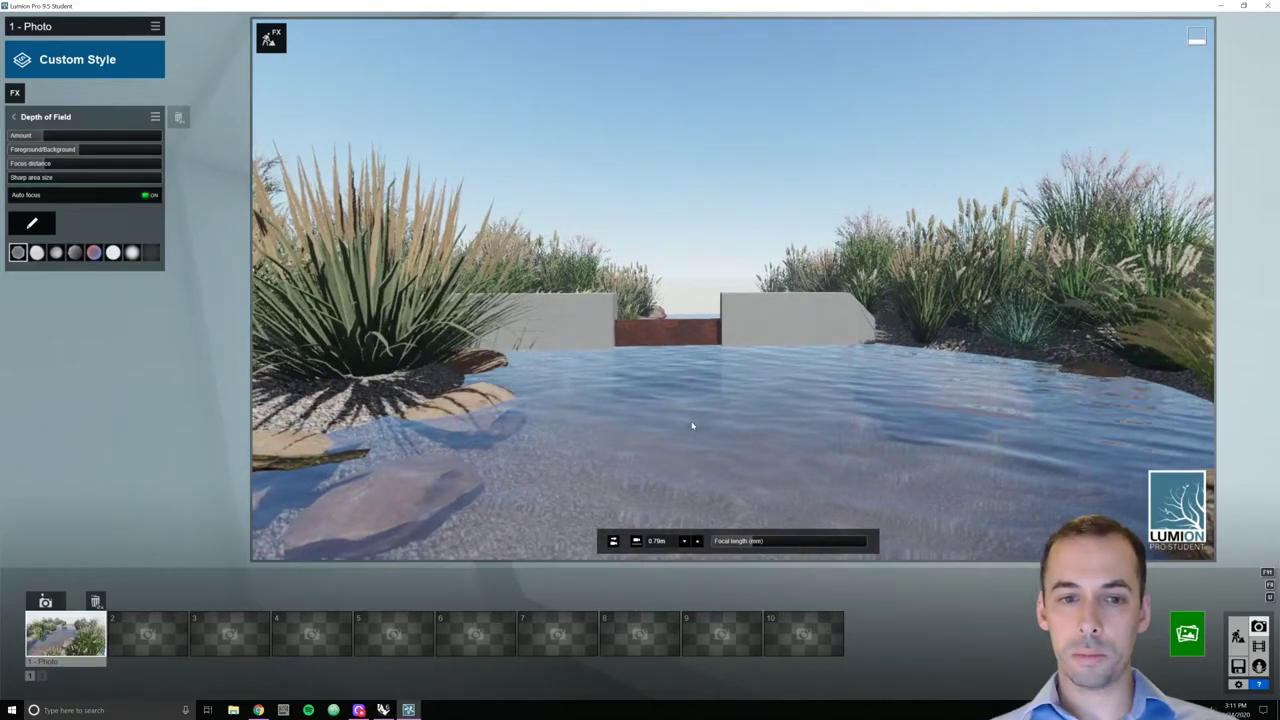
{"action": "mouse_move", "coordinate": [706, 470]}
{"action": "right_mouse_down"}
{"action": "mouse_move", "coordinate": [706, 486]}
{"action": "mouse_move", "coordinate": [698, 449]}
{"action": "right_mouse_up"}
{"action": "key", "text": "s"}
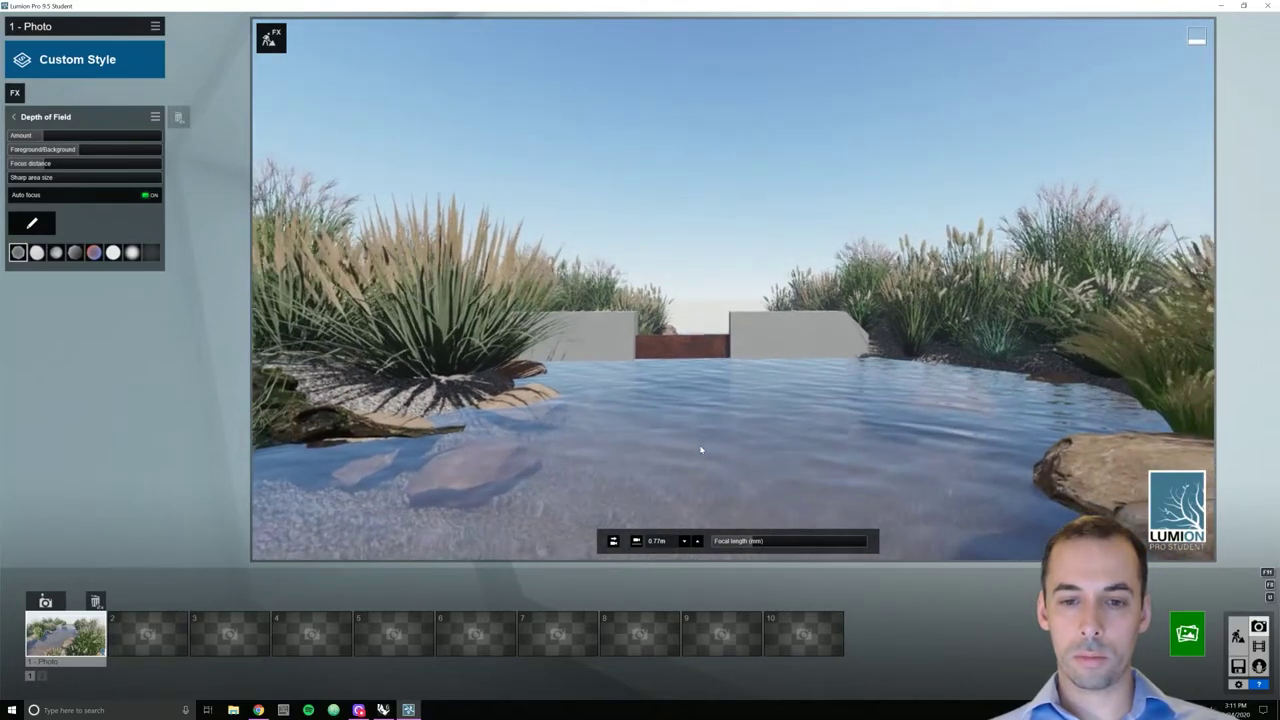
{"action": "key", "text": "e"}
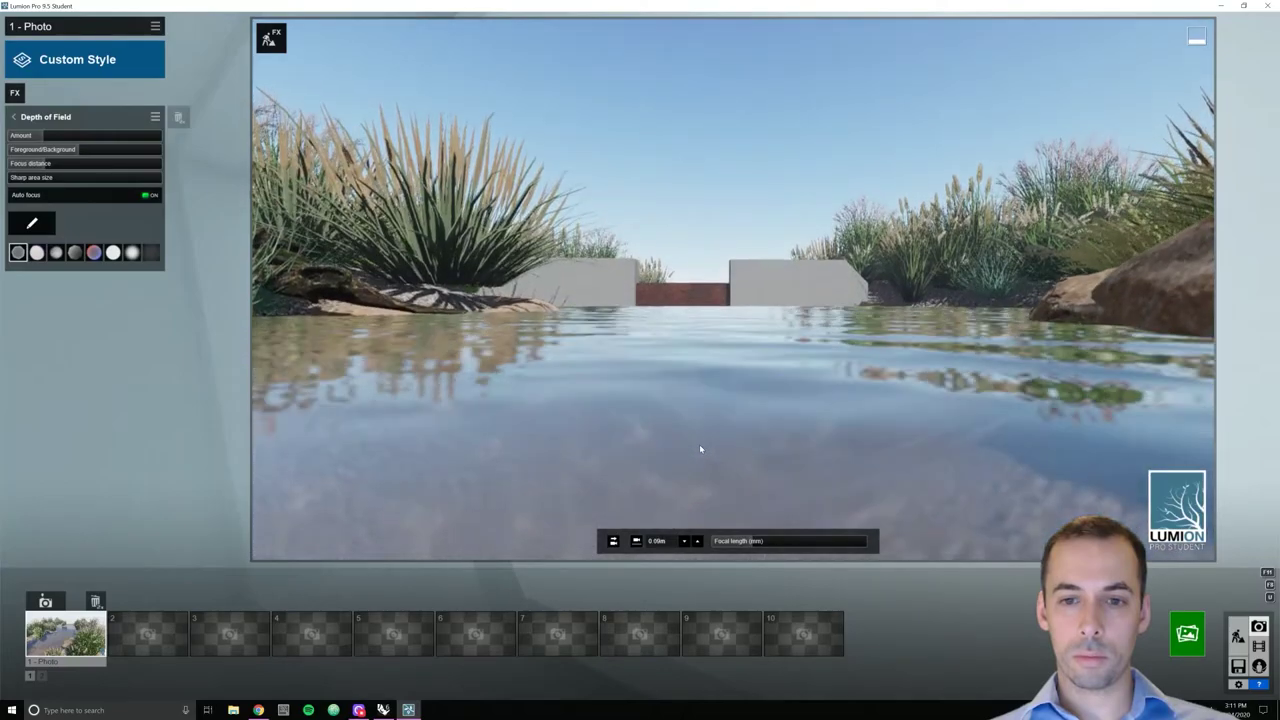
{"action": "key", "text": "d"}
{"action": "right_click_drag", "start_coordinate": [709, 441], "coordinate": [708, 441]}
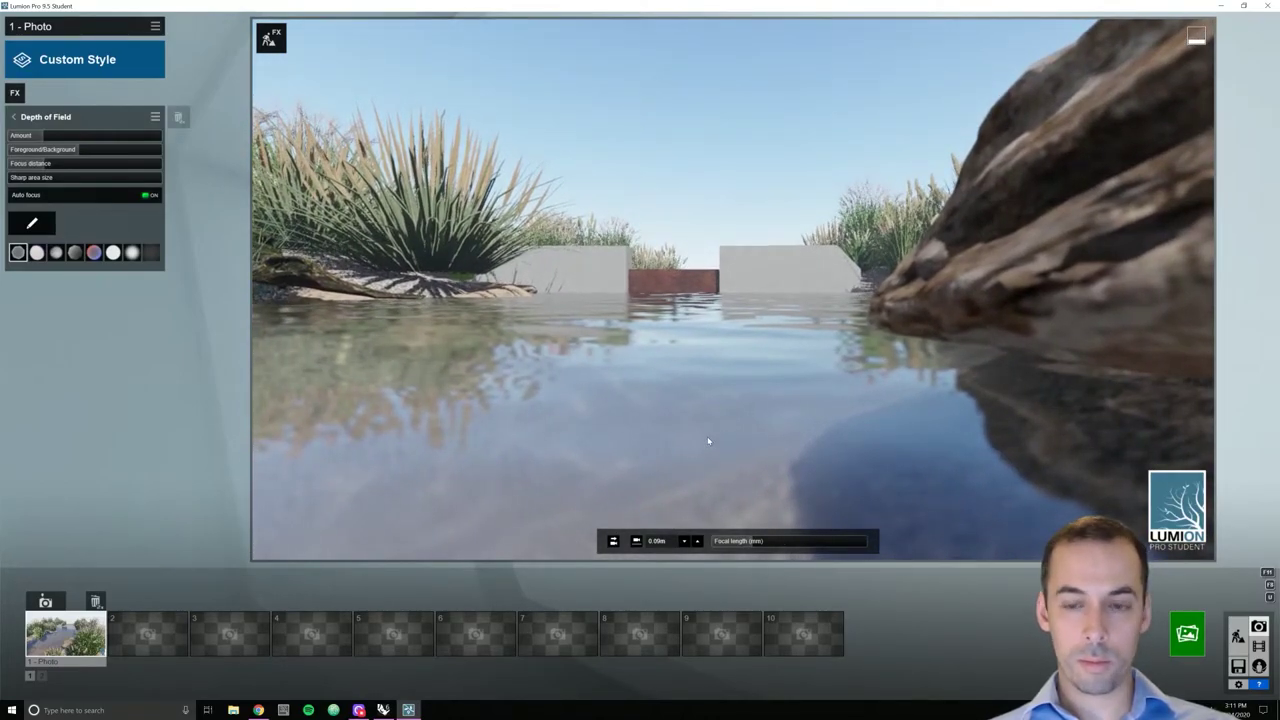
Explore low camera views beside the boulder and along the gravel bank, looking across the pond toward the low walls
{"action": "key", "text": "e"}
{"action": "key", "text": "q"}
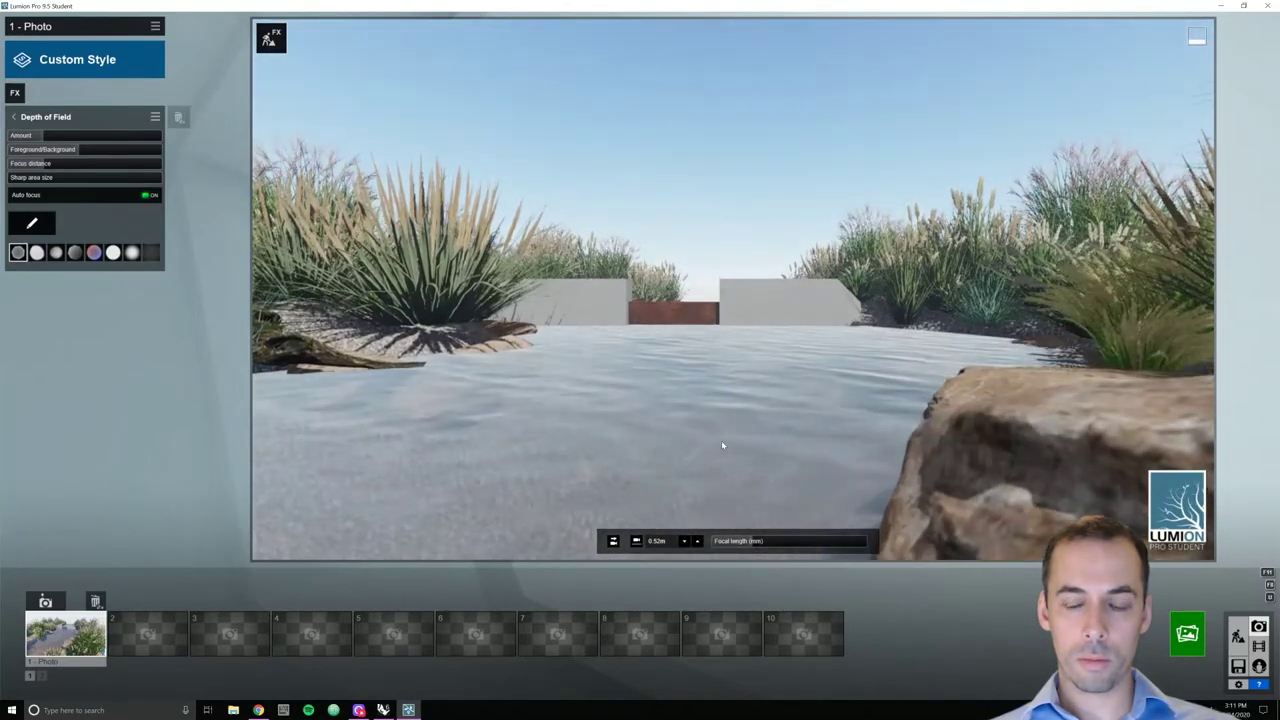
{"action": "key", "text": "d"}
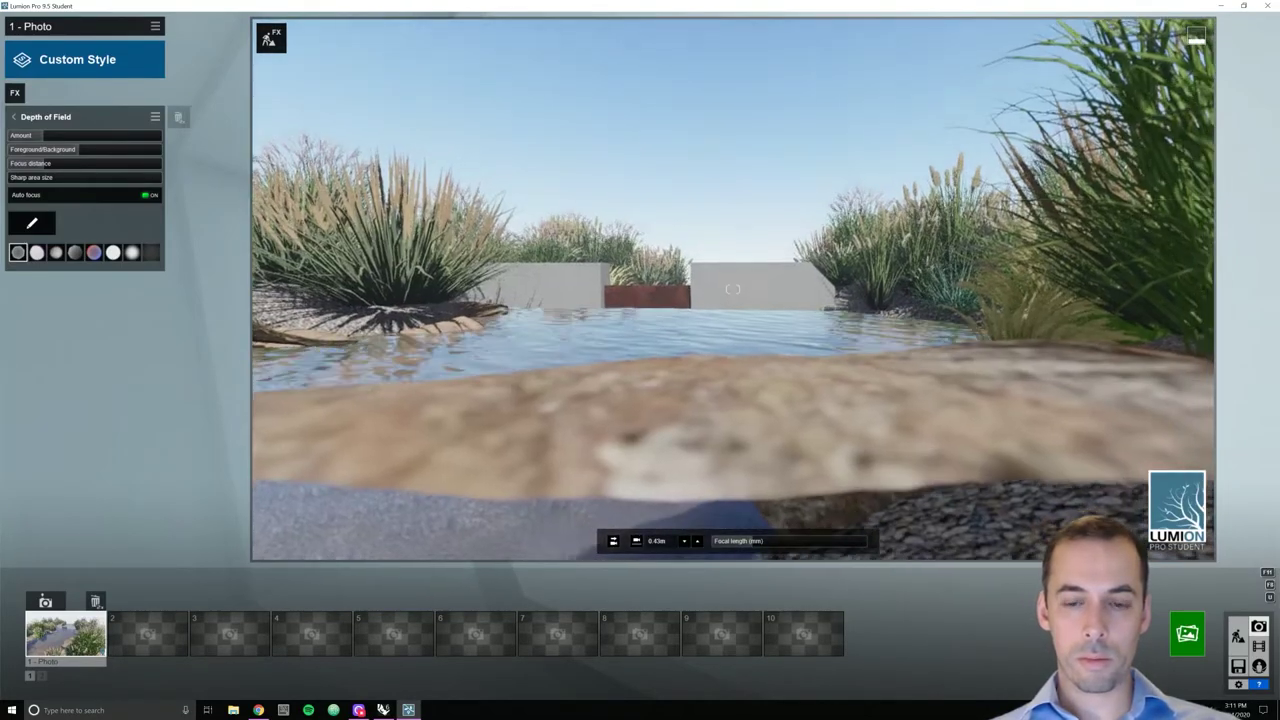
{"action": "right_click_drag", "start_coordinate": [720, 390], "coordinate": [729, 408]}
{"action": "key", "text": "e"}
{"action": "key", "text": "q"}
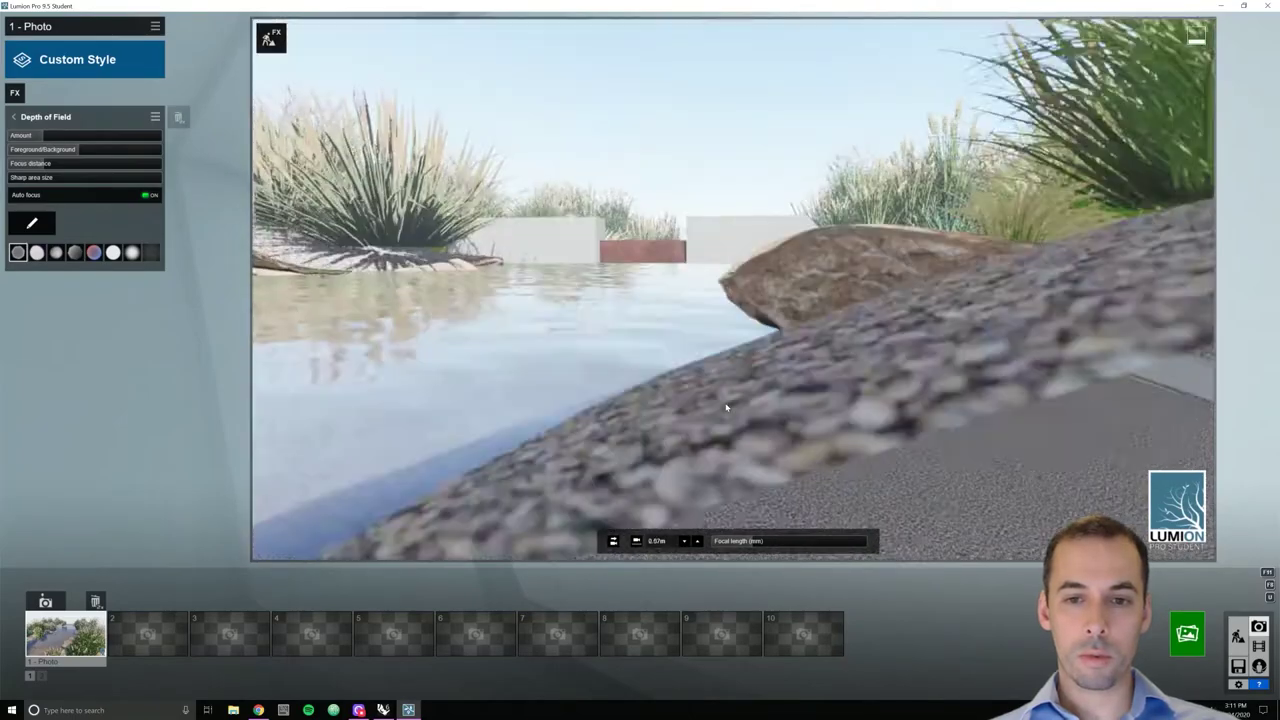
{"action": "key", "text": "q"}
{"action": "right_click_drag", "start_coordinate": [726, 407], "coordinate": [668, 463]}
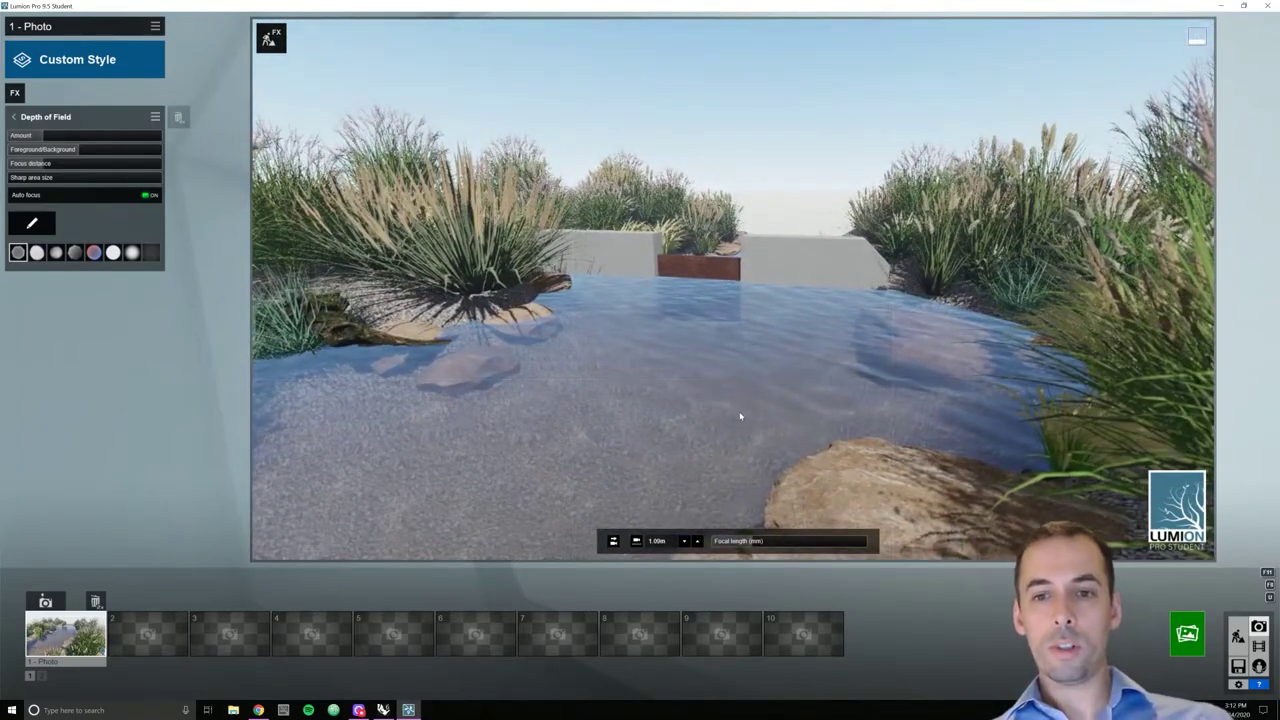
Examine closer viewpoints over the boulder and through the tall grass blades on the pond's edge
{"action": "key", "text": "d"}
{"action": "key", "text": "w"}
{"action": "key", "text": "e"}
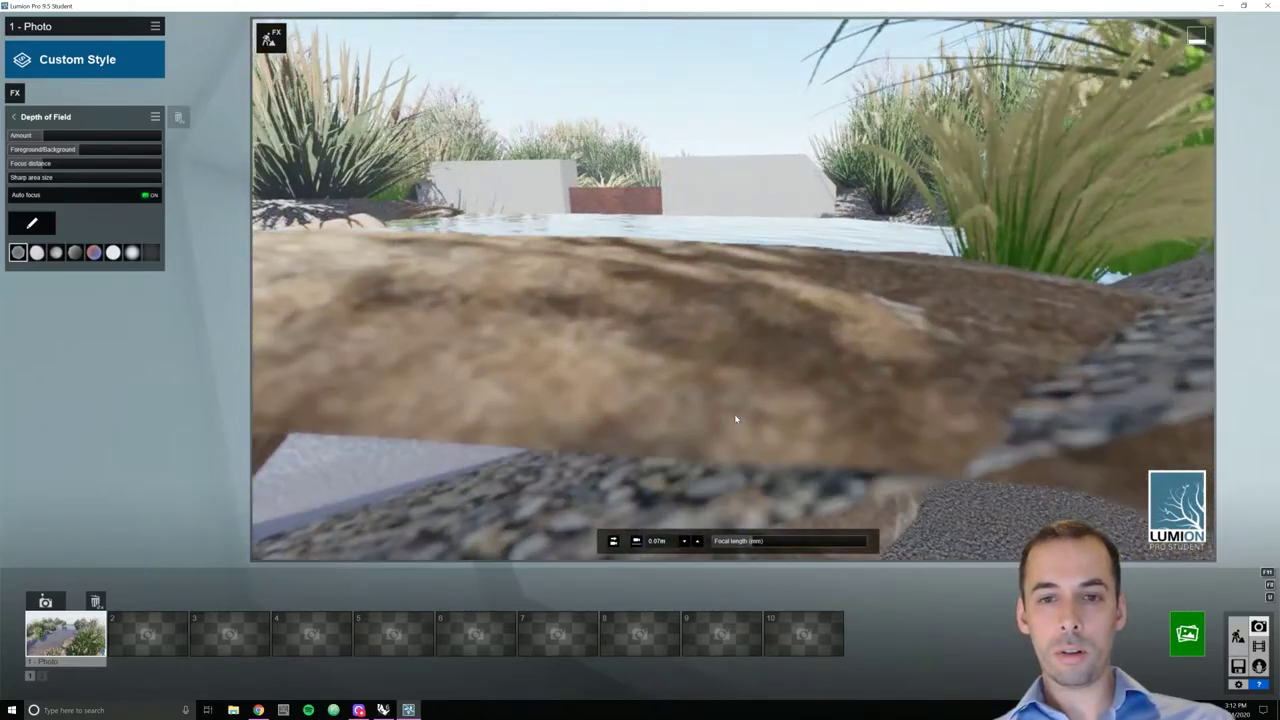
{"action": "key", "text": "q"}
{"action": "key", "text": "d"}
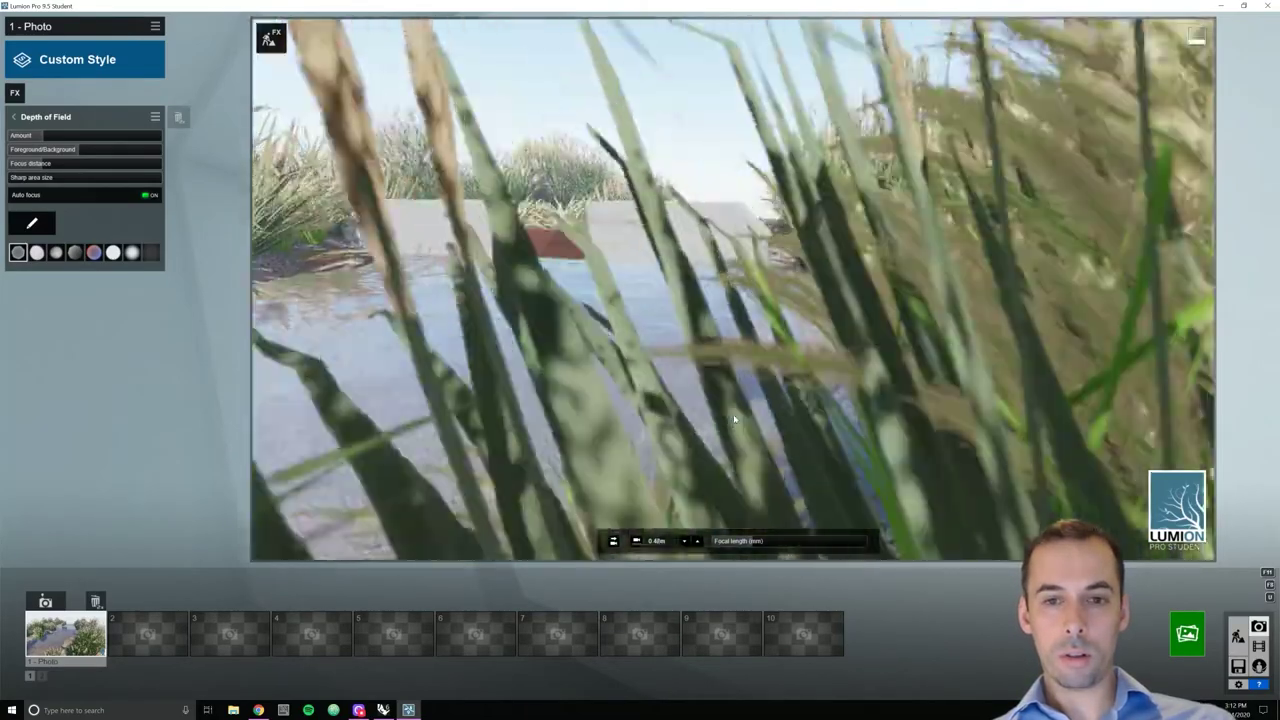
{"action": "key", "text": "w"}
{"action": "right_click_drag", "start_coordinate": [745, 428], "coordinate": [662, 360]}
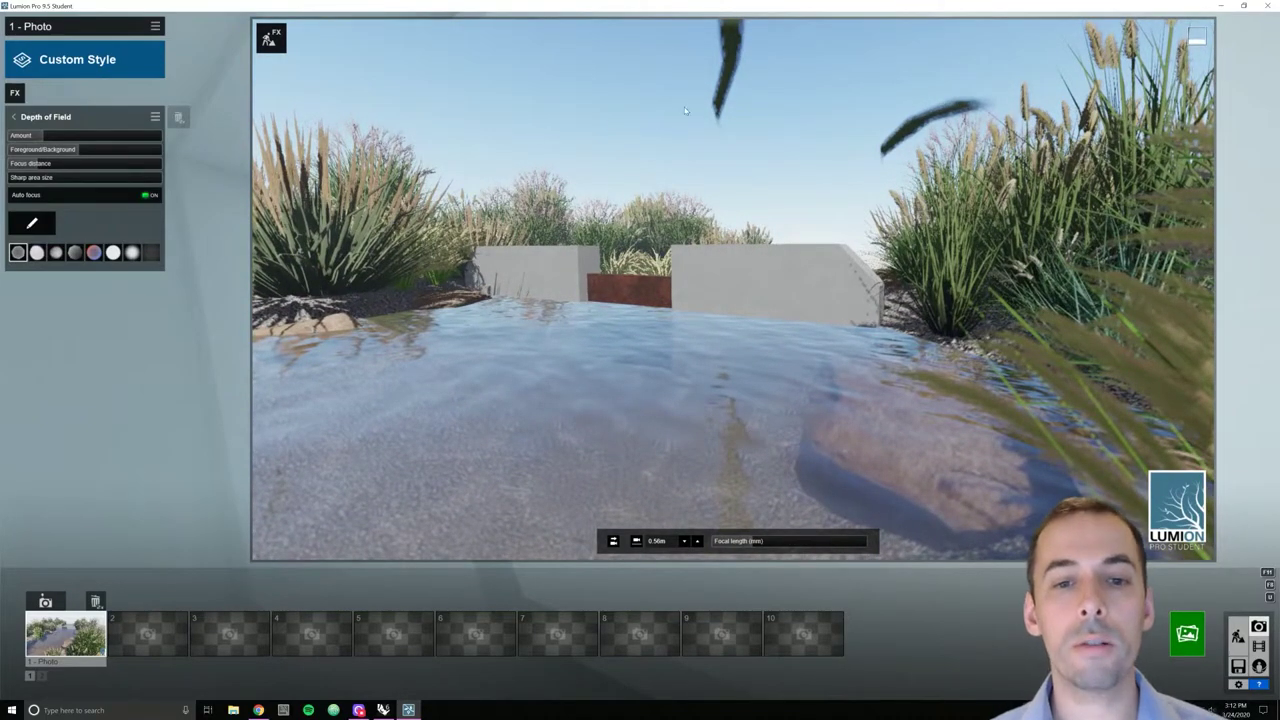
Frame a low view across the open pond water, with the spiky grass and low walls in the background
{"action": "key", "text": "a"}
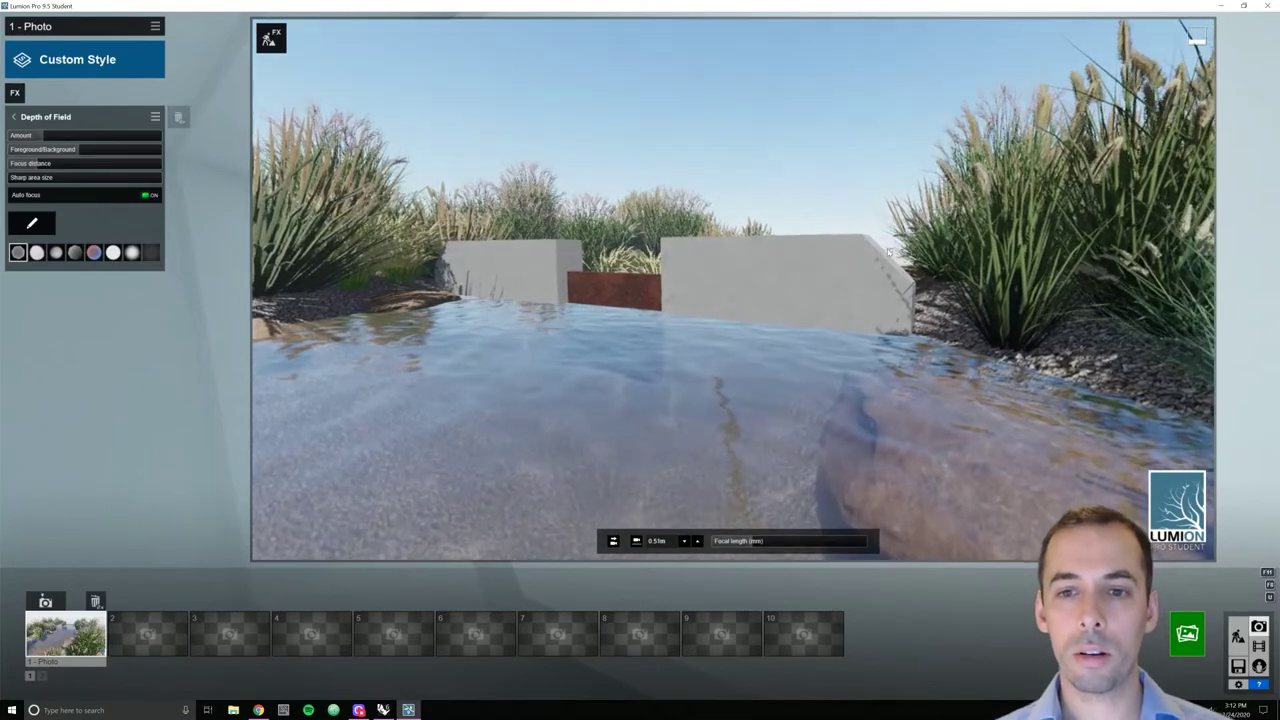
{"action": "key", "text": "s"}
{"action": "key", "text": "d"}
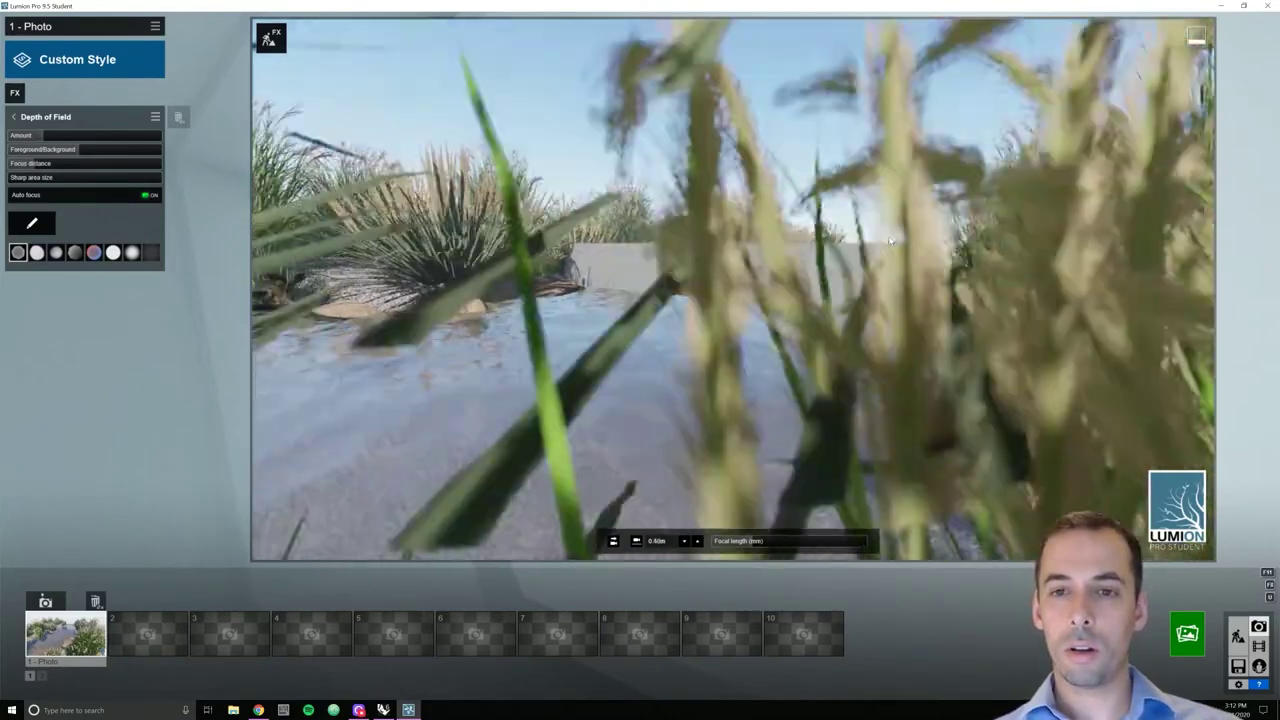
{"action": "key", "text": "a"}
{"action": "key", "text": "w"}
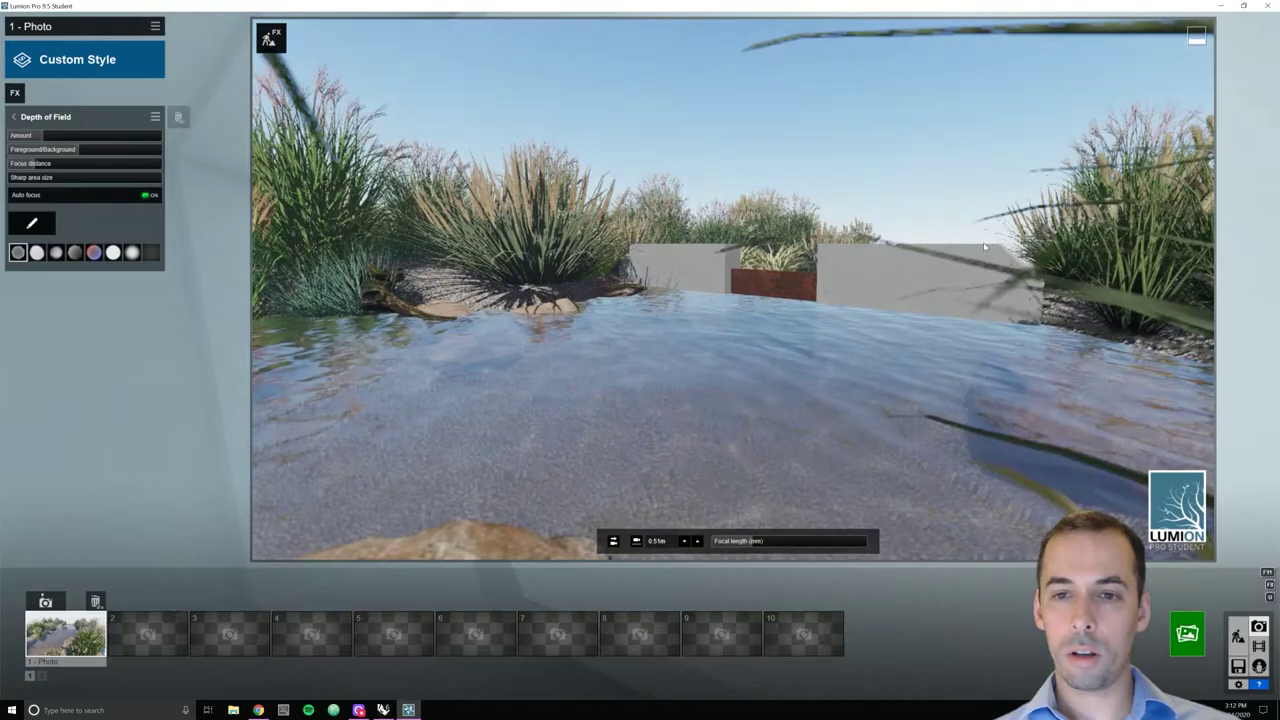
{"action": "right_click_drag", "start_coordinate": [733, 289], "coordinate": [725, 244]}
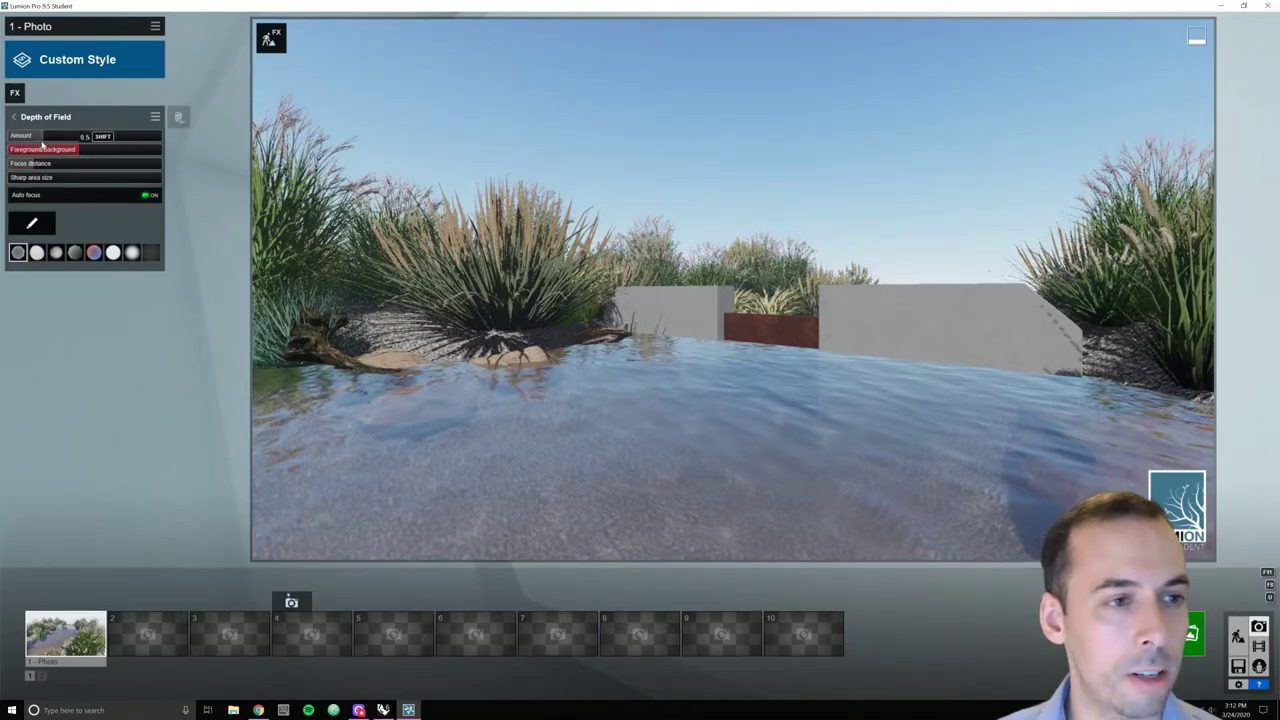
Raise the Depth of Field amount to about 40 percent of its range and turn auto focus off
{"action": "left_click_drag", "start_coordinate": [65, 136], "coordinate": [82, 136]}
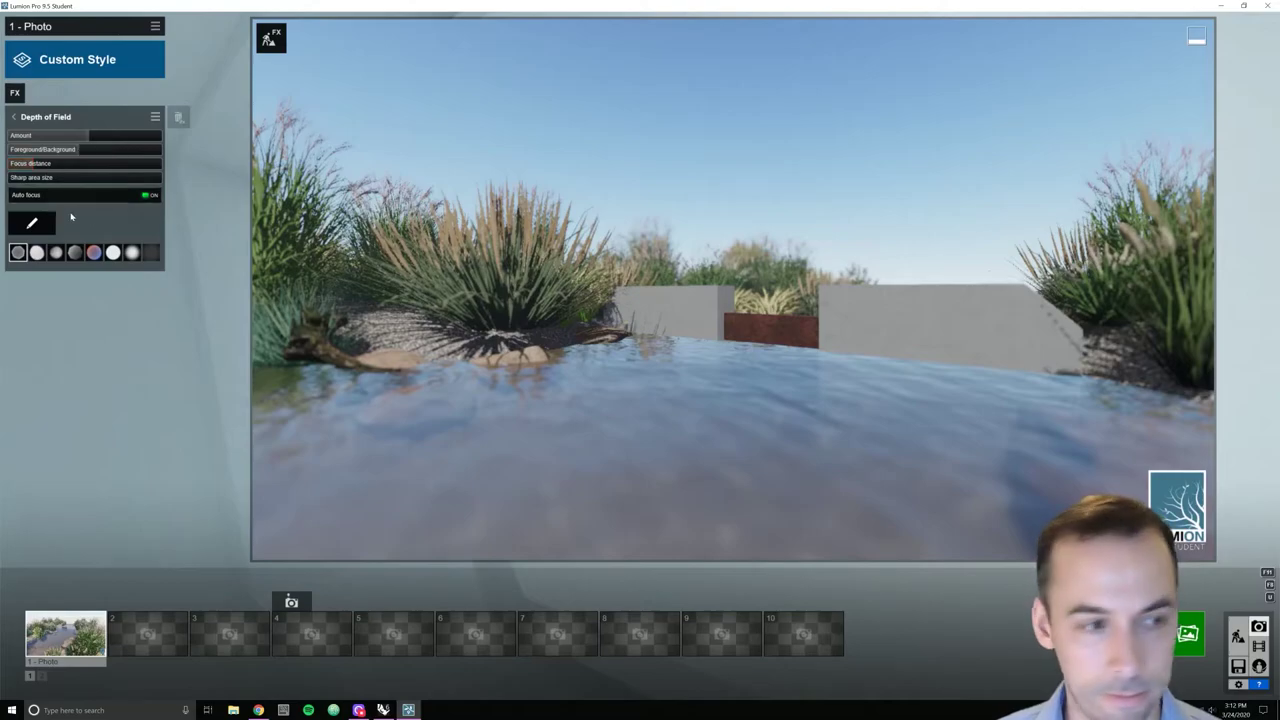
{"action": "left_click_drag", "start_coordinate": [34, 166], "coordinate": [31, 163]}
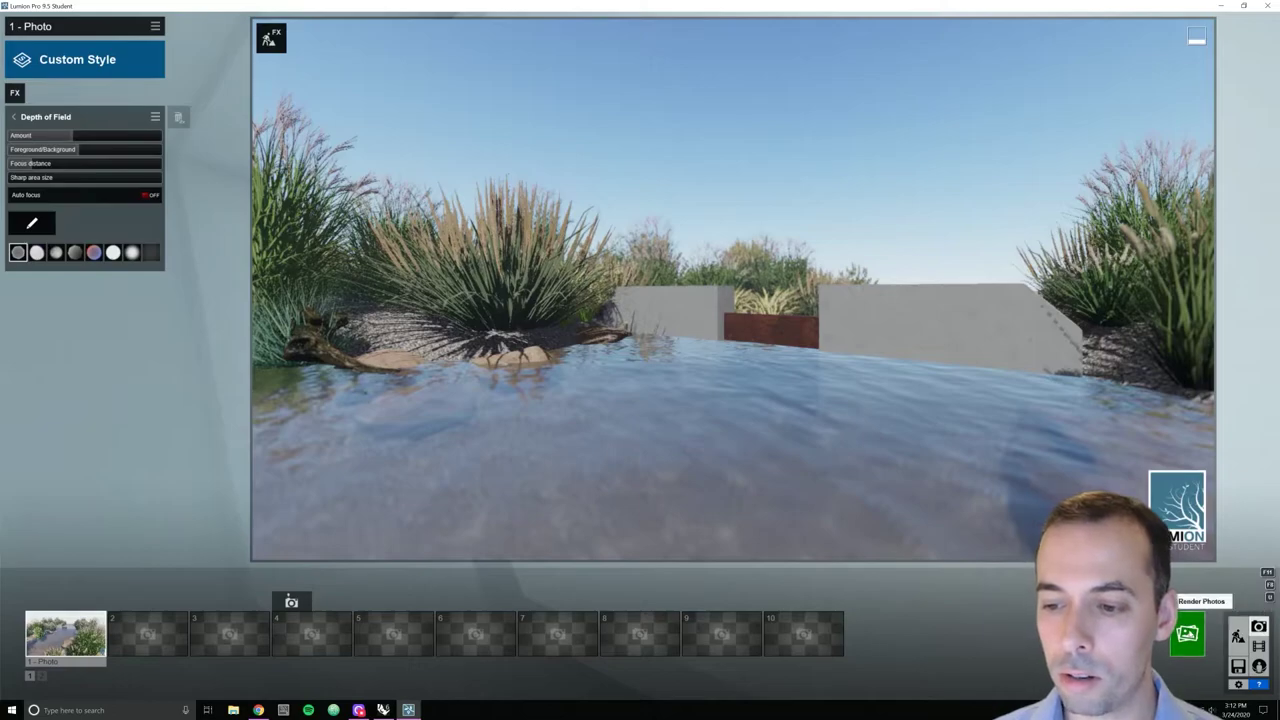
Store the low pond view as photo 2 and fine-tune its camera position clear of the foreground grass blades
{"action": "left_click", "coordinate": [127, 603]}
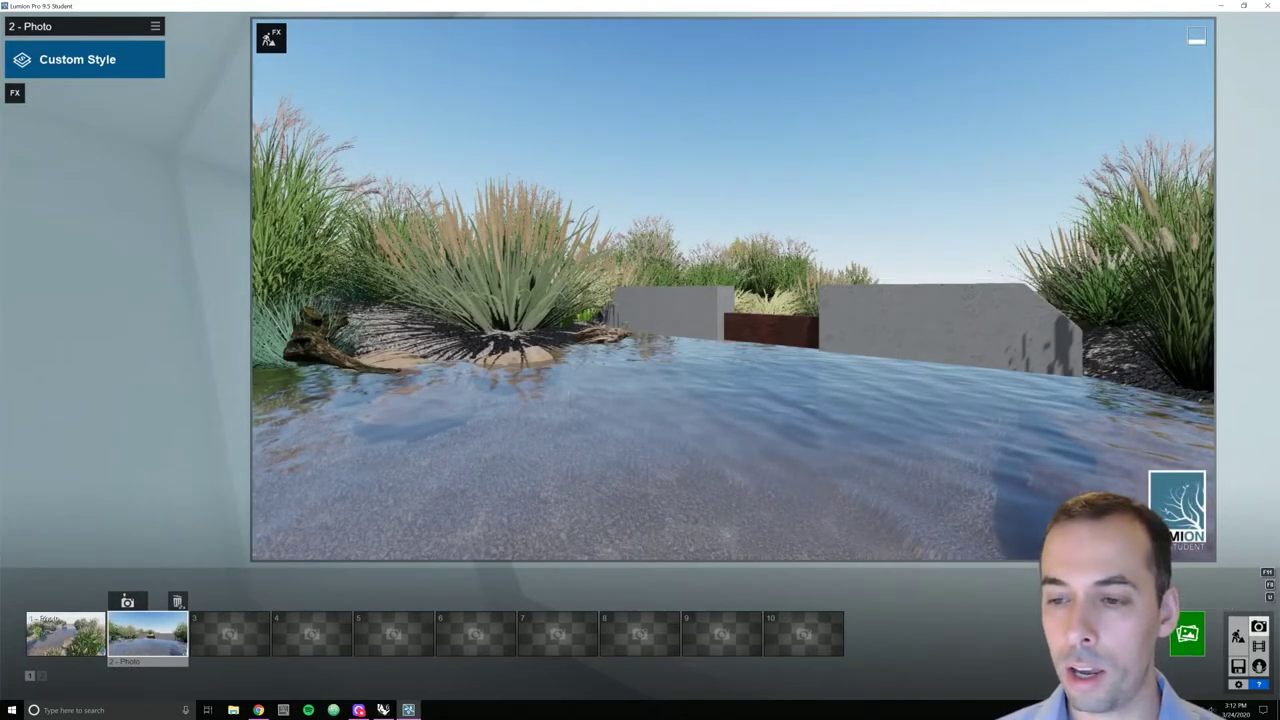
{"action": "key", "text": "s"}
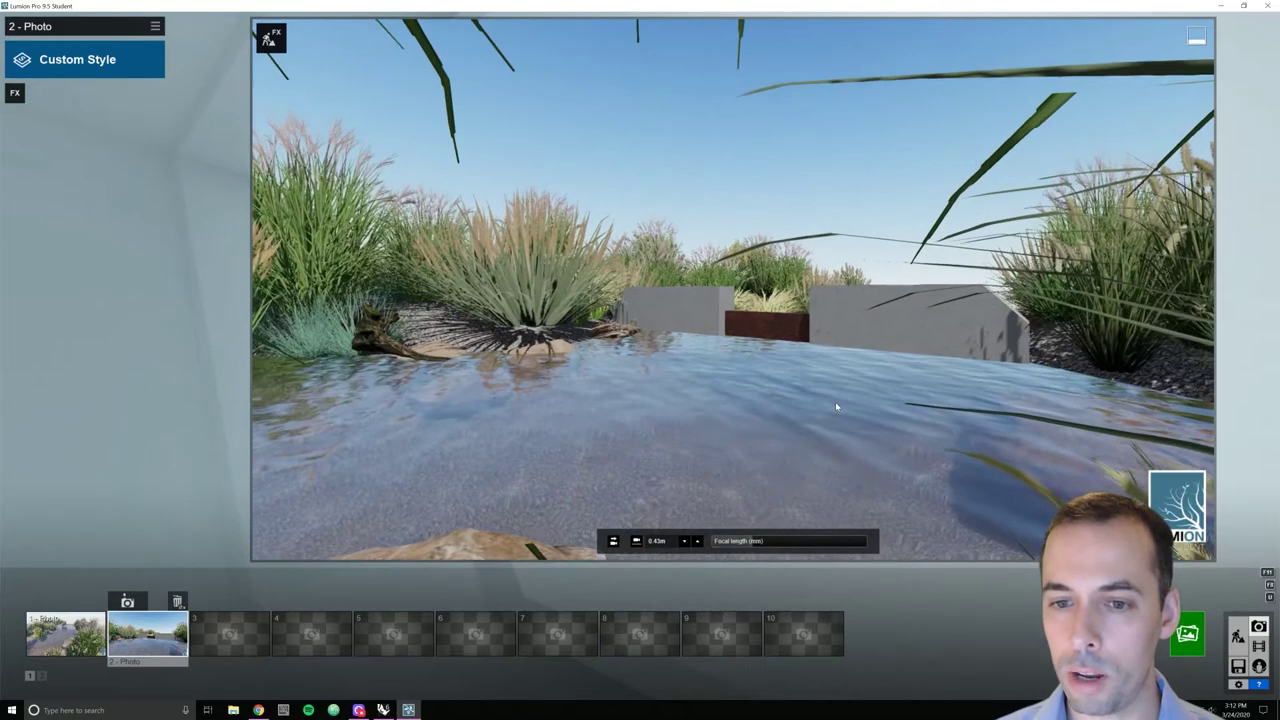
{"action": "key", "text": "w"}
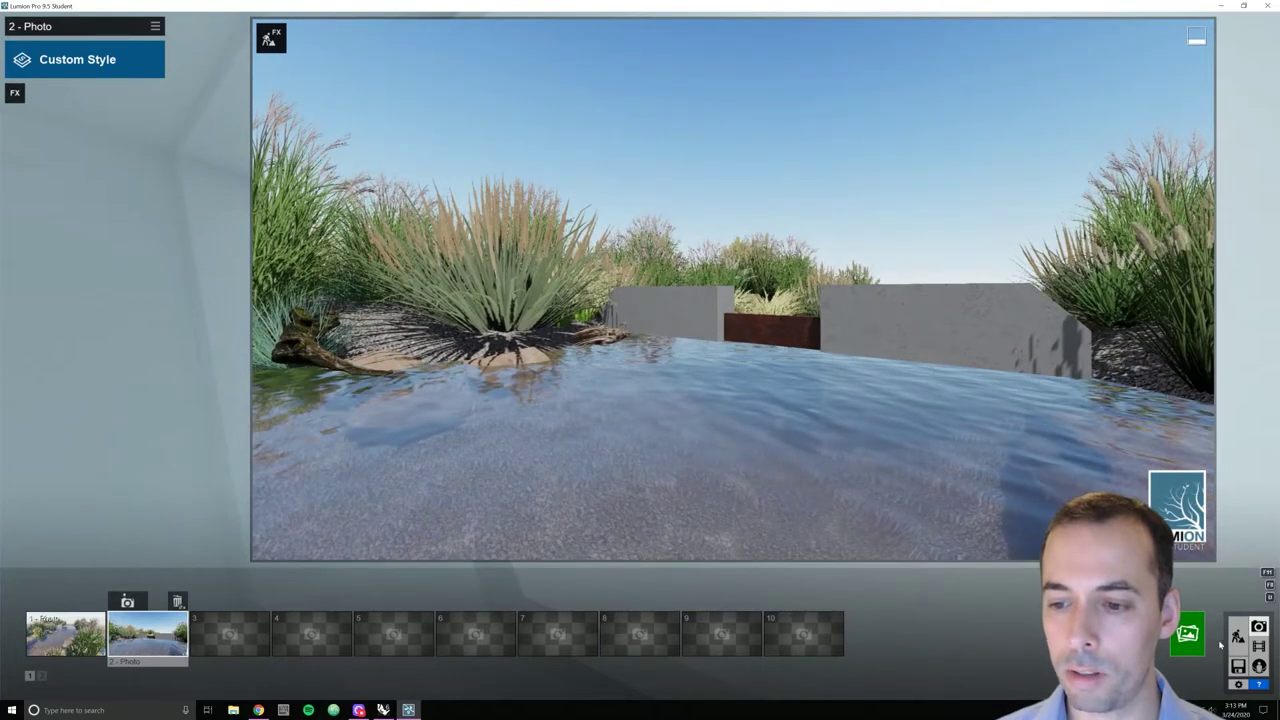
Render the current shot at Print size, 3840x2160, with the additional sky alpha output, saving it as bioswale-3.jpg
{"action": "left_click", "coordinate": [1188, 634]}
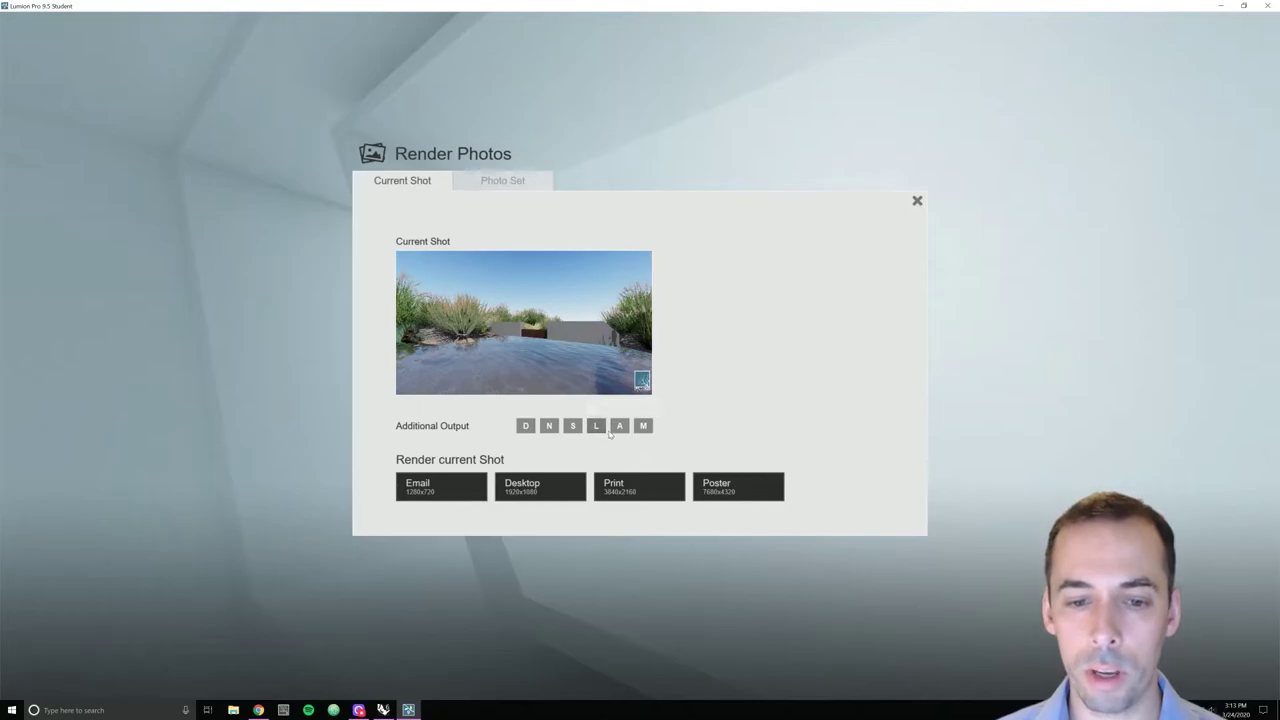
{"action": "left_click", "coordinate": [616, 428]}
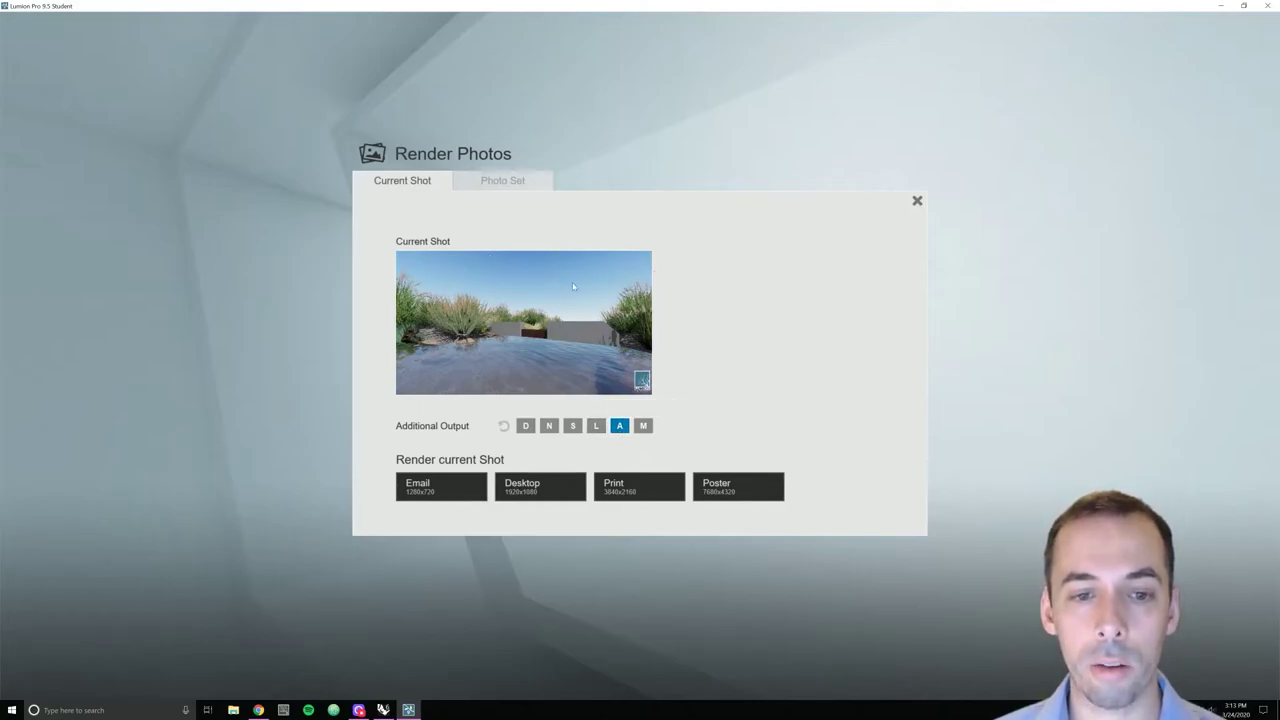
{"action": "left_click", "coordinate": [643, 487]}
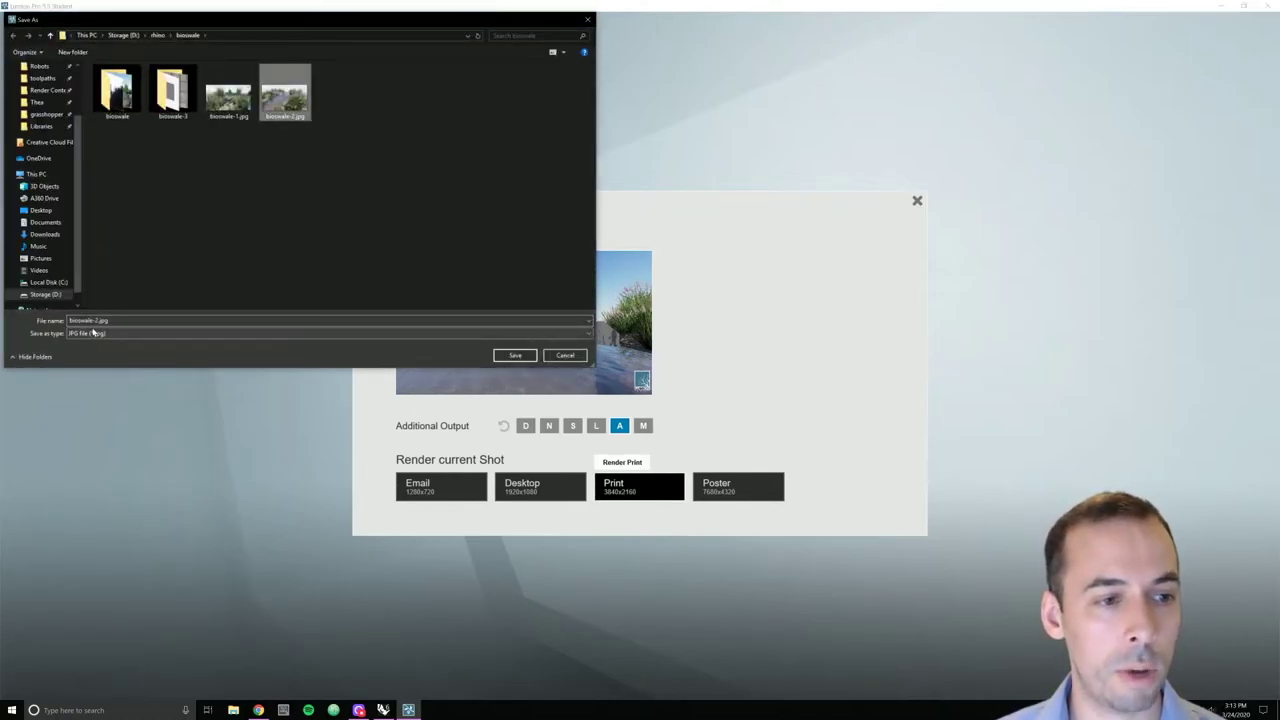
{"action": "left_click", "coordinate": [98, 320]}
{"action": "left_click_drag", "start_coordinate": [100, 320], "coordinate": [94, 320]}
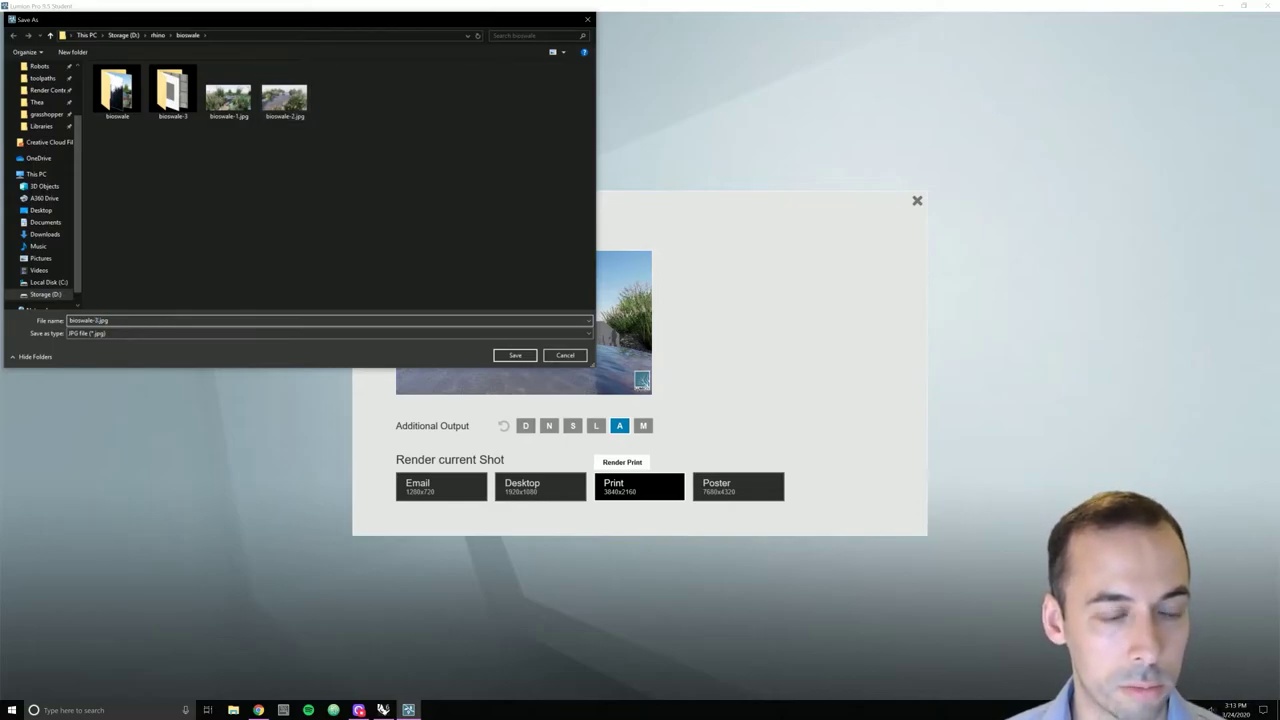
{"action": "key", "text": "Return"}
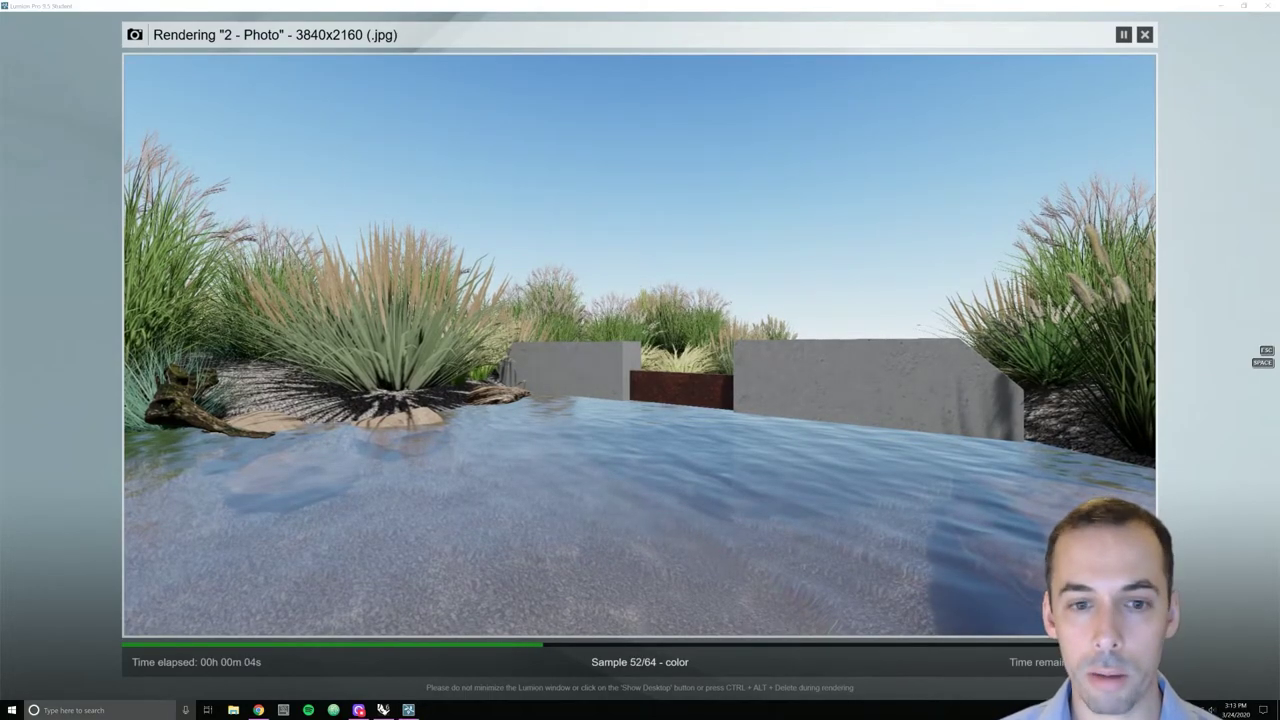
Launch Adobe Photoshop 2020 while the render is running
{"action": "left_click", "coordinate": [157, 713]}
{"action": "type", "text": "phot"}
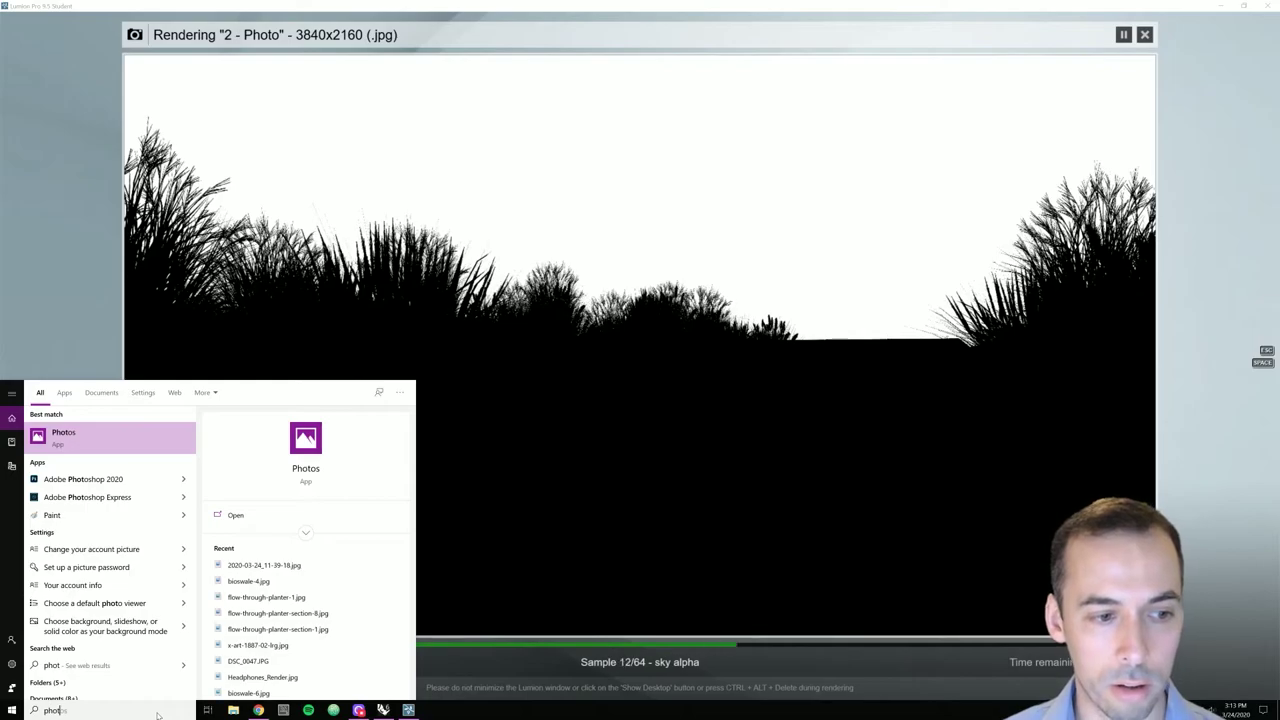
{"action": "key", "text": "BackSpace"}
{"action": "key", "text": "Down"}
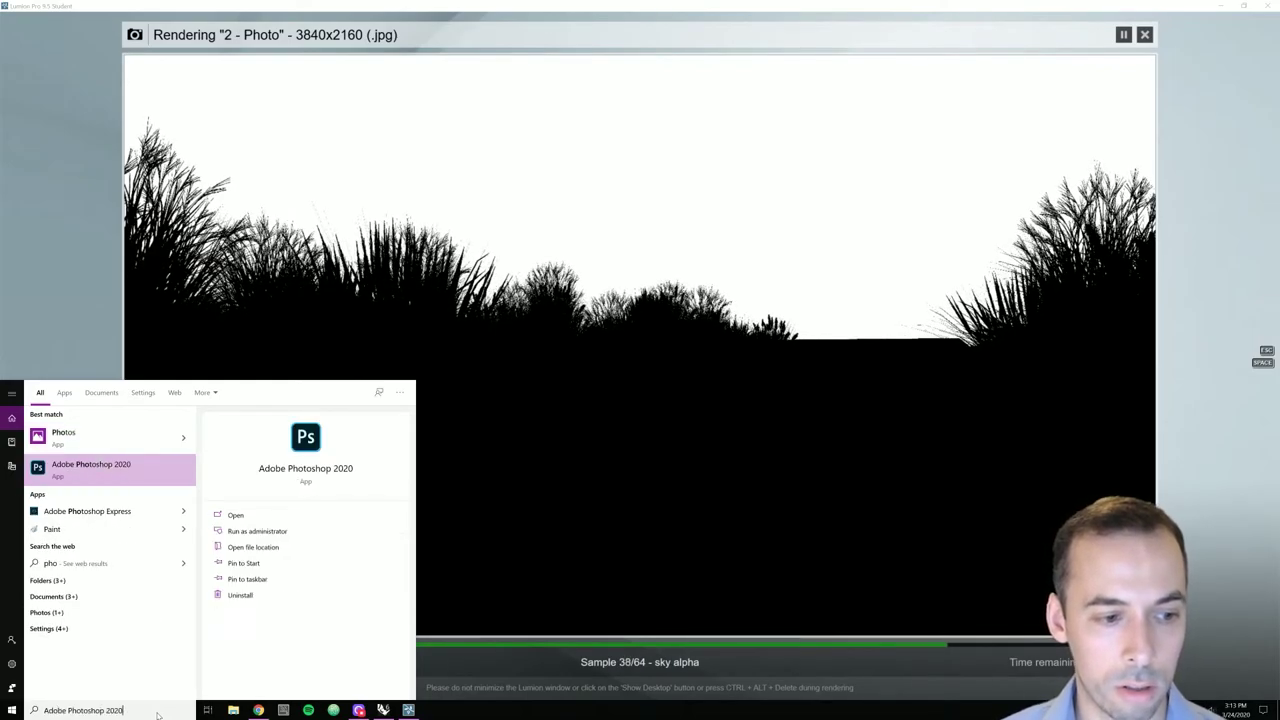
{"action": "key", "text": "Return"}
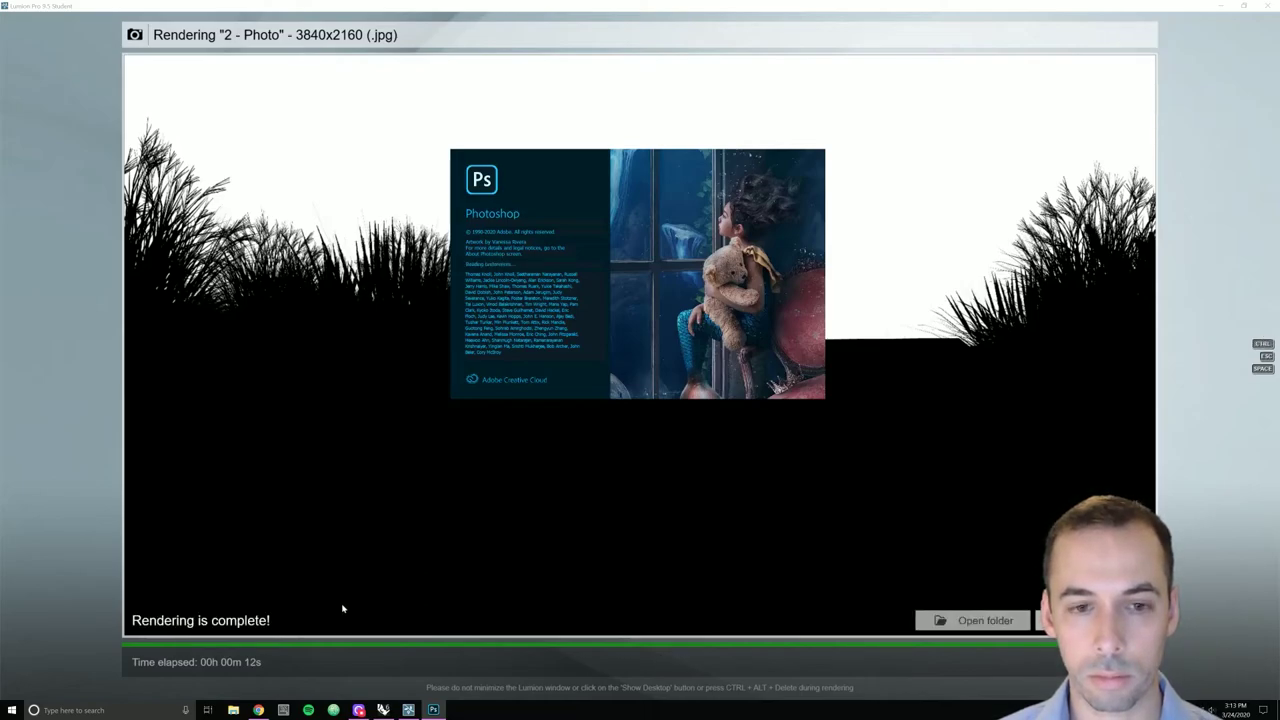
Open bioswale-3.jpg and bioswale-3_SkyAlpha.jpg from the render output folder in Photoshop
{"action": "left_click", "coordinate": [985, 620]}
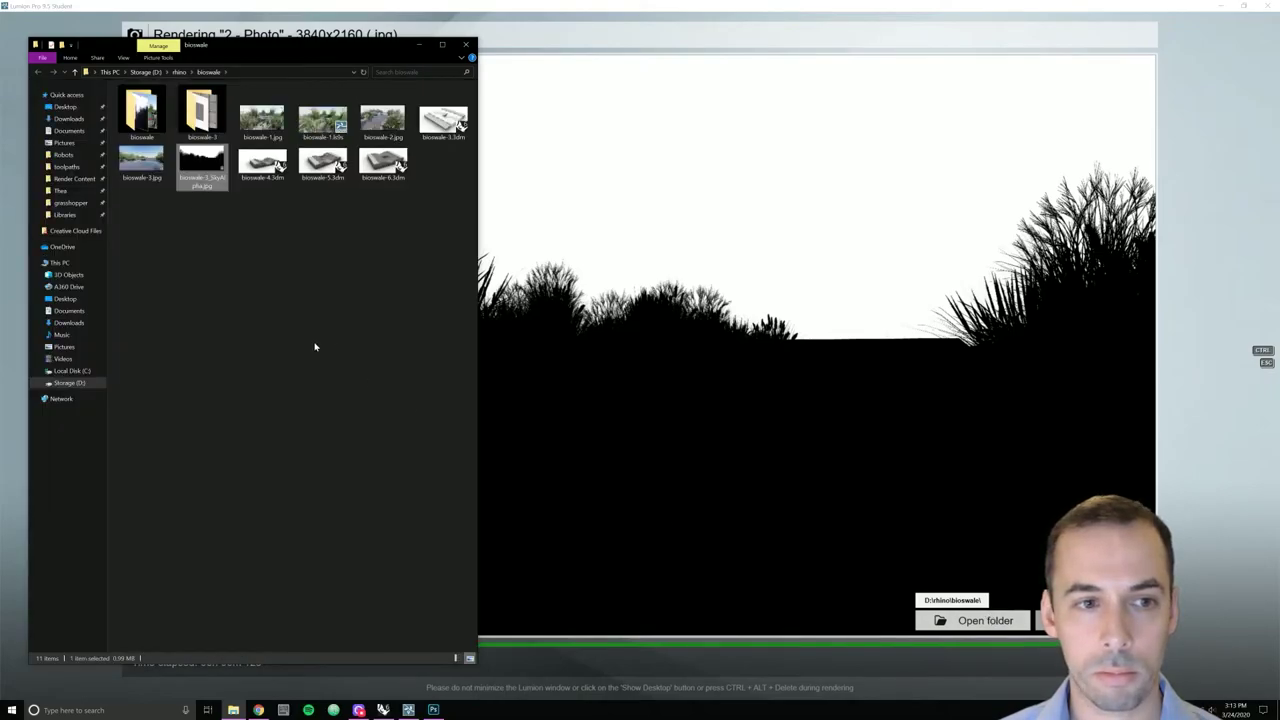
{"action": "left_click", "coordinate": [143, 165]}
{"action": "left_click", "coordinate": [200, 160], "text": "ctrl"}
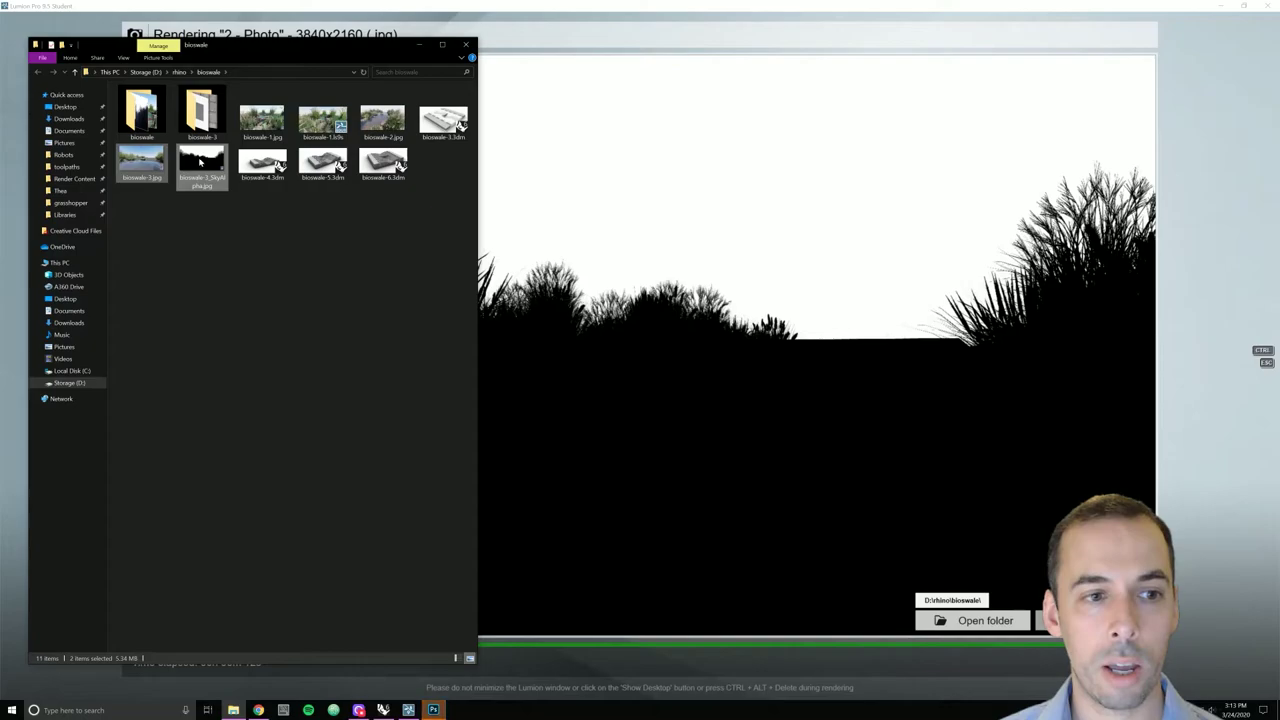
{"action": "left_click", "coordinate": [435, 708]}
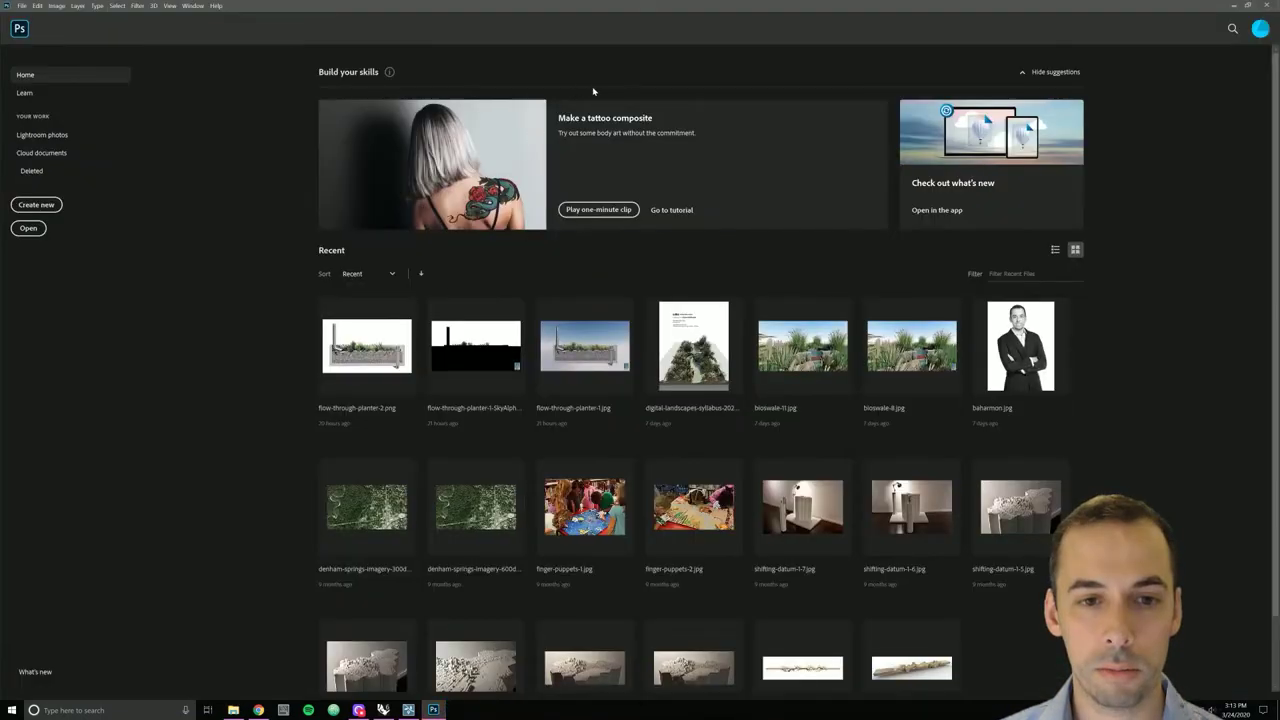
{"action": "left_click", "coordinate": [233, 709]}
{"action": "left_click_drag", "start_coordinate": [161, 188], "coordinate": [598, 27]}
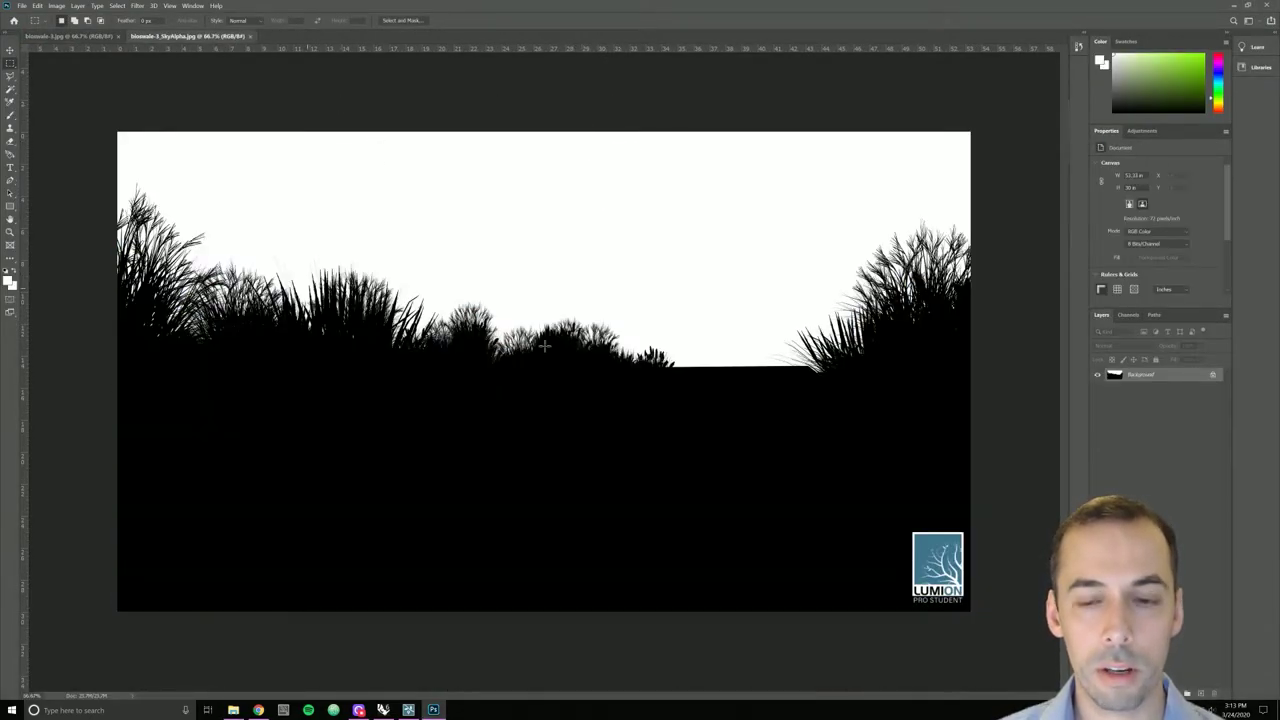
Copy the entire sky alpha image and paste it as a new layer into bioswale-3.jpg
{"action": "key", "text": "ctrl+a"}
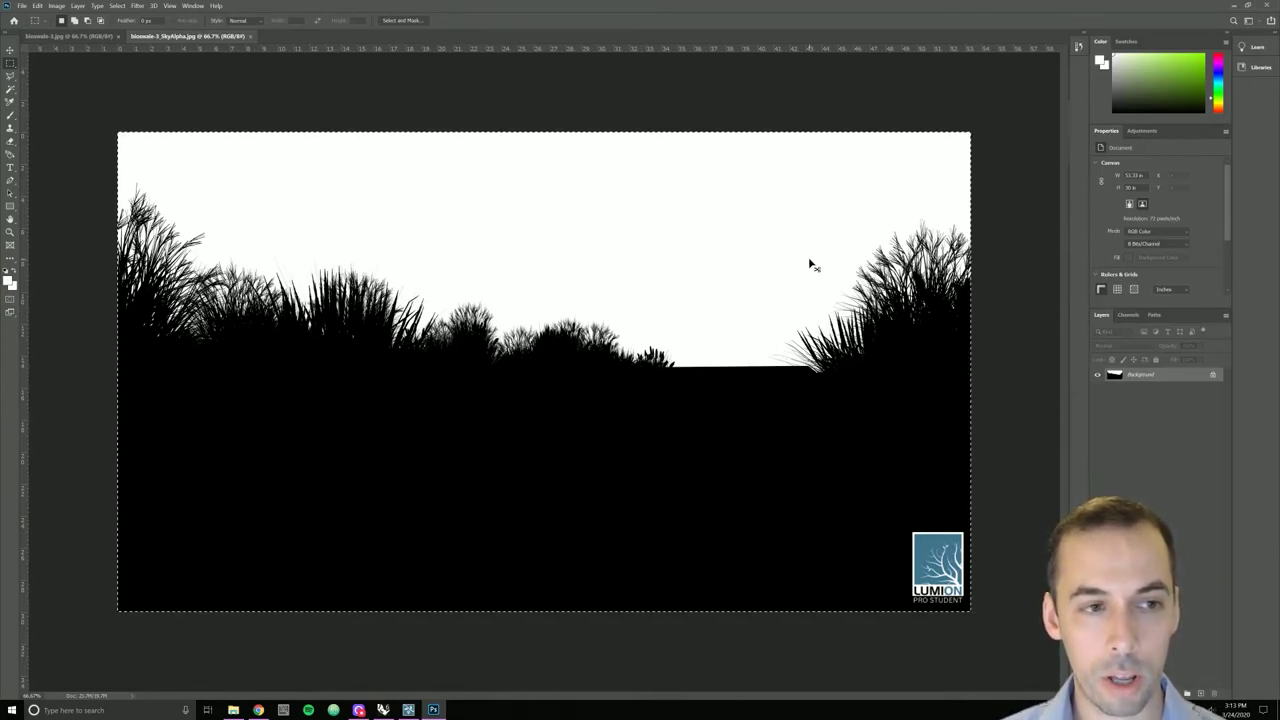
{"action": "left_click", "coordinate": [70, 36]}
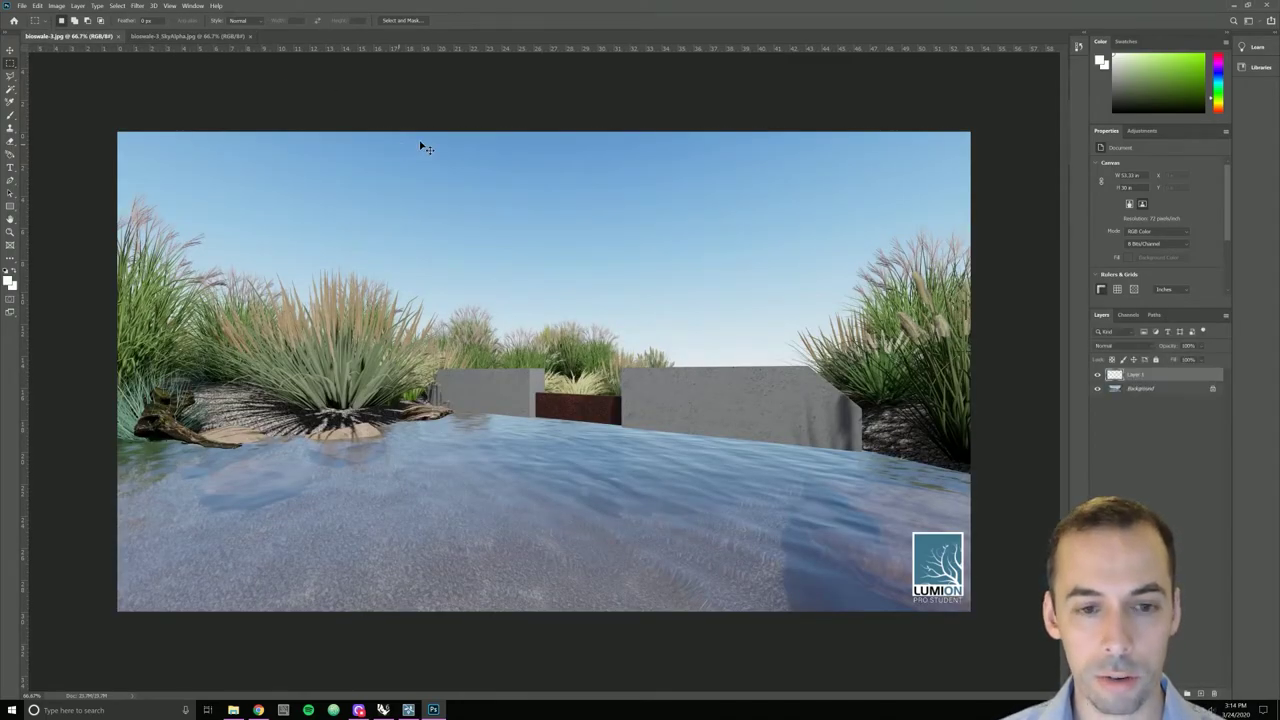
{"action": "key", "text": "ctrl+v"}
Convert the Background layer into a regular layer named Layer 0 and activate the Magic Wand tool
{"action": "left_click", "coordinate": [1135, 390]}
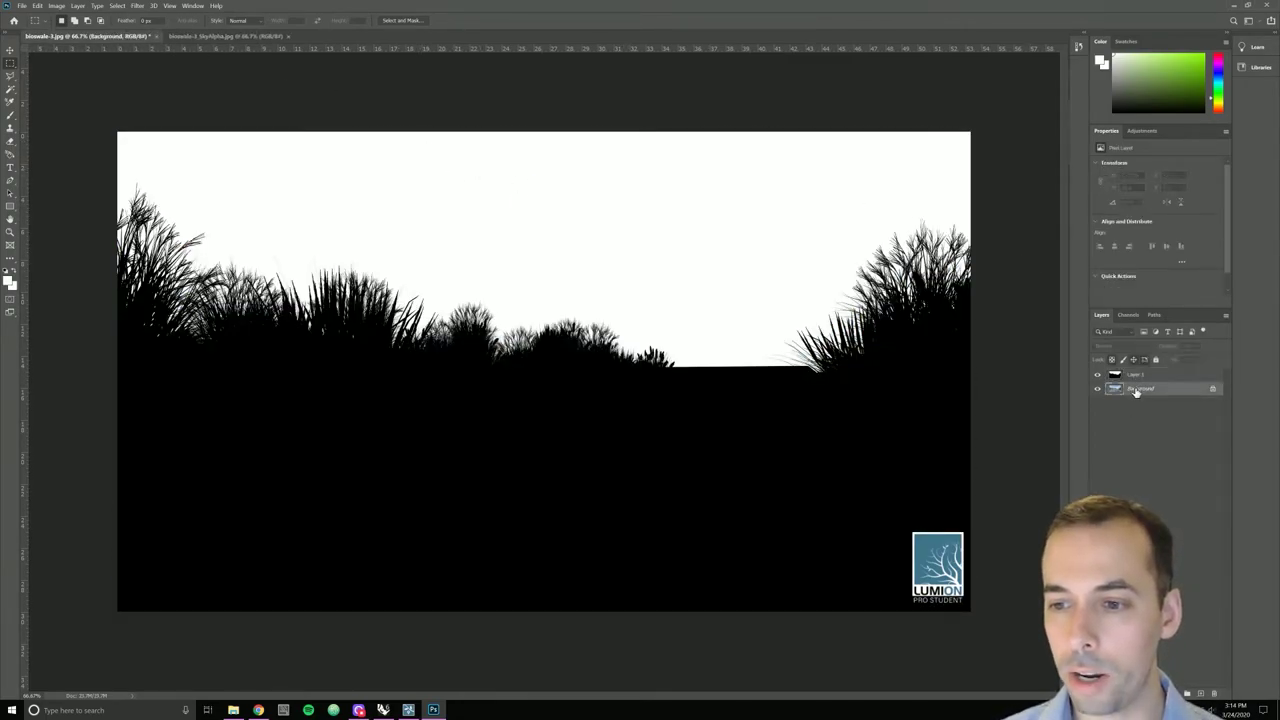
{"action": "right_click", "coordinate": [1137, 392]}
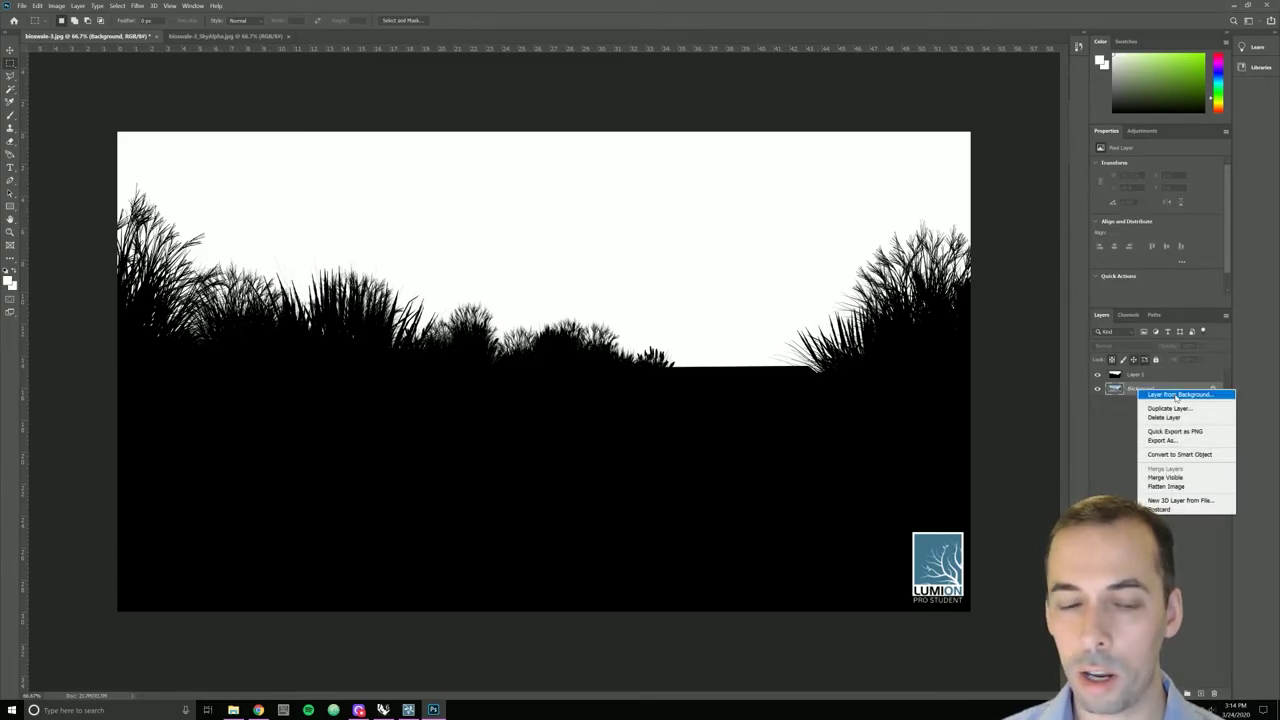
{"action": "left_click", "coordinate": [1170, 395]}
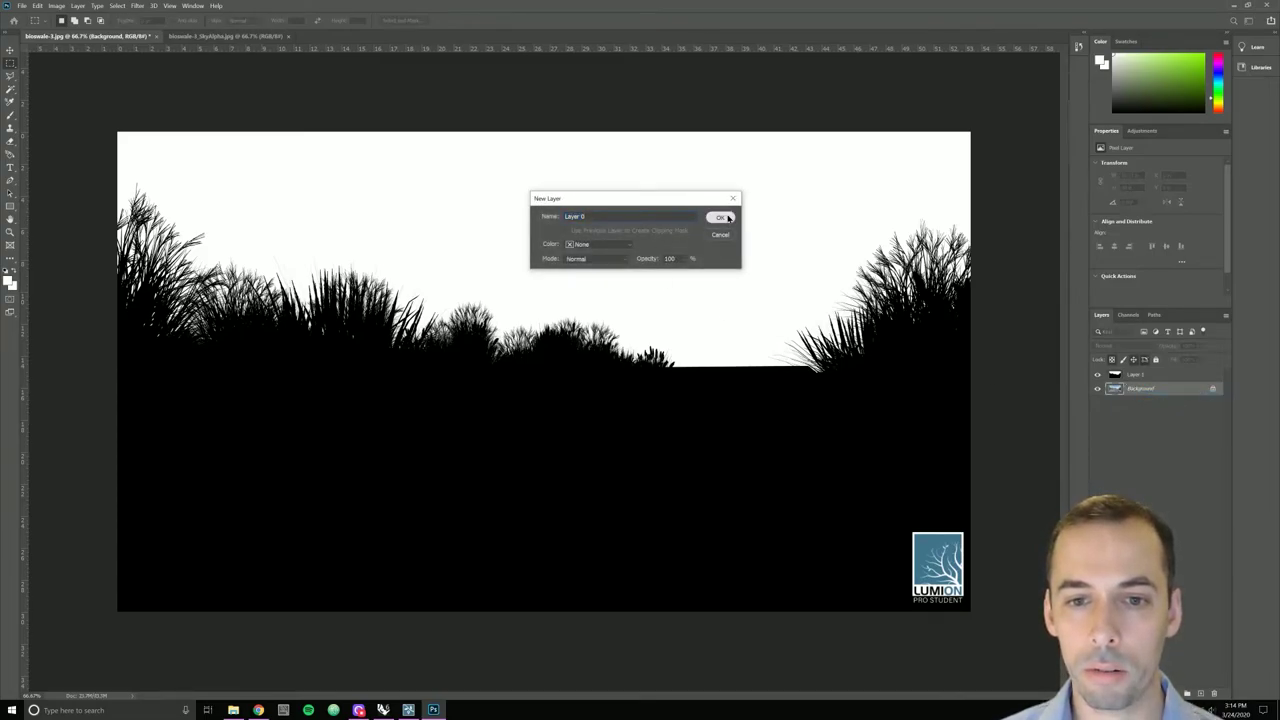
{"action": "left_click", "coordinate": [726, 218]}
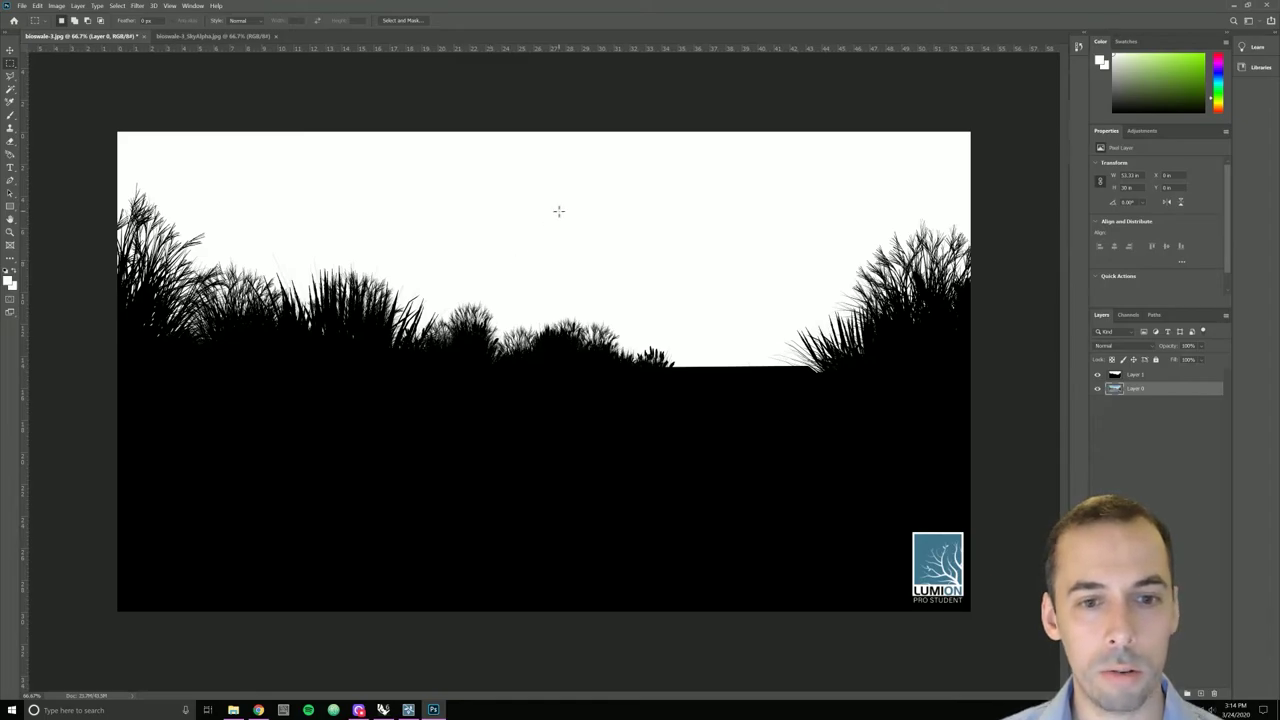
{"action": "key", "text": "w"}
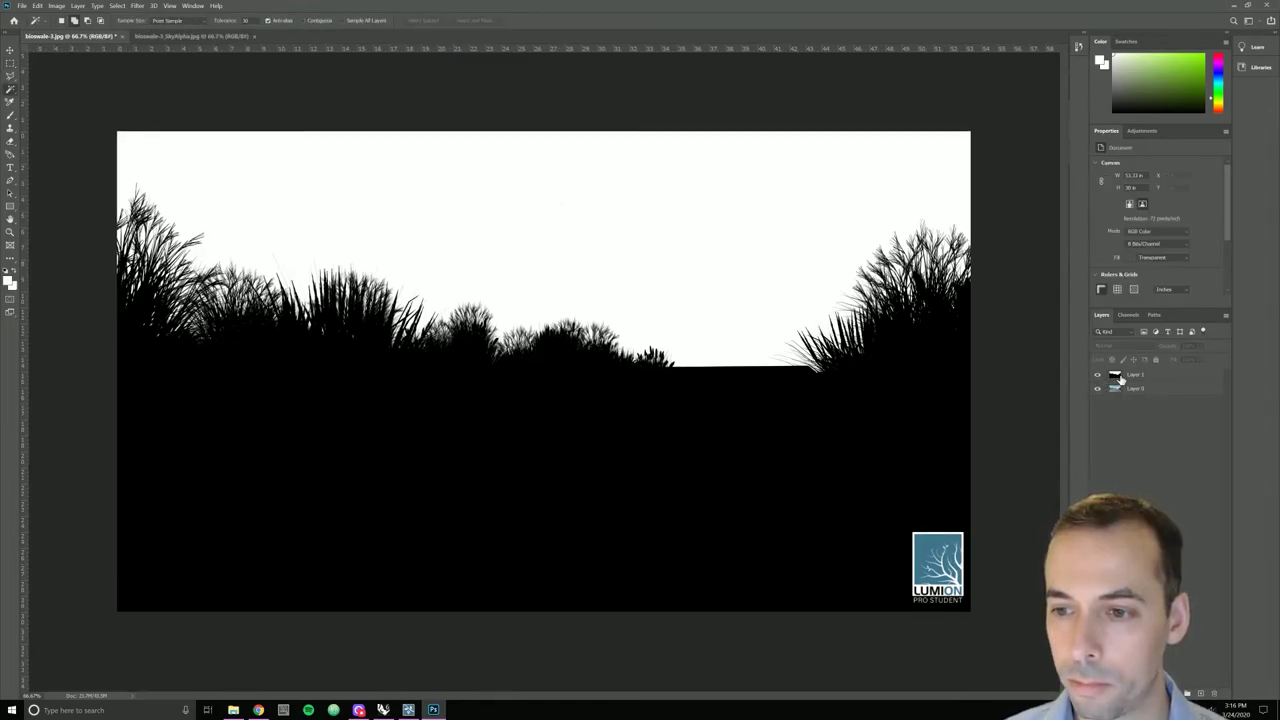
Select the white sky area of the alpha mask on Layer 1 with the Magic Wand, and hide that layer with Layer 0 active
{"action": "left_click", "coordinate": [1119, 377]}
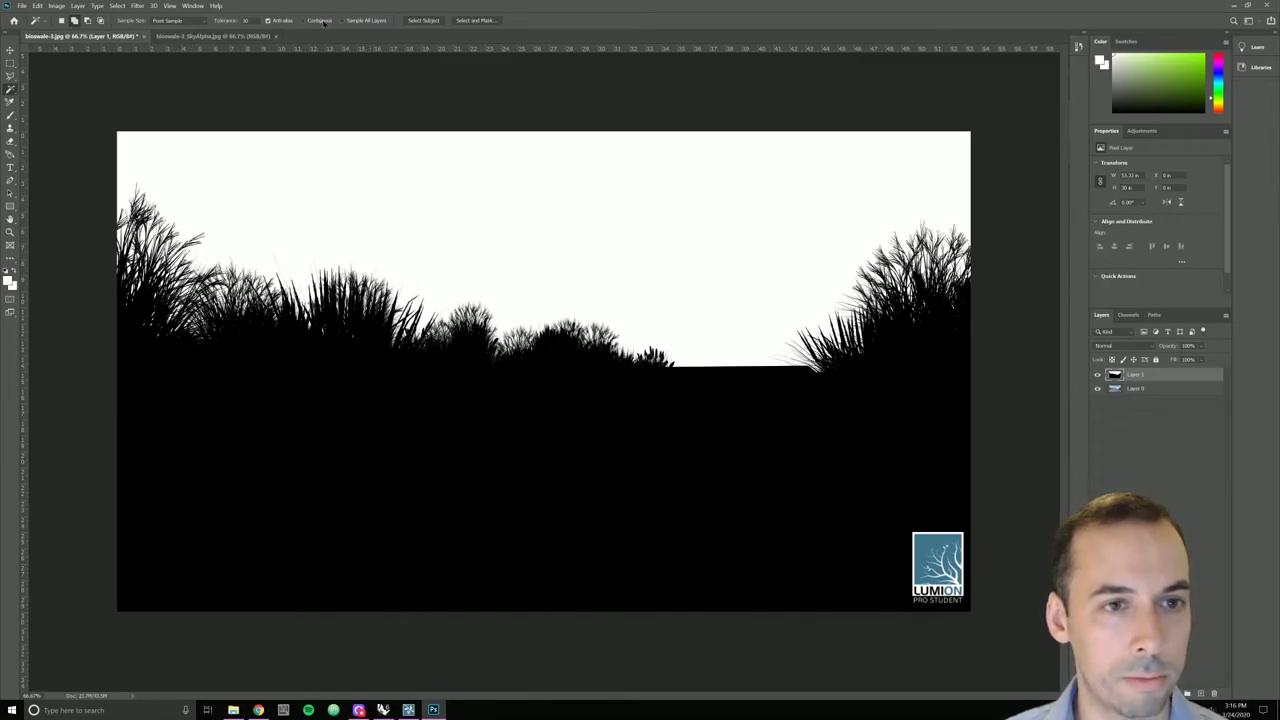
{"action": "left_click", "coordinate": [487, 230]}
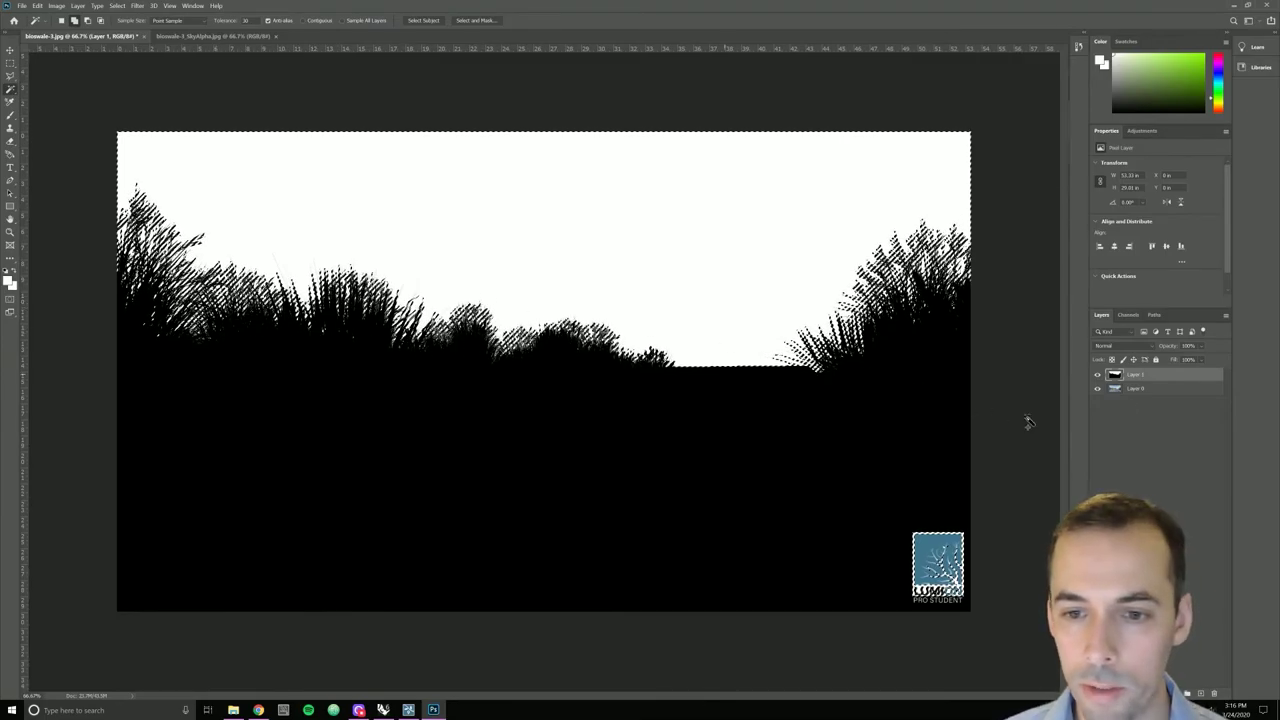
{"action": "key", "text": "alt+bracketleft"}
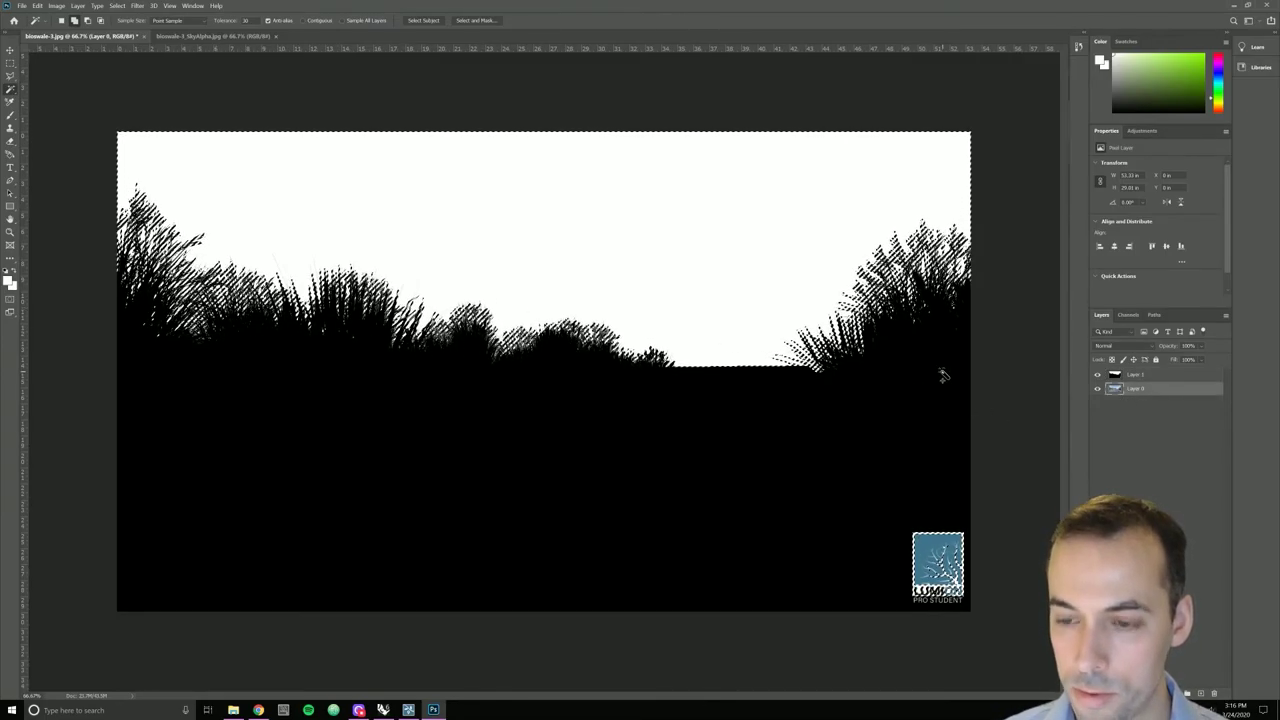
{"action": "left_click", "coordinate": [1097, 374]}
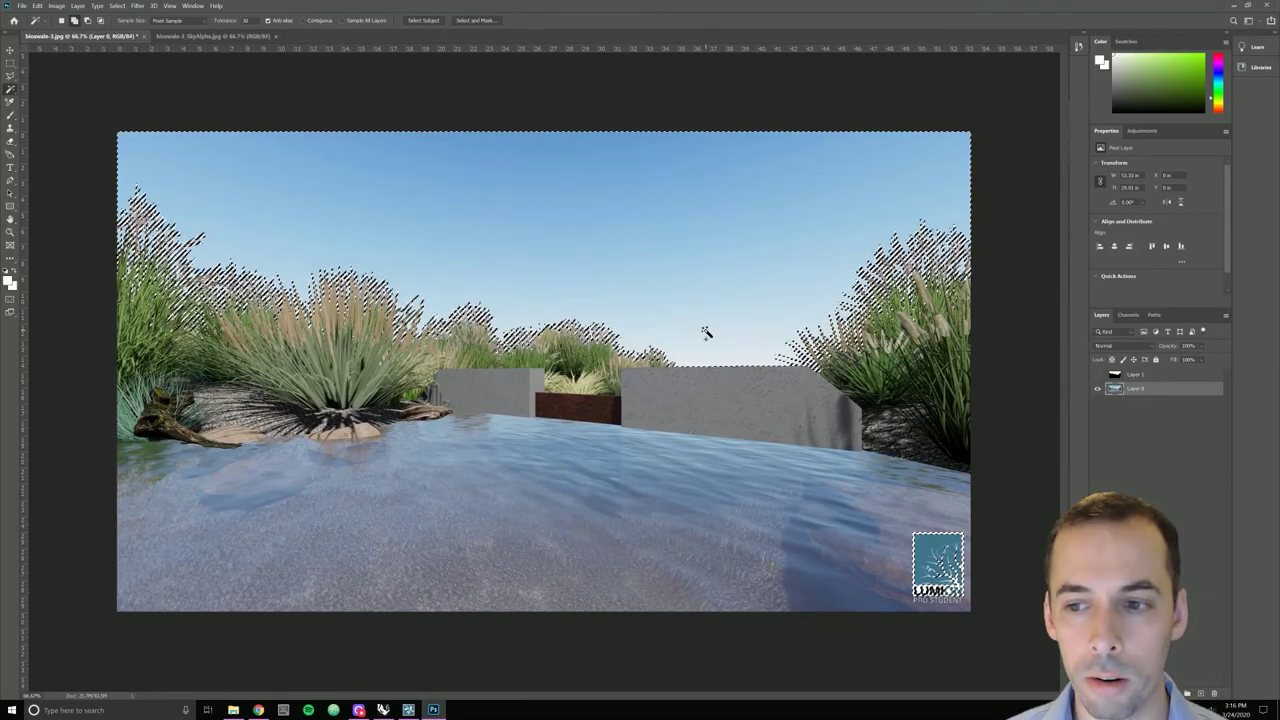
Delete the selected sky from the render on Layer 0 and clear the selection
{"action": "key", "text": "Delete"}
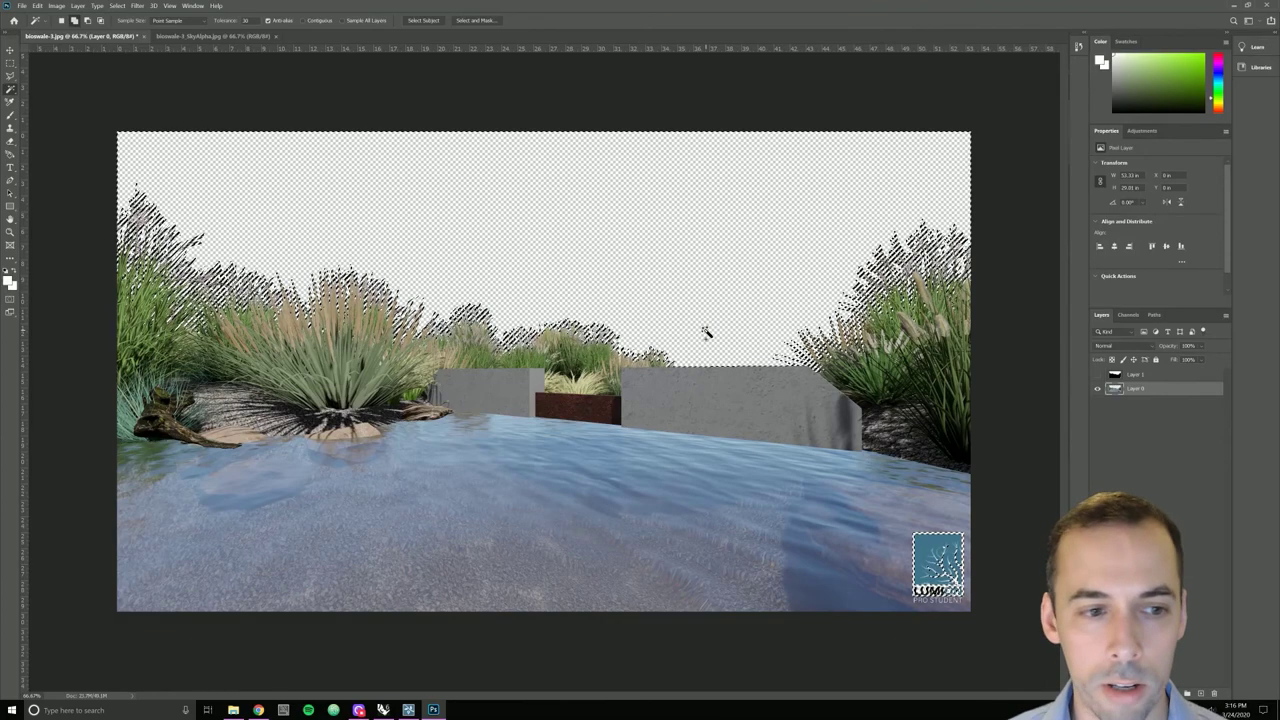
{"action": "key", "text": "m"}
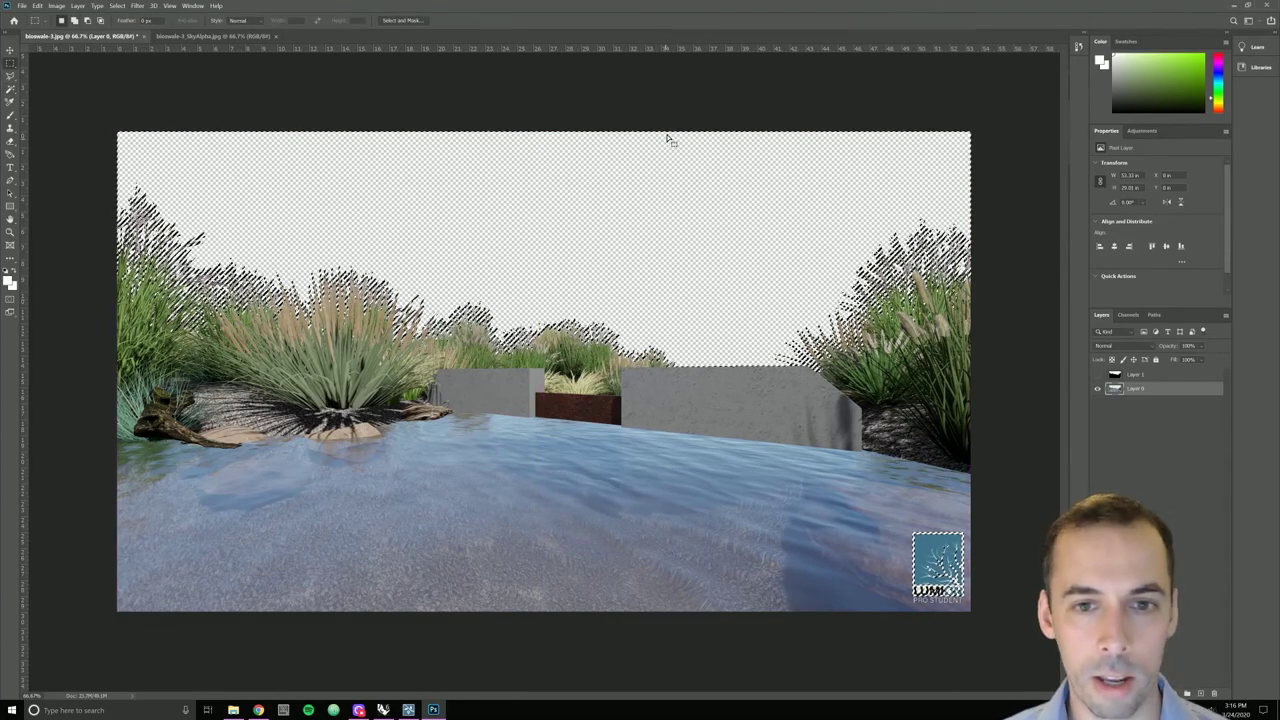
{"action": "key", "text": "ctrl+d"}
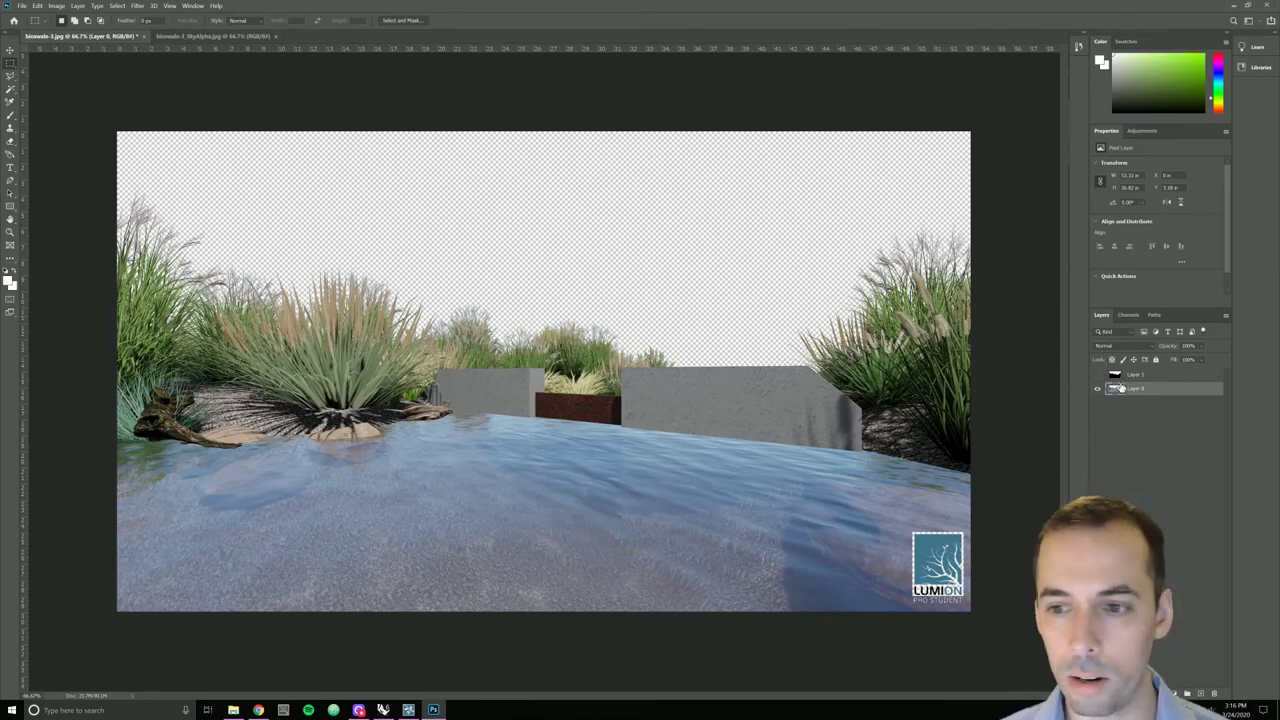
Crop the image in from its lower-right corner to cut off the Lumion Pro Student watermark
{"action": "key", "text": "c"}
{"action": "left_click_drag", "start_coordinate": [969, 609], "coordinate": [949, 572]}
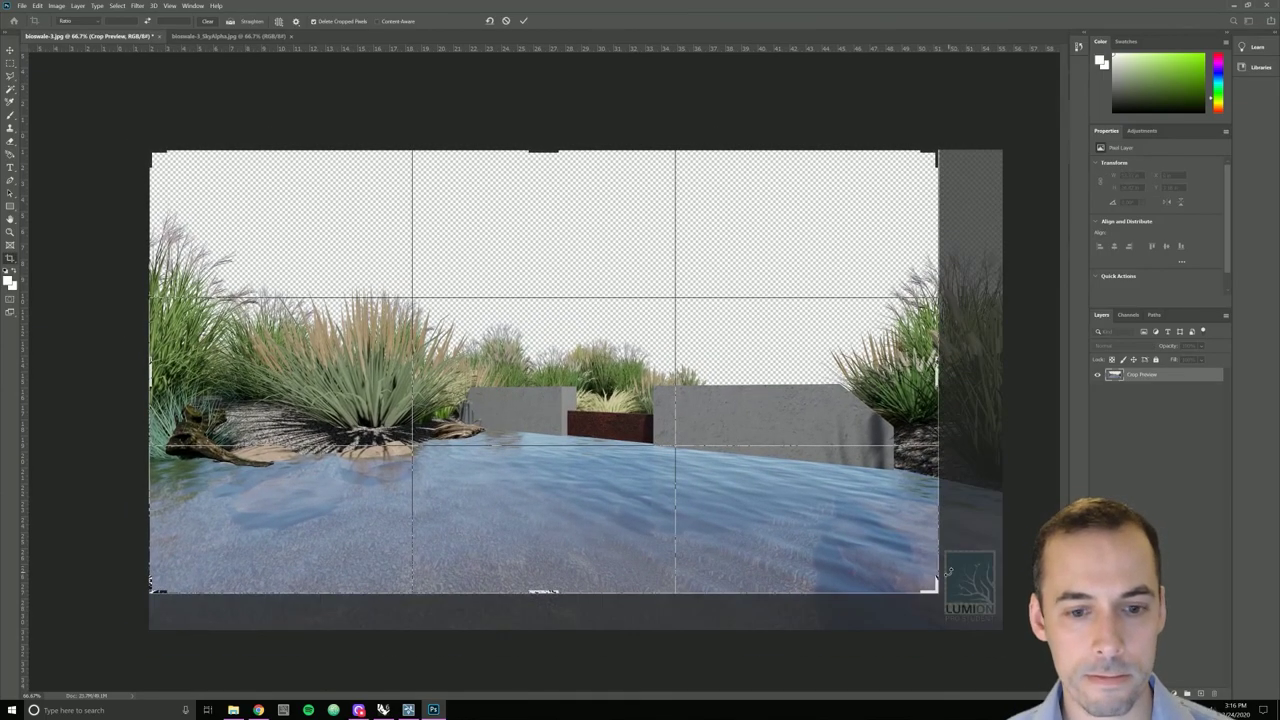
{"action": "key", "text": "Return"}
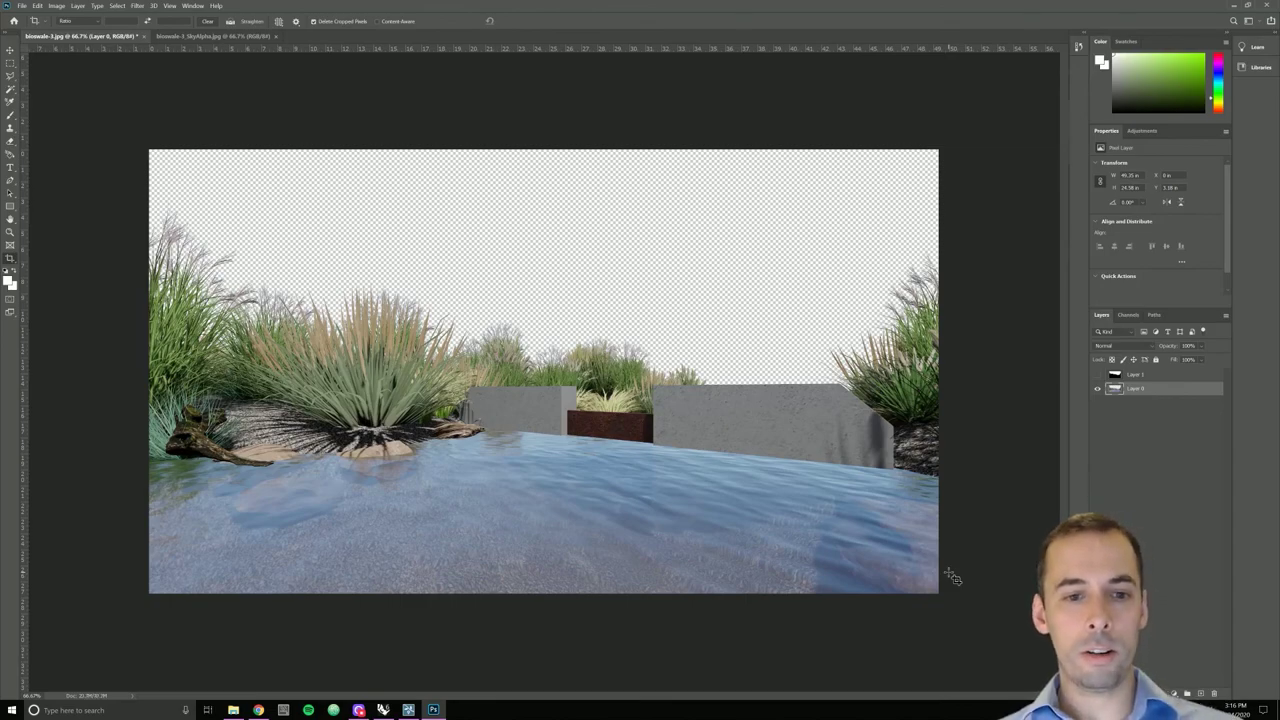